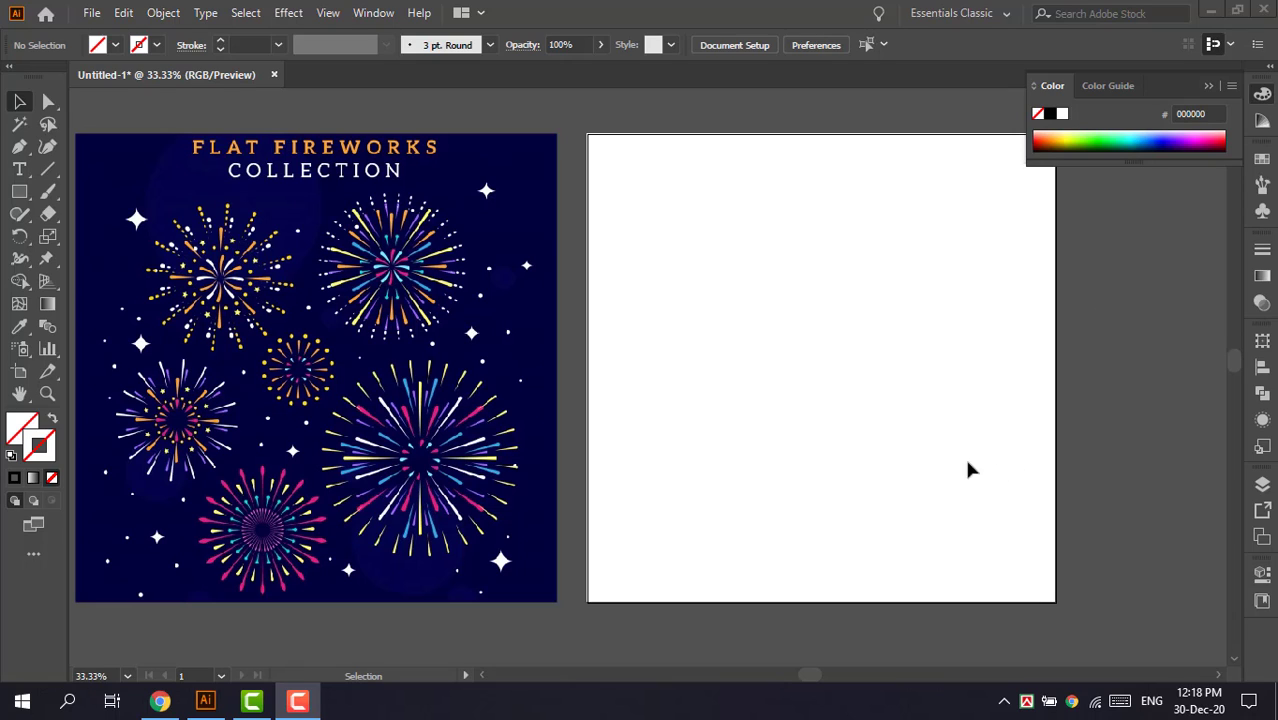
# - Draw a short vertical line segment upward from the middle of the blank white artboard
pyautogui.click(865, 345)
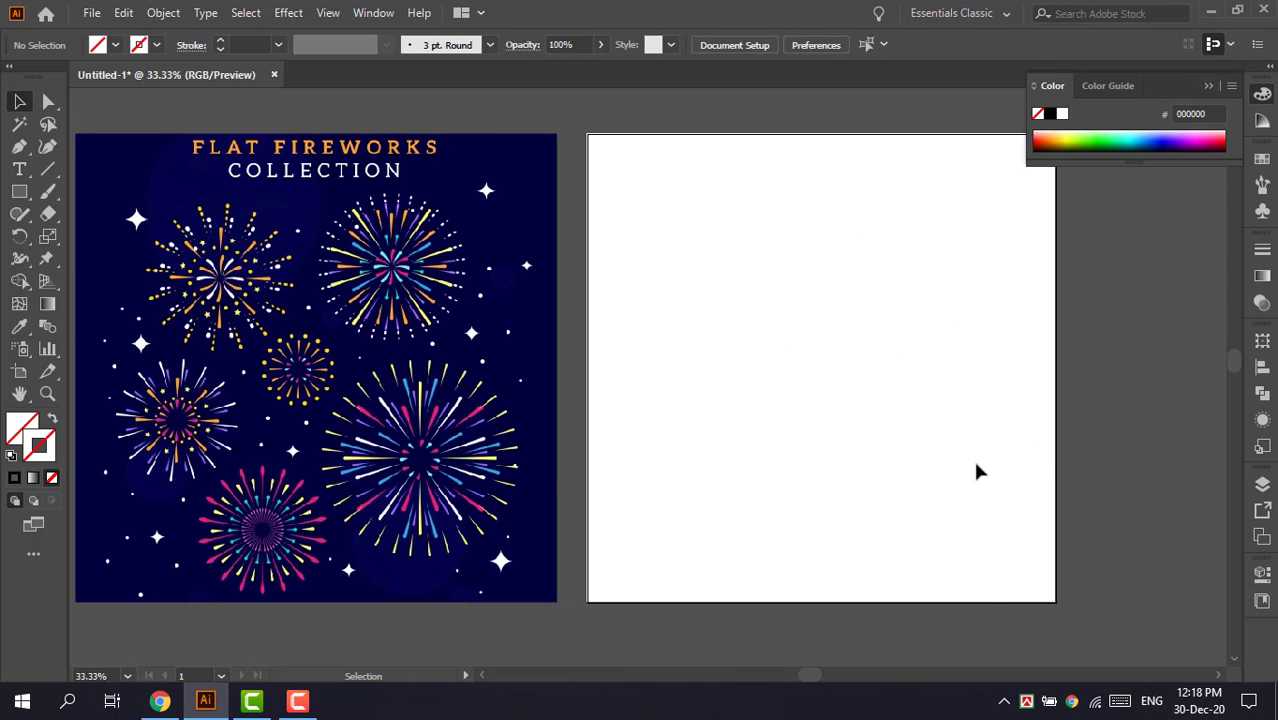
pyautogui.click(47, 168)
pyautogui.click(106, 171)
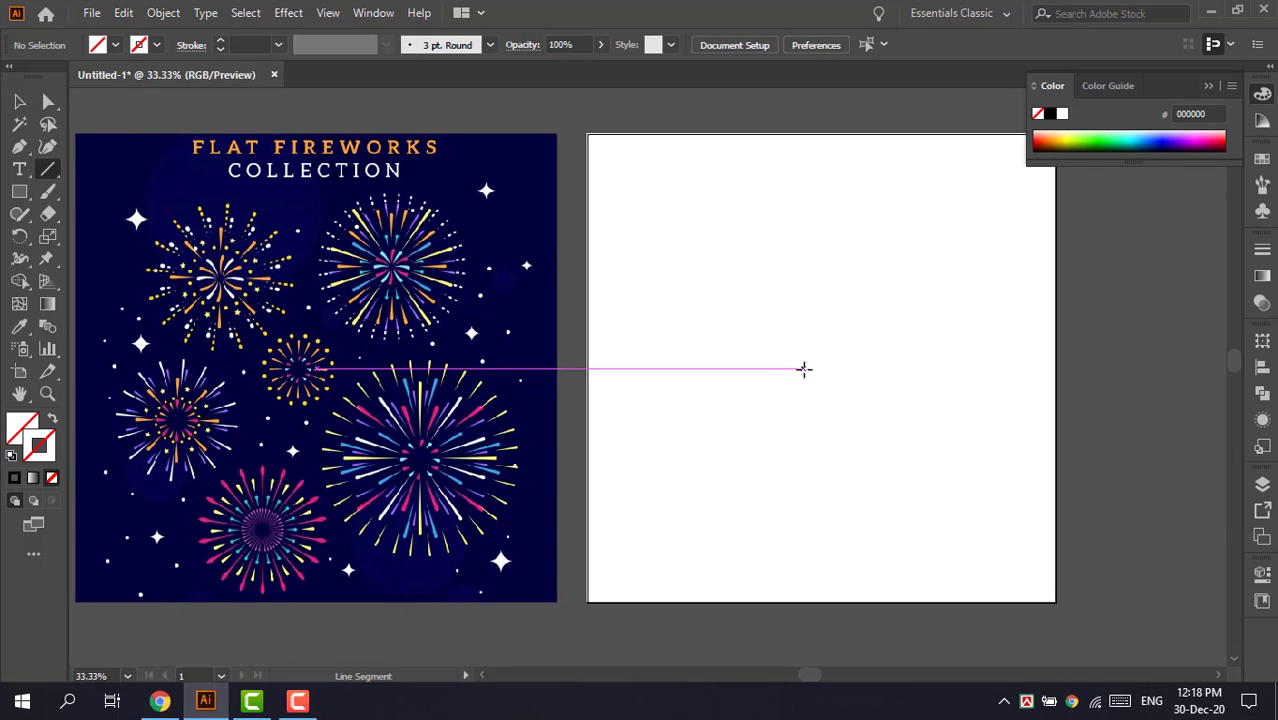
pyautogui.moveTo(806, 368); pyautogui.dragTo(805, 266)
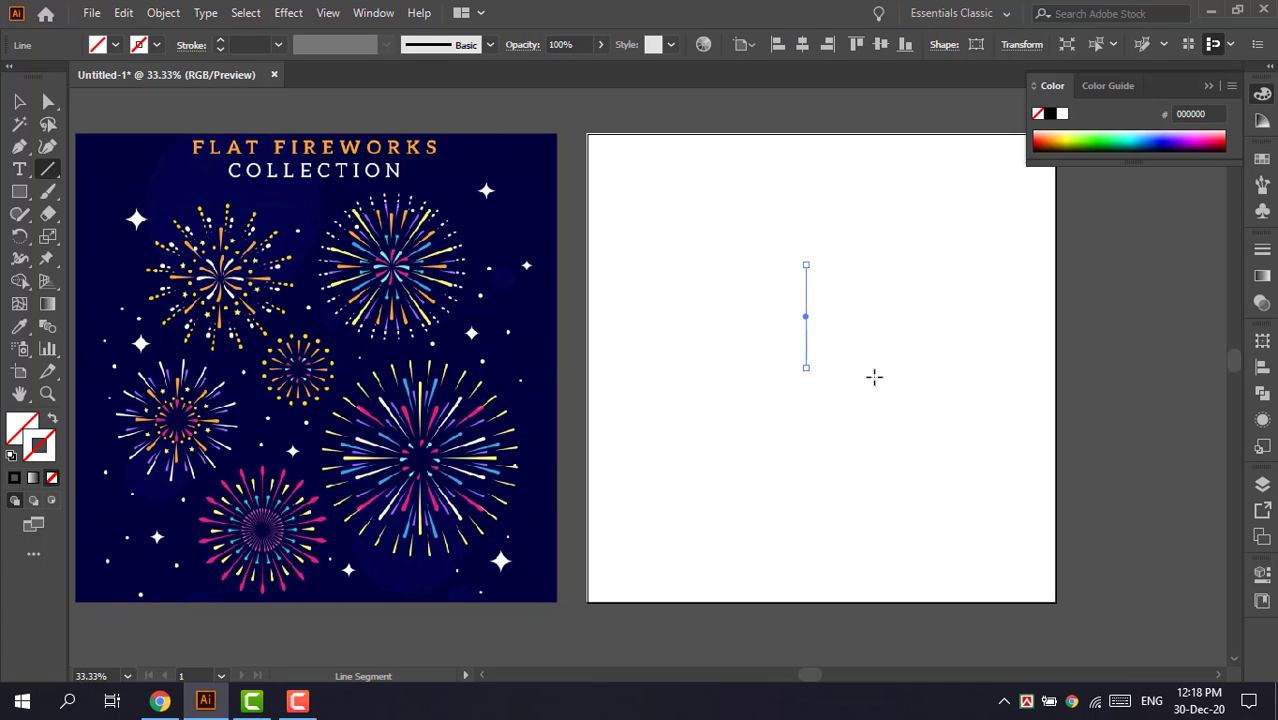
pyautogui.click(21, 102)
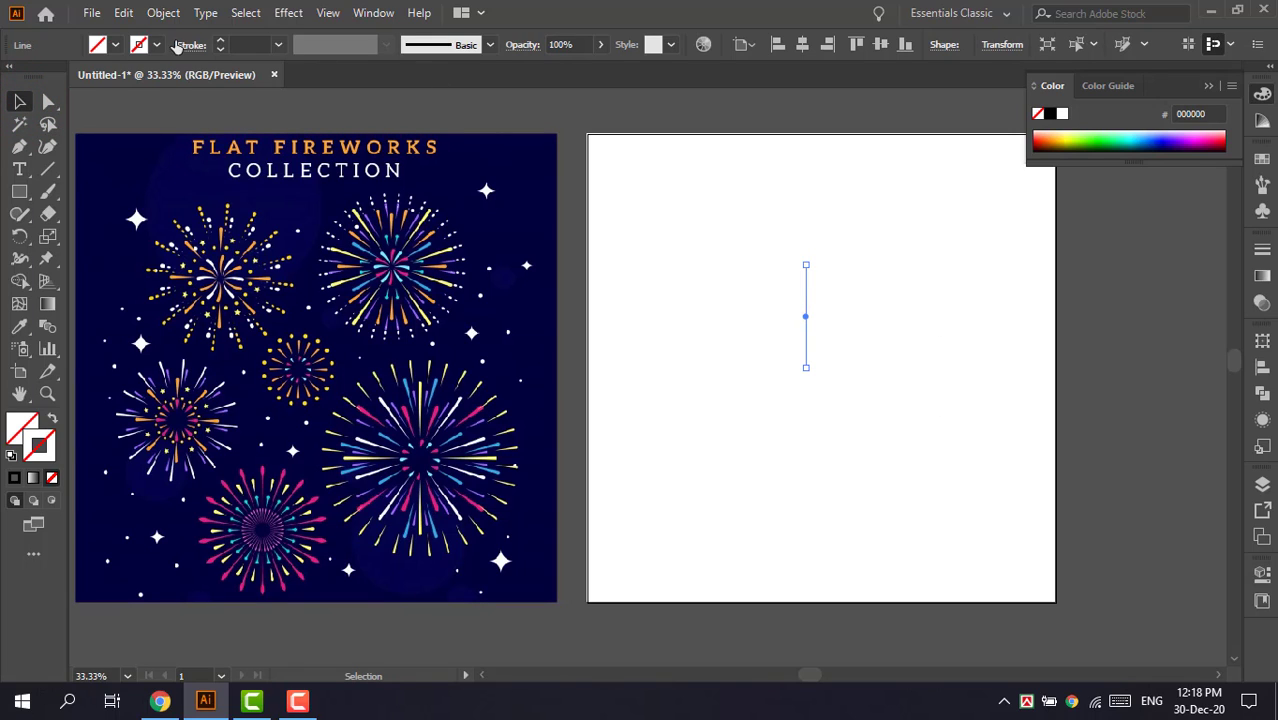
# - Give the vertical line a black stroke with a weight of 20 pt
pyautogui.click(157, 45)
pyautogui.click(51, 76)
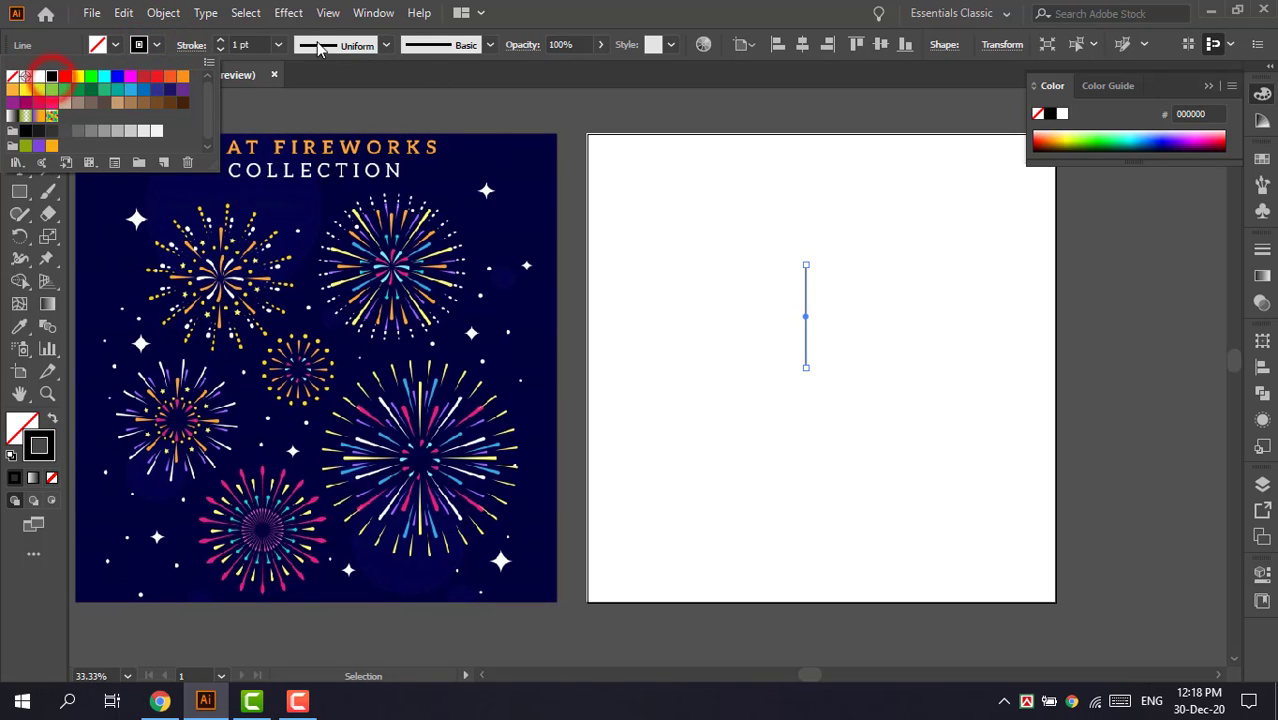
pyautogui.click(291, 32)
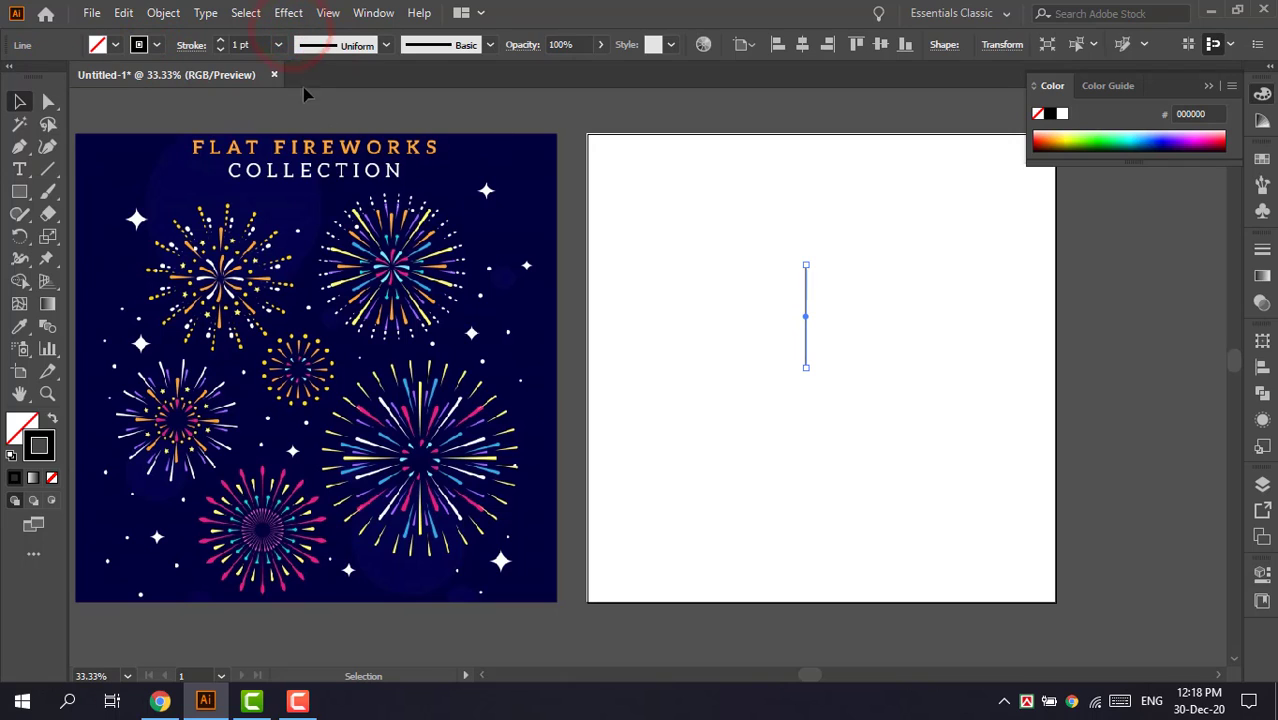
pyautogui.click(279, 46)
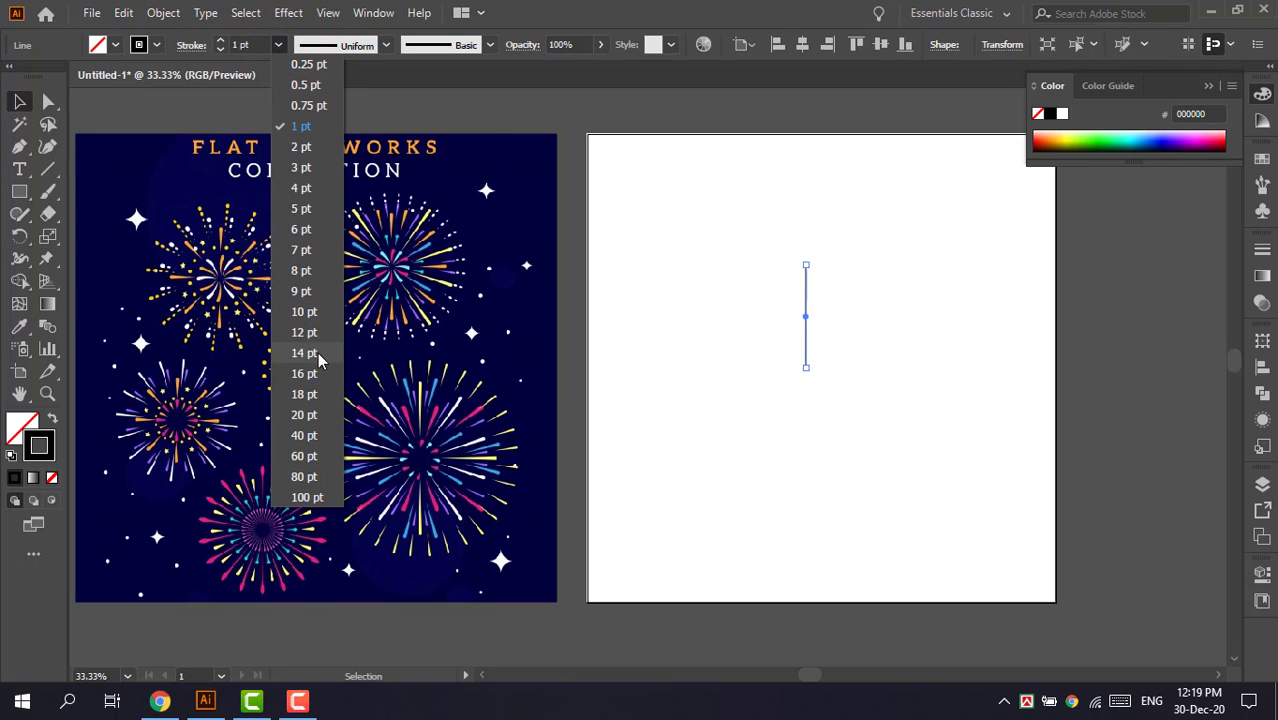
pyautogui.click(315, 418)
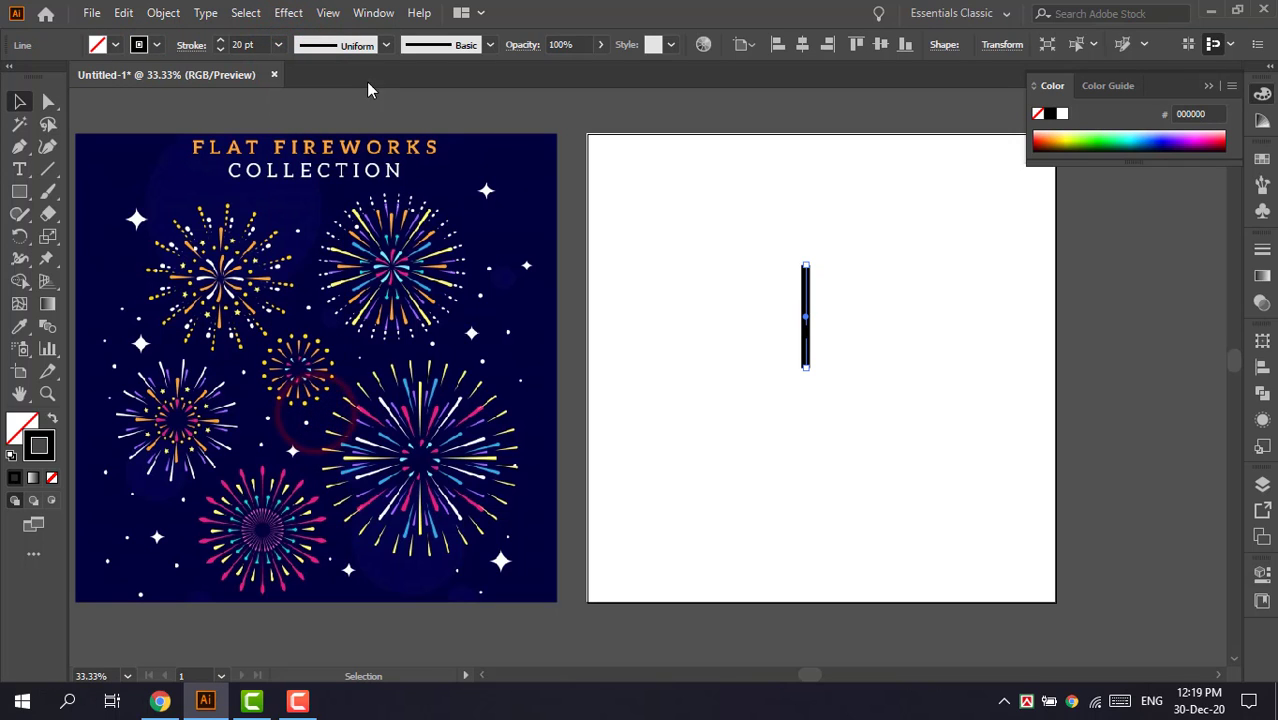
# - Apply the triangular tapered width profile to the line, flipped so the wide end is on top, with a round cap
pyautogui.click(343, 48)
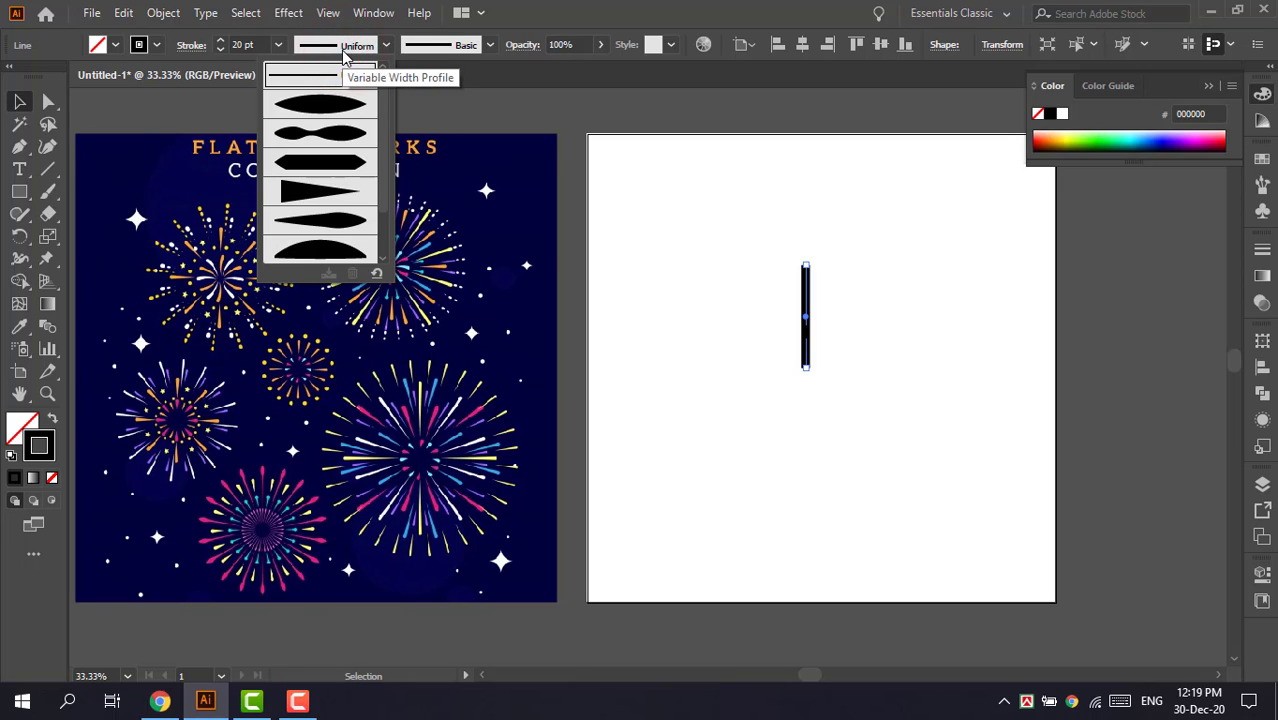
pyautogui.click(316, 193)
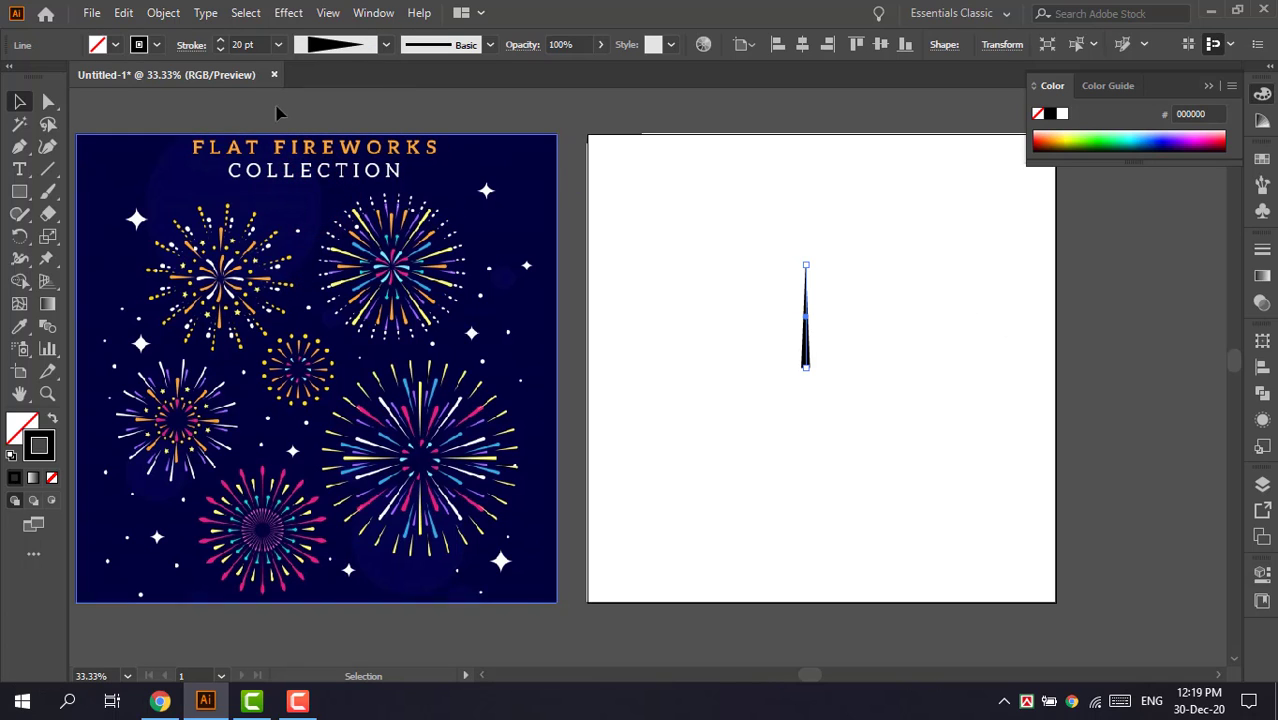
pyautogui.click(191, 47)
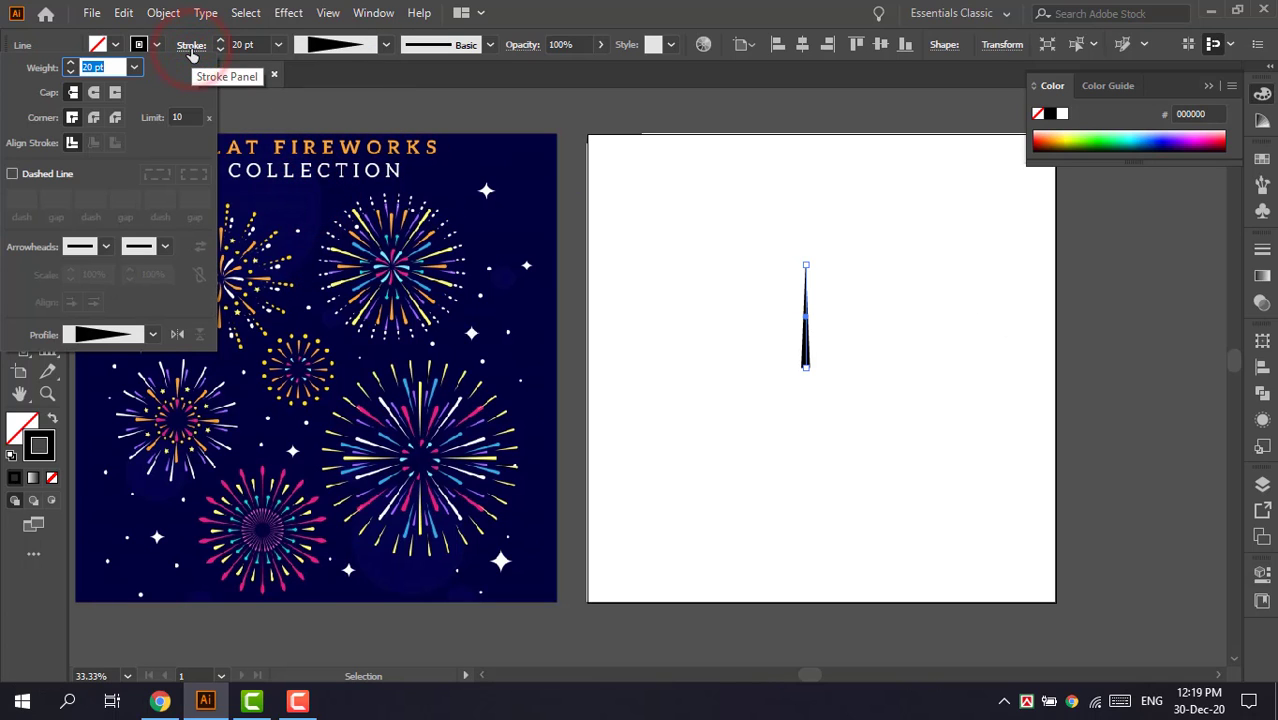
pyautogui.click(177, 335)
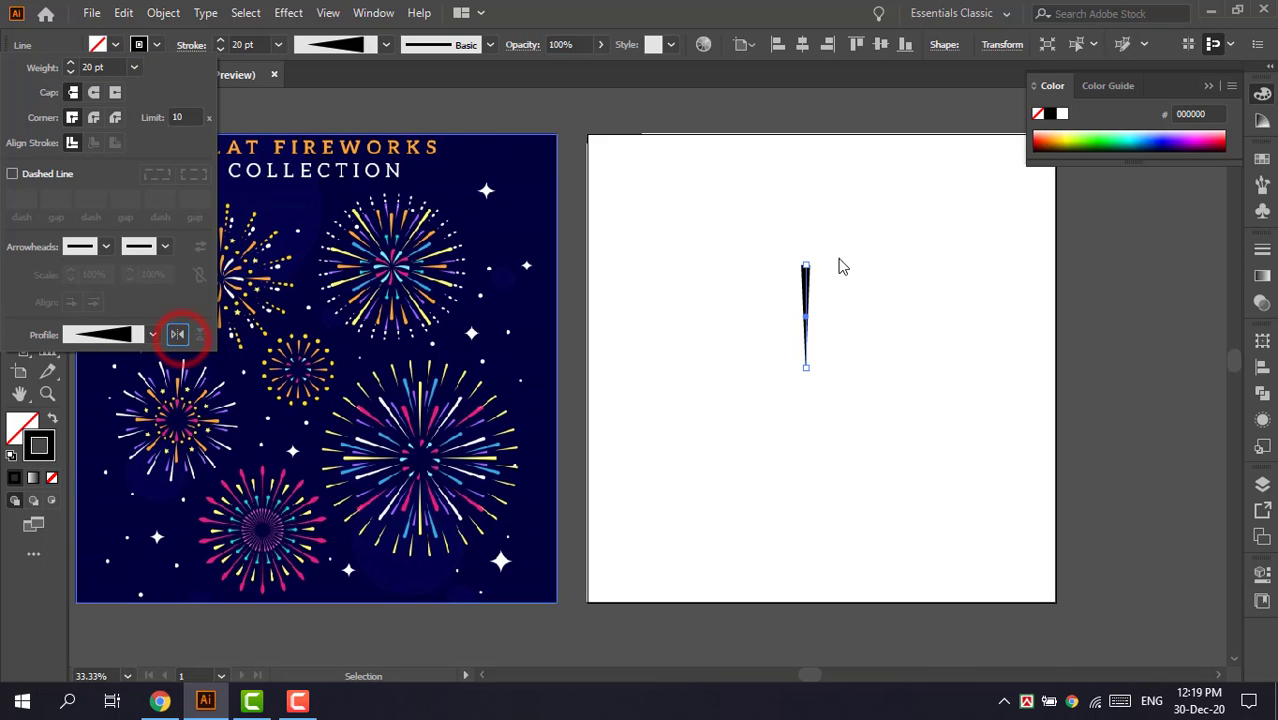
pyautogui.click(94, 93)
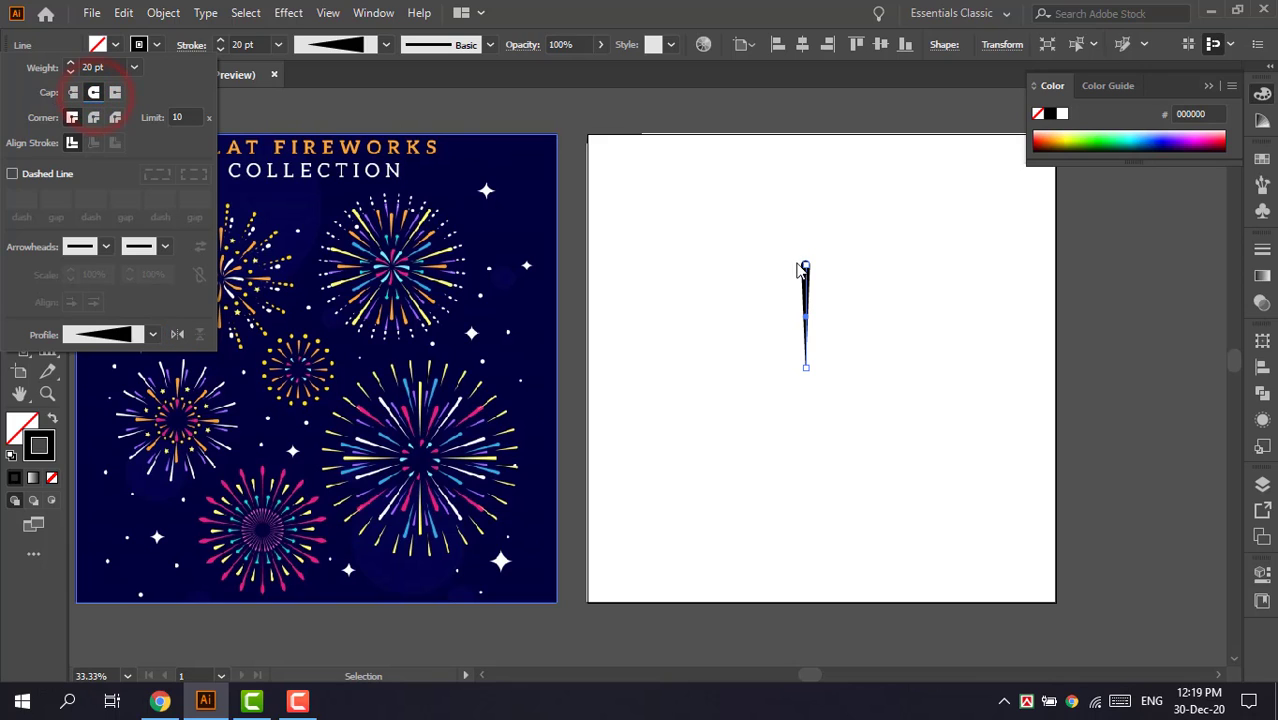
pyautogui.click(788, 12)
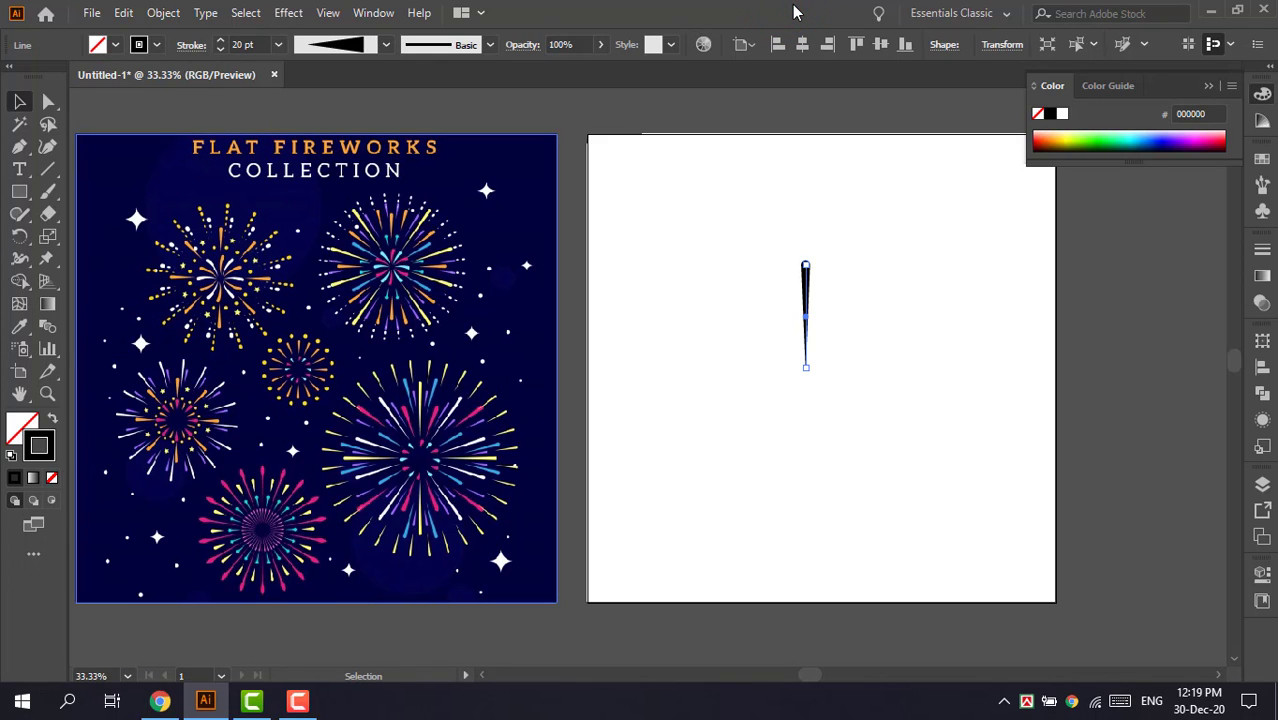
# - Duplicate the tapered line about 36 px to its right at the same height
pyautogui.hotkey('ctrl', '=')
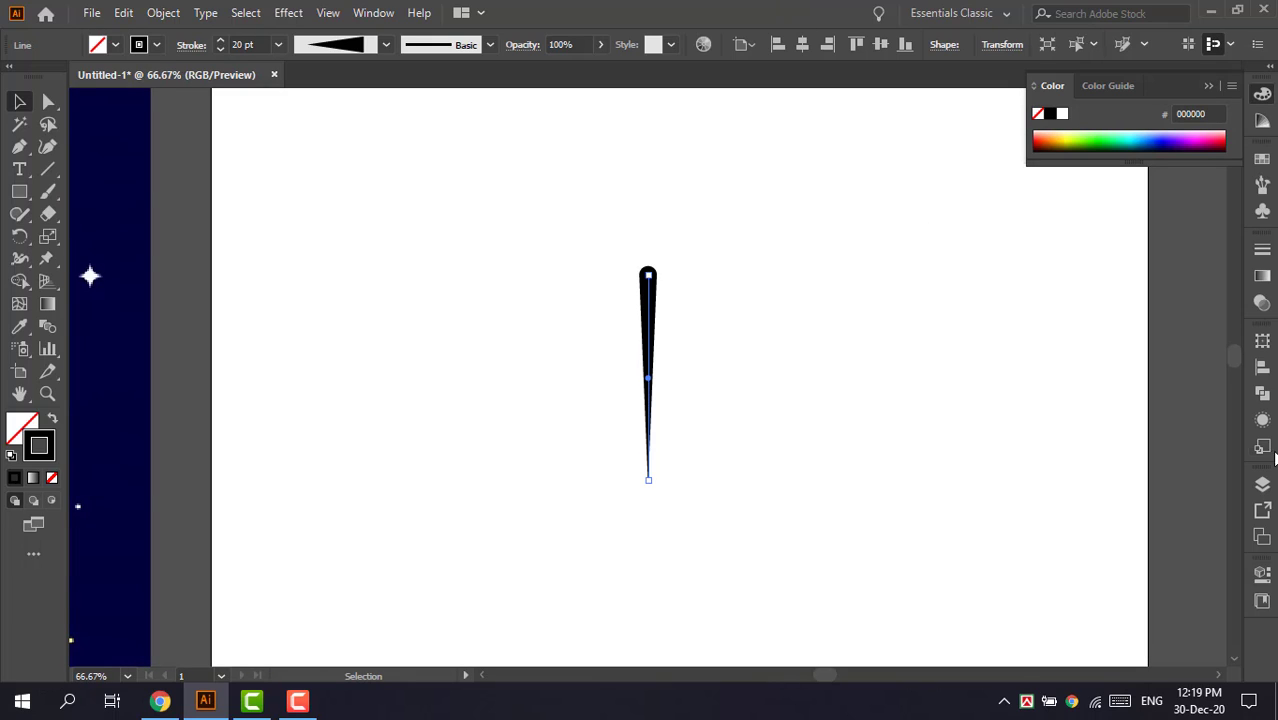
pyautogui.click(689, 350)
pyautogui.click(649, 335)
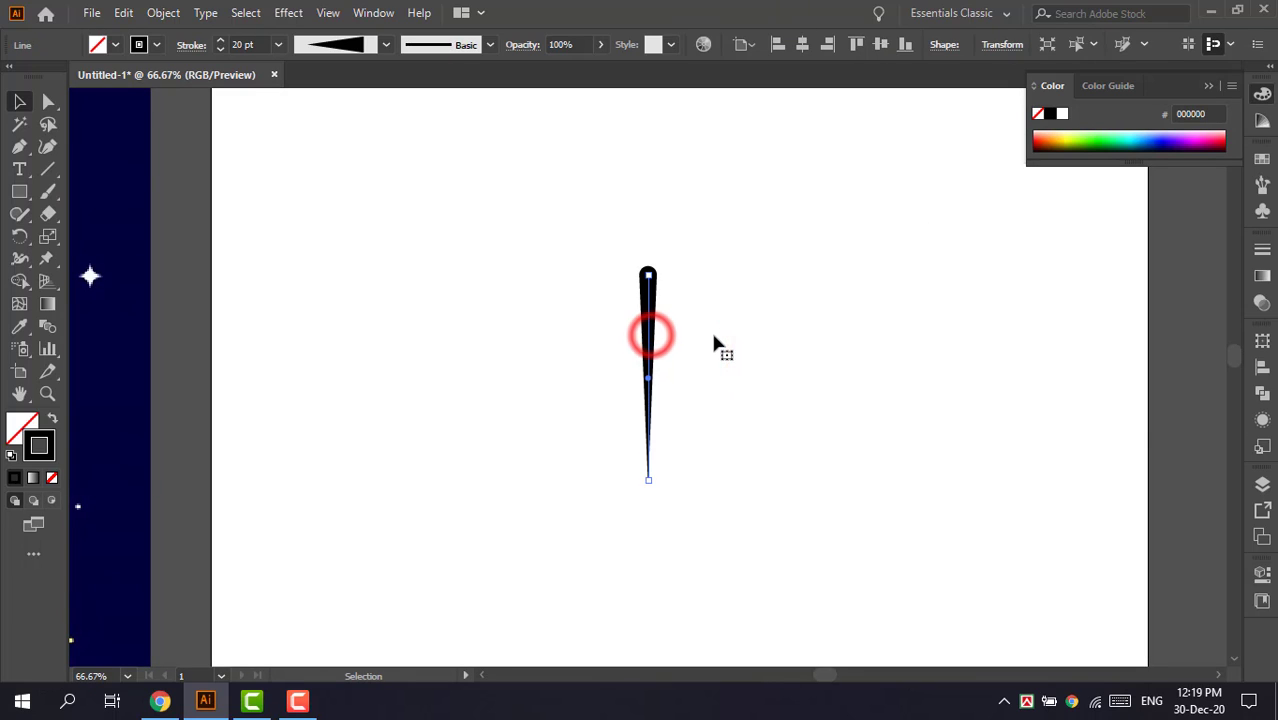
pyautogui.click(713, 335)
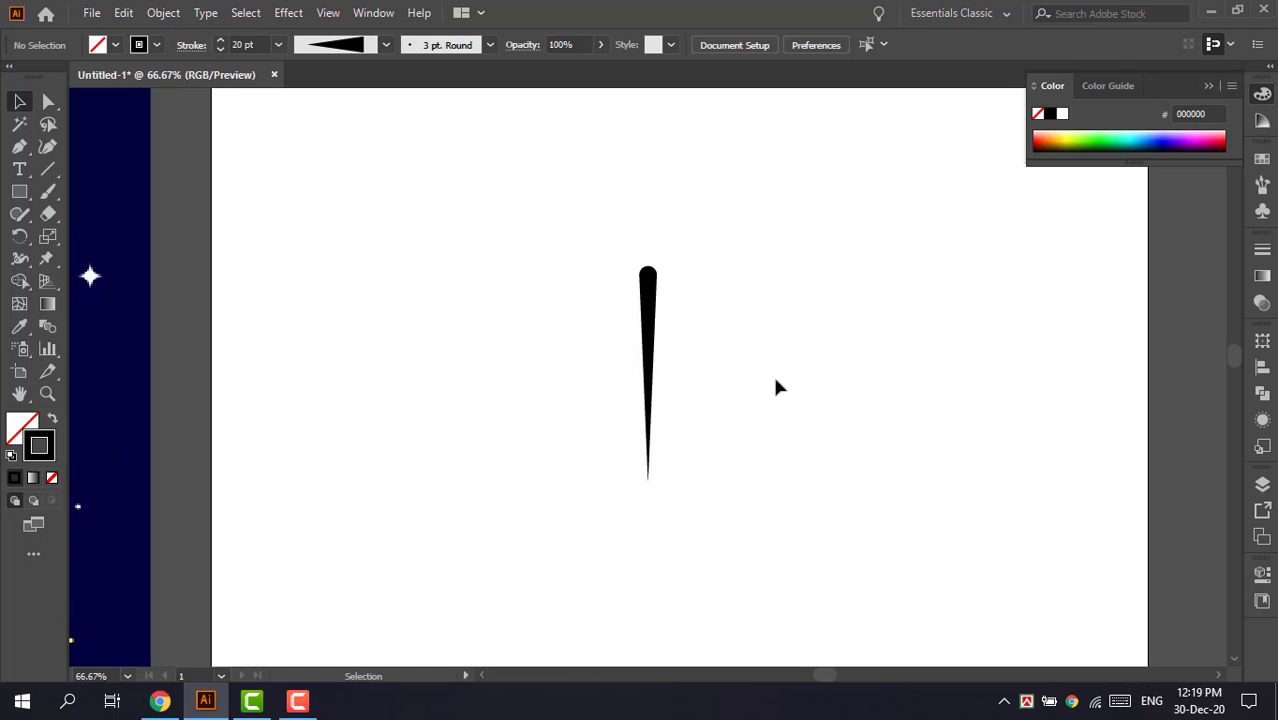
pyautogui.click(656, 351)
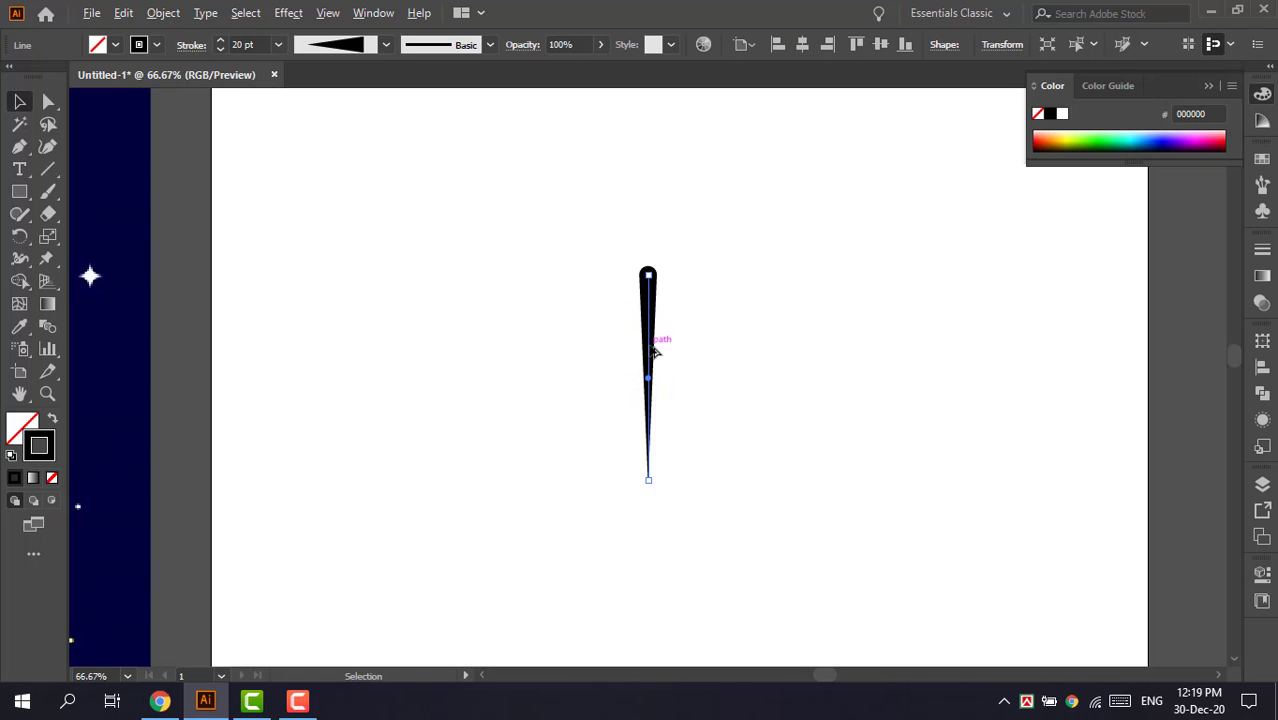
pyautogui.moveTo(656, 351); pyautogui.dragTo(687, 353)
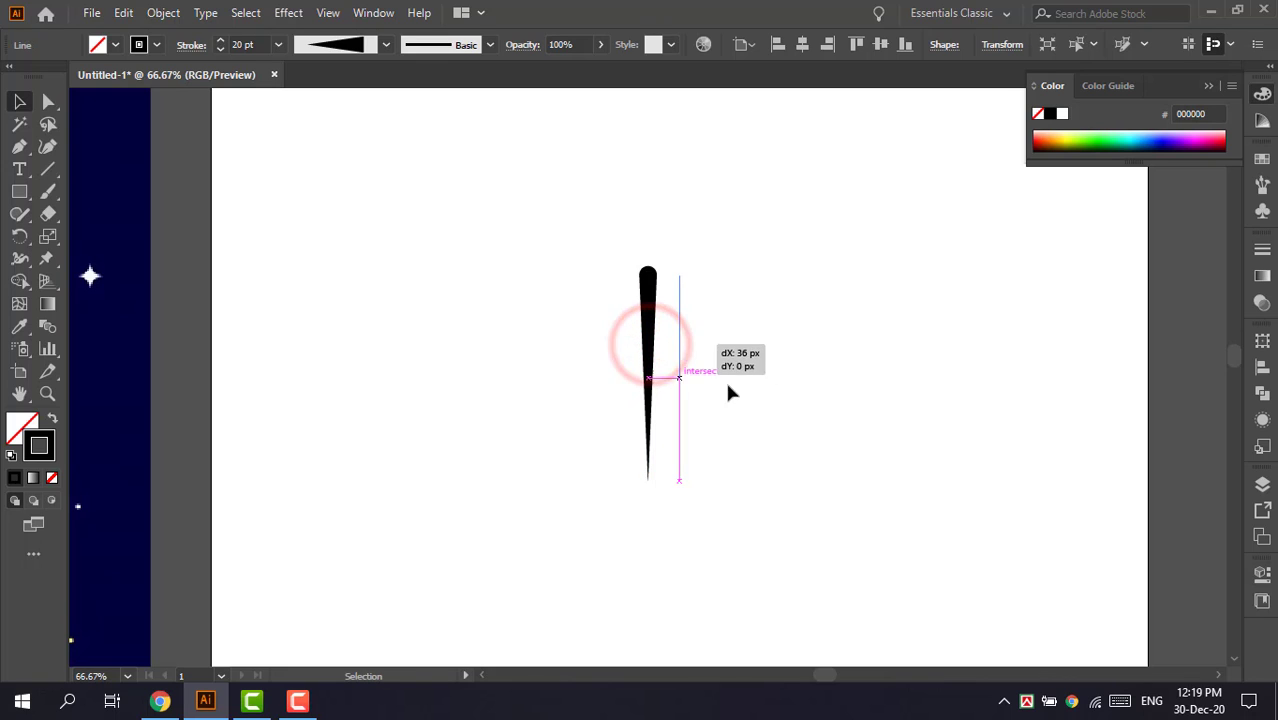
# - Reshape the copied spike by its end points into a shorter, slanted one beside the lower part of the long spike
pyautogui.click(48, 101)
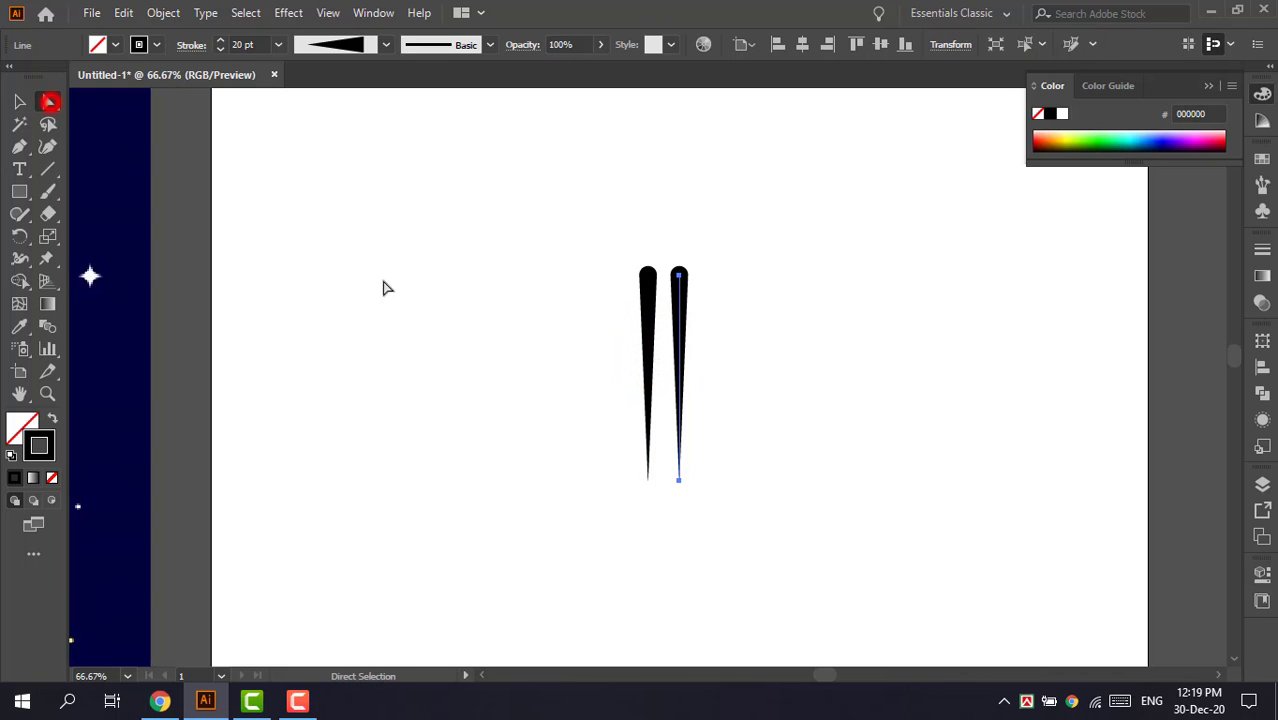
pyautogui.click(679, 481)
pyautogui.moveTo(678, 482); pyautogui.dragTo(656, 462)
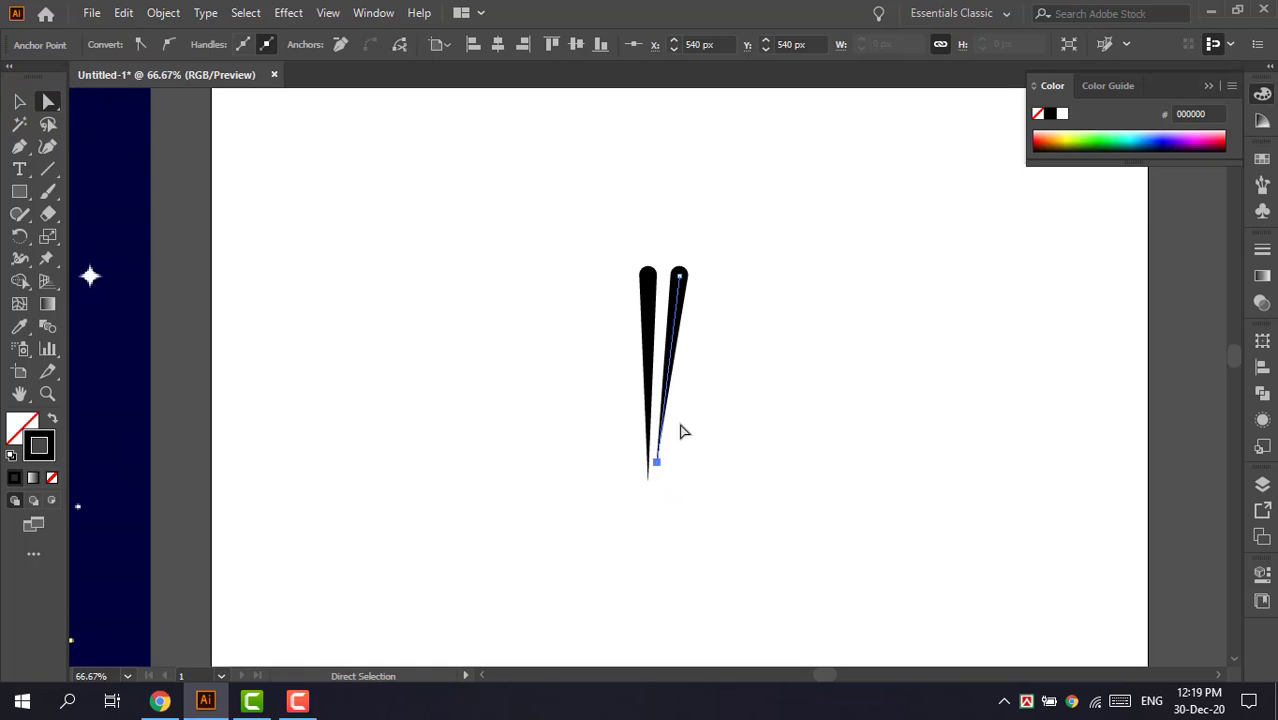
pyautogui.moveTo(679, 280); pyautogui.dragTo(670, 361)
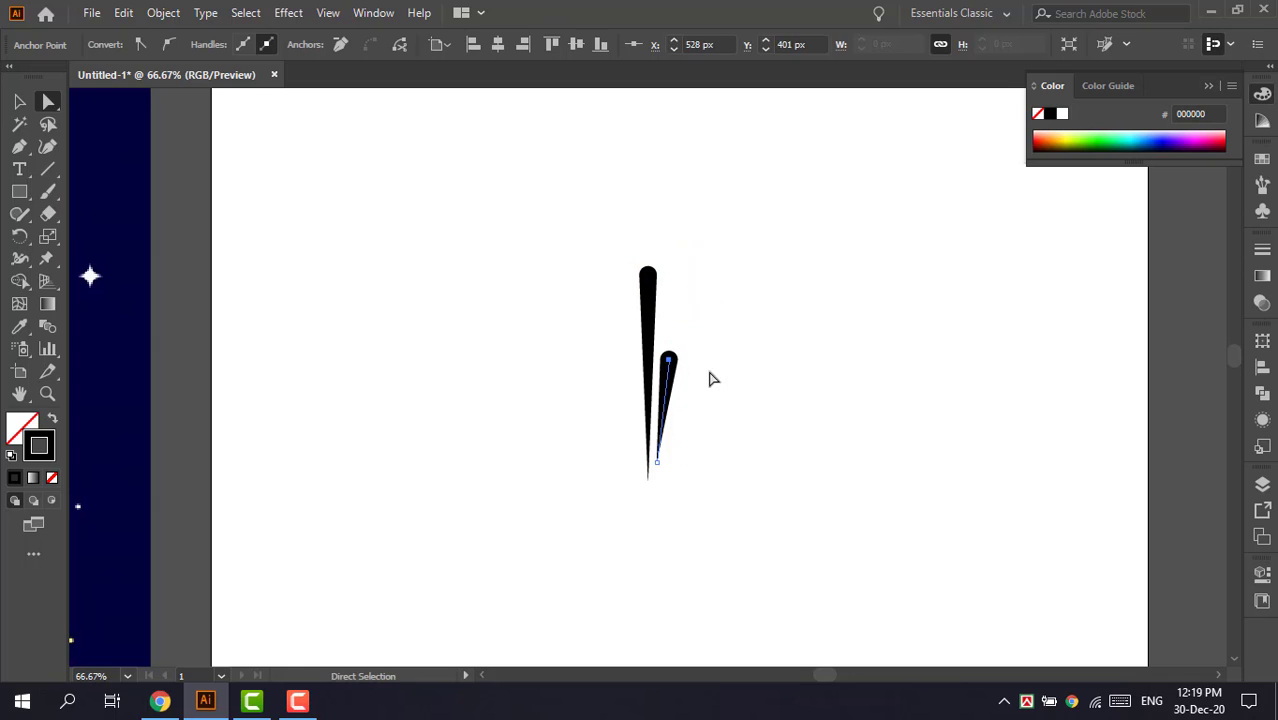
pyautogui.click(707, 371)
pyautogui.click(670, 361)
# - Reduce the short slanted spike's stroke weight to 10 pt
pyautogui.click(19, 101)
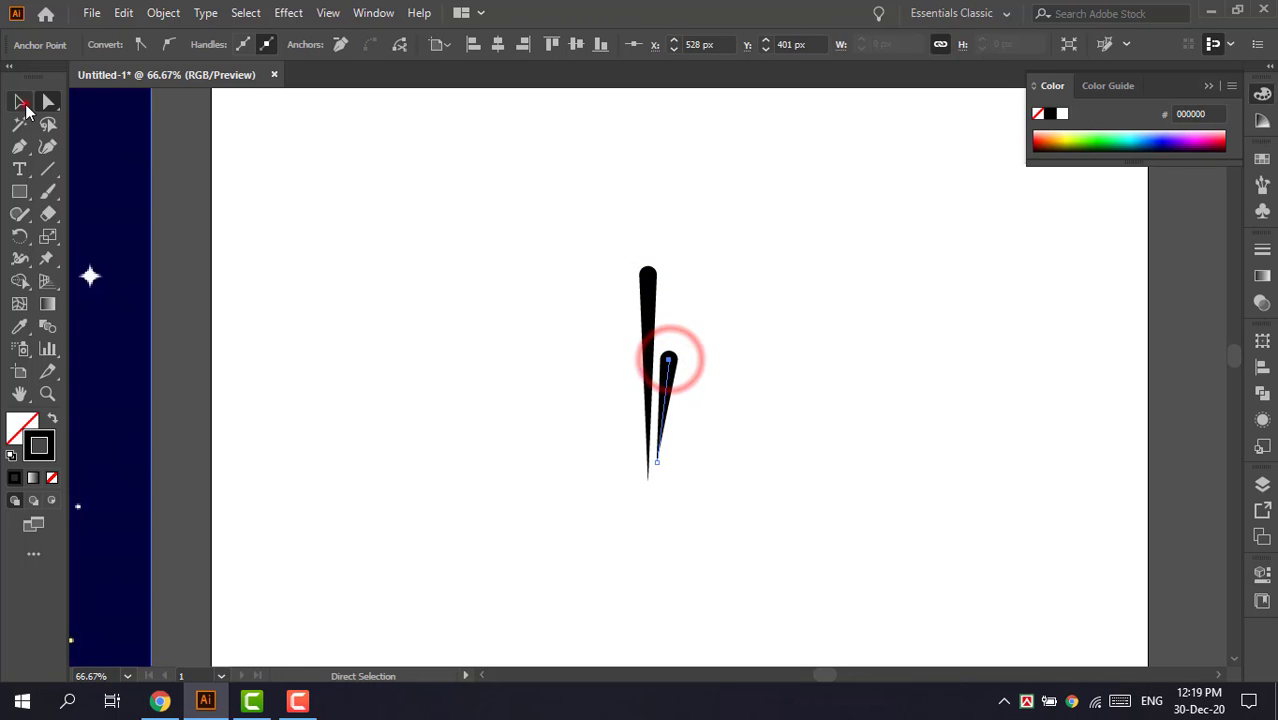
pyautogui.click(733, 412)
pyautogui.click(668, 366)
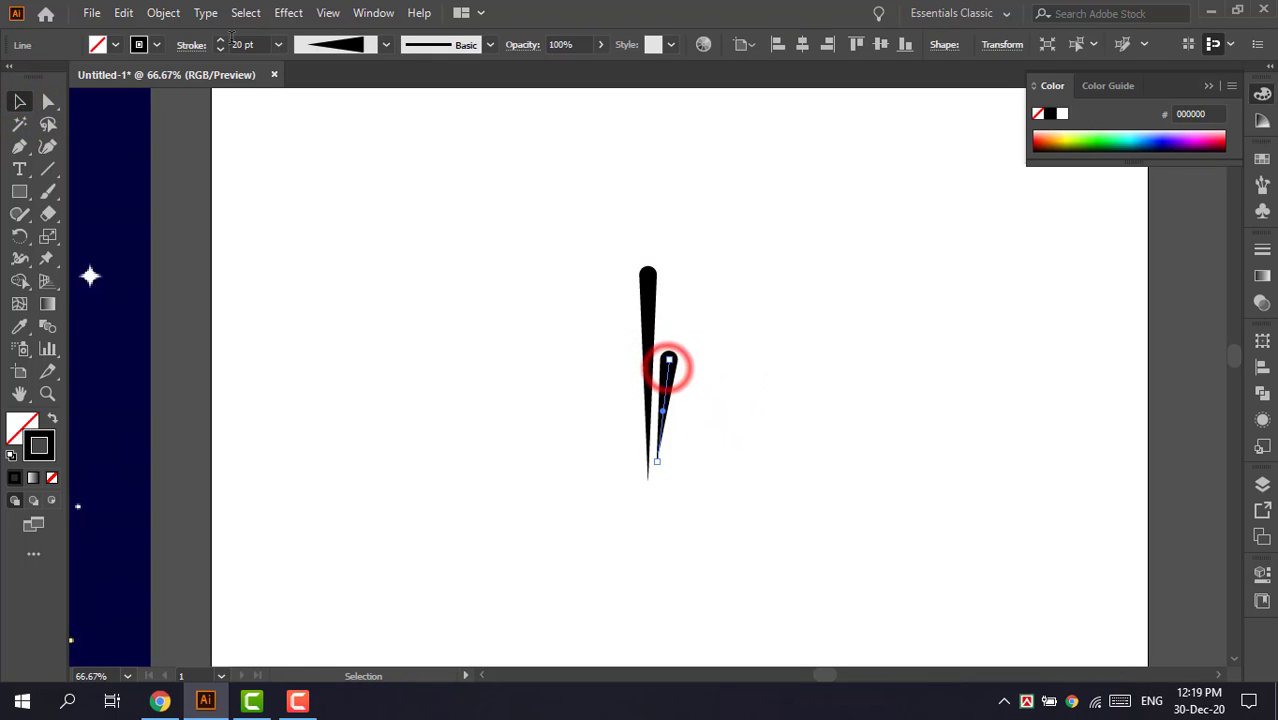
pyautogui.click(280, 45)
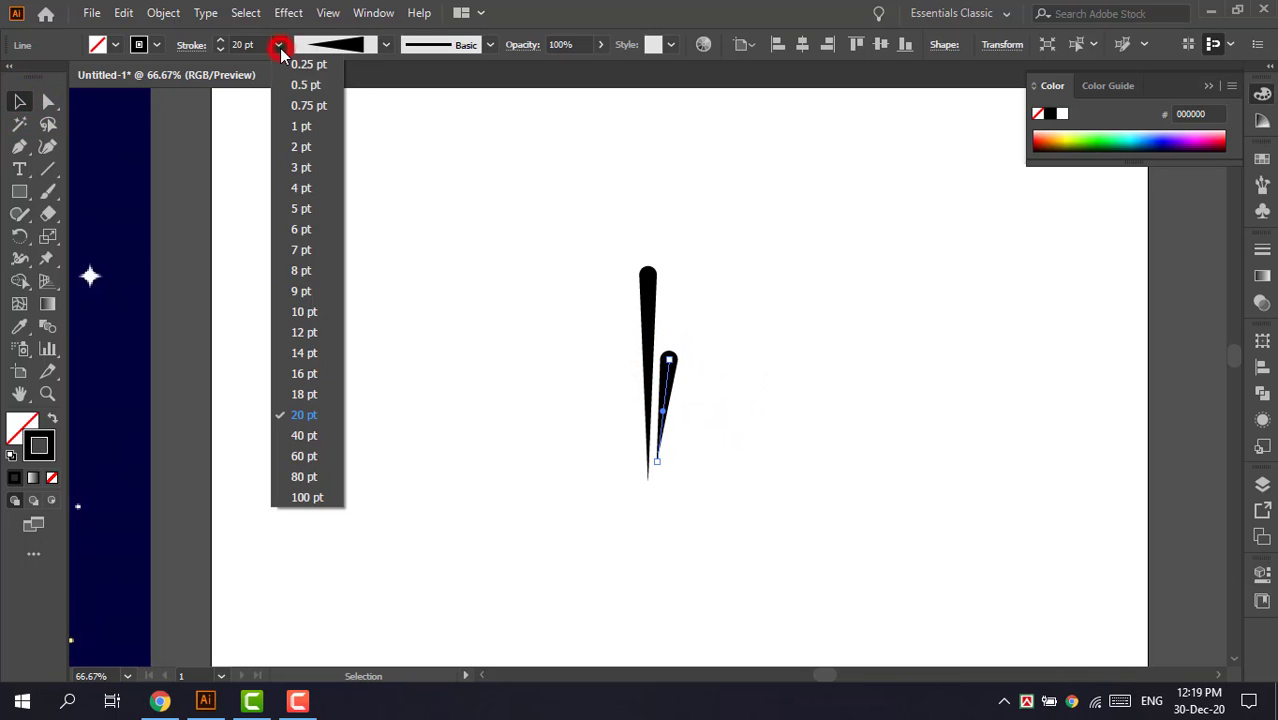
pyautogui.click(315, 320)
pyautogui.click(732, 360)
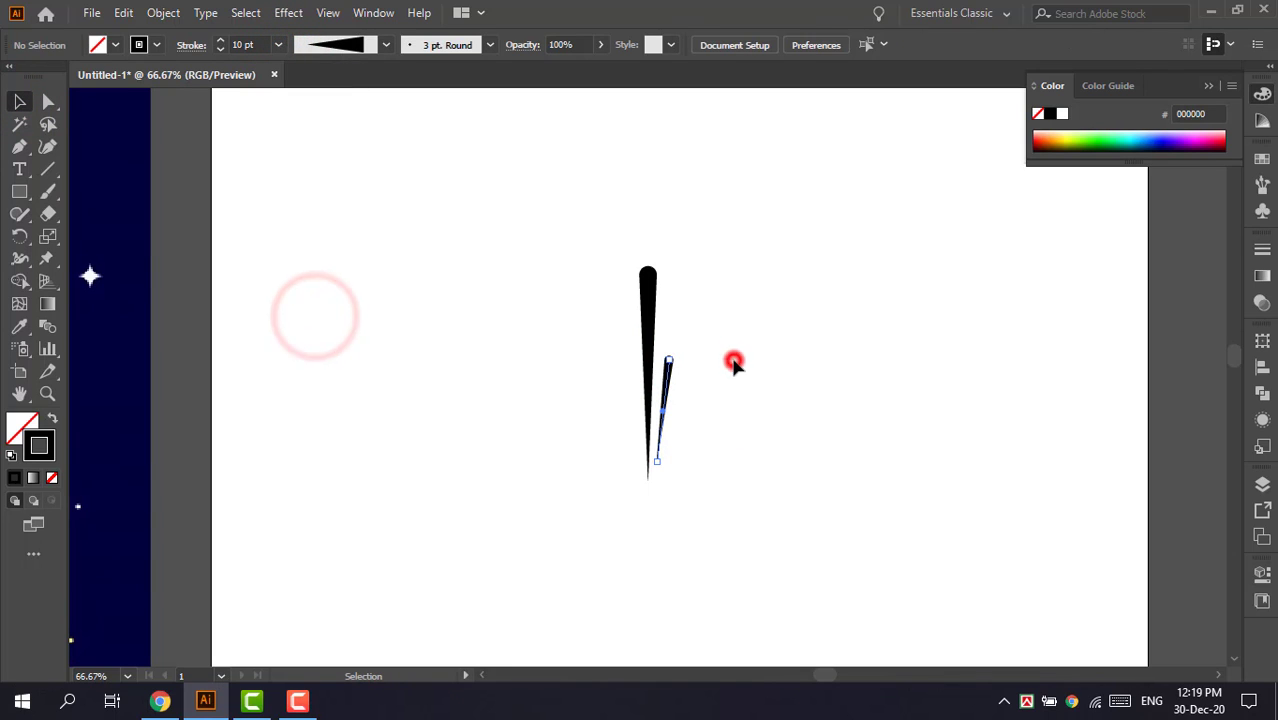
# - Duplicate the short spike up and to the right, and adjust the copy's end points so it leans further outward
pyautogui.click(665, 400)
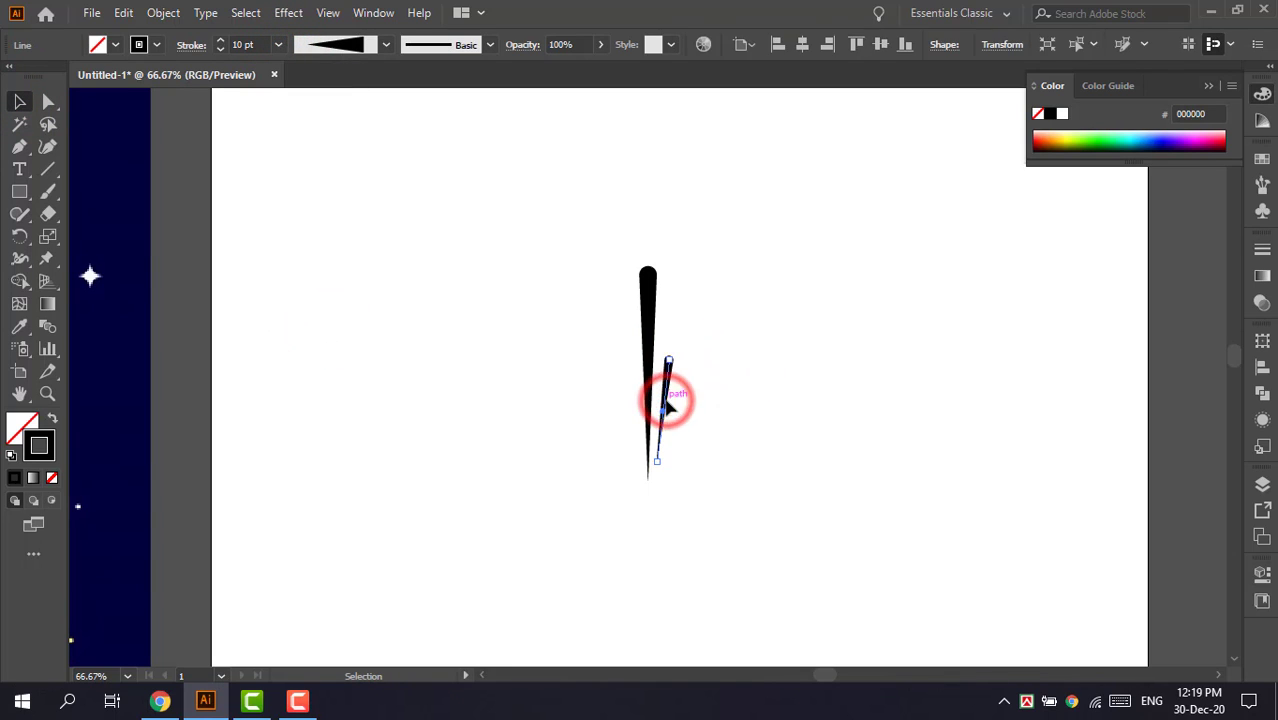
pyautogui.moveTo(663, 401); pyautogui.dragTo(688, 320)
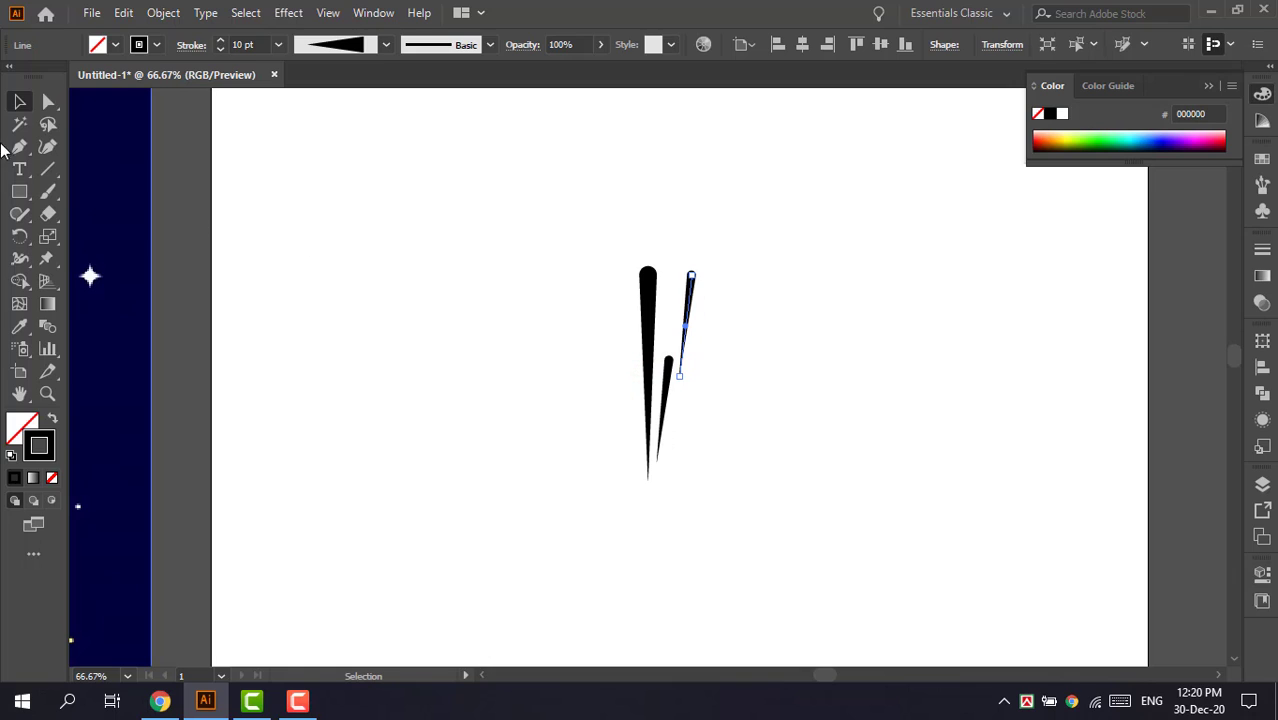
pyautogui.click(48, 104)
pyautogui.moveTo(693, 273); pyautogui.dragTo(766, 308)
pyautogui.click(810, 308)
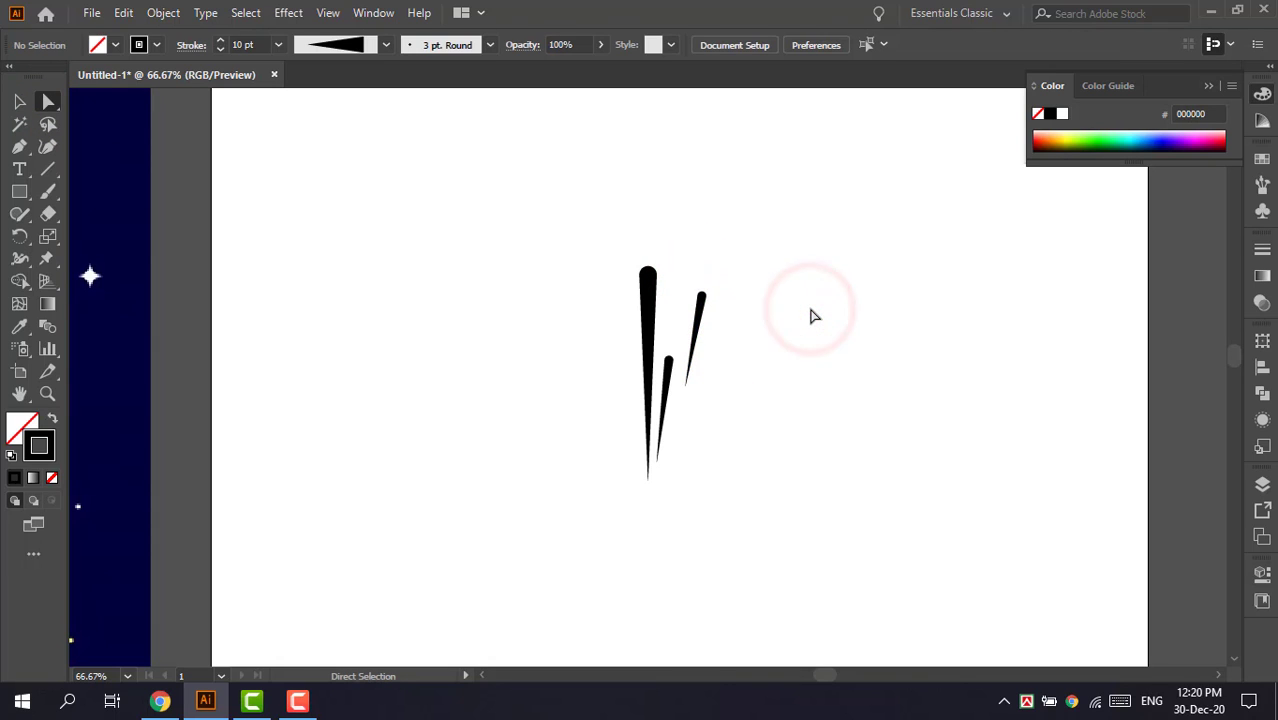
pyautogui.click(686, 393)
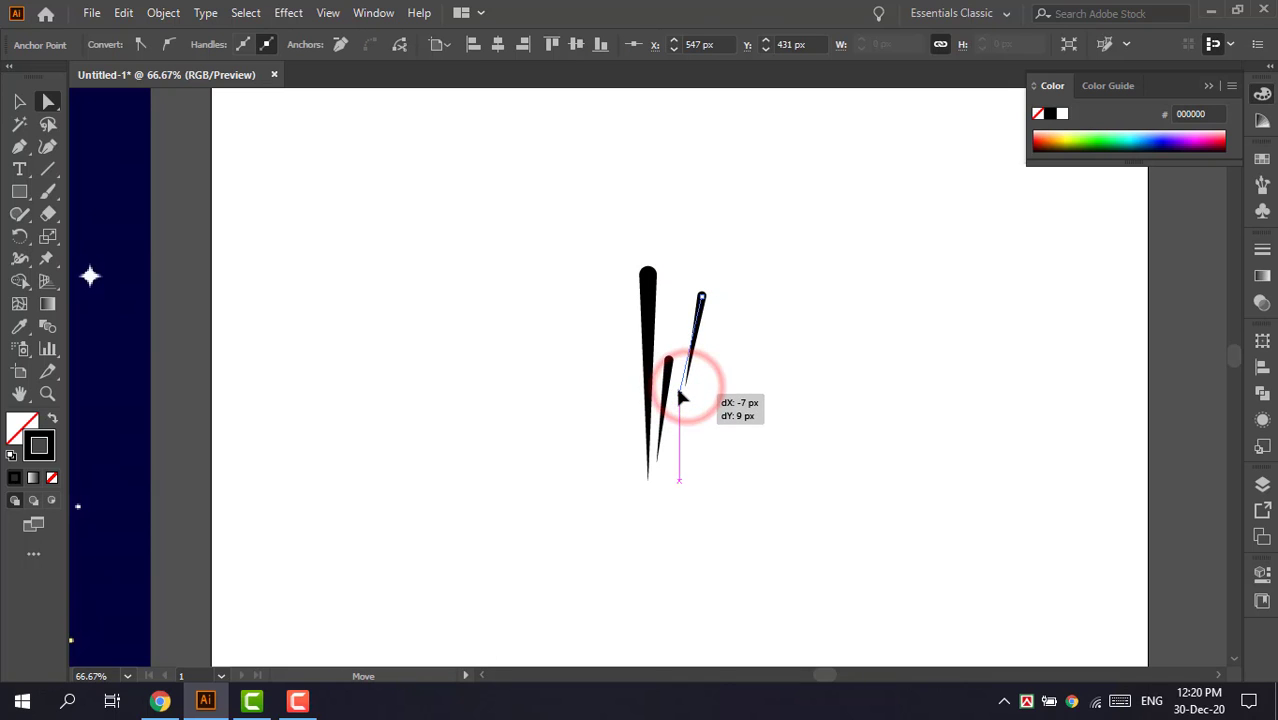
pyautogui.click(702, 402)
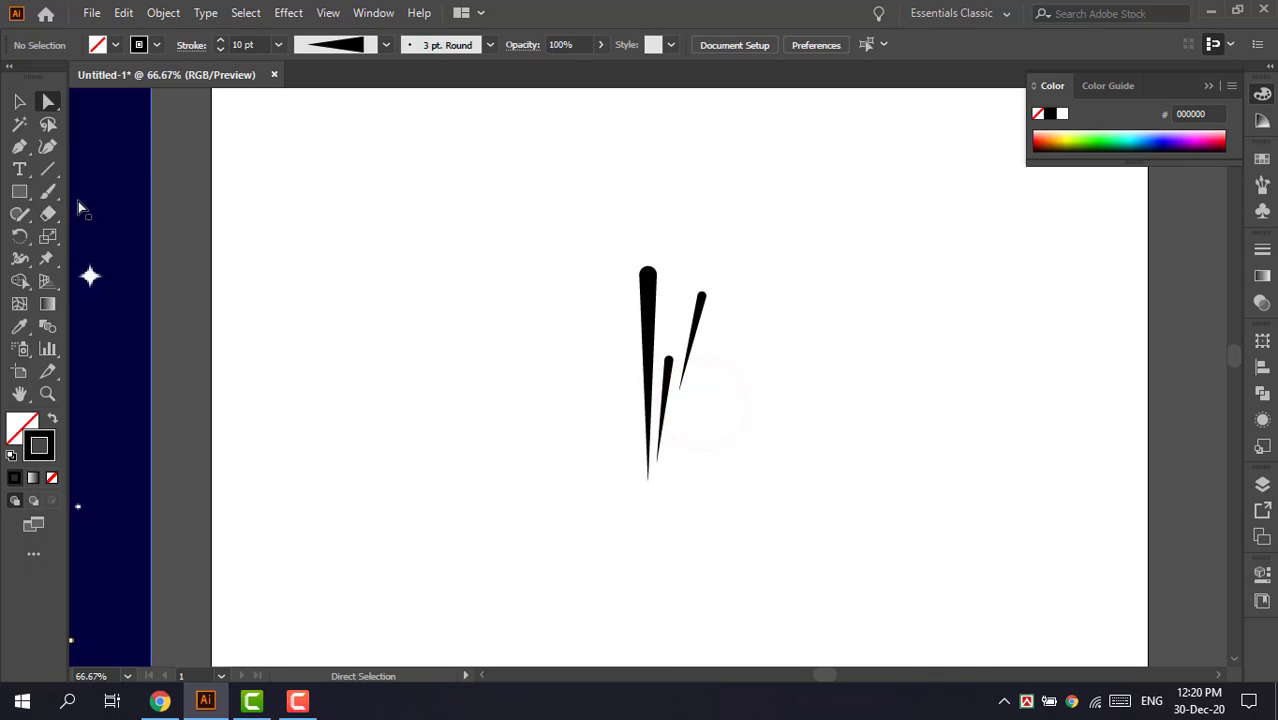
# - Draw a tiny circle above the lower short spike and swap its black stroke to a solid black fill
pyautogui.moveTo(21, 193); pyautogui.dragTo(90, 235)
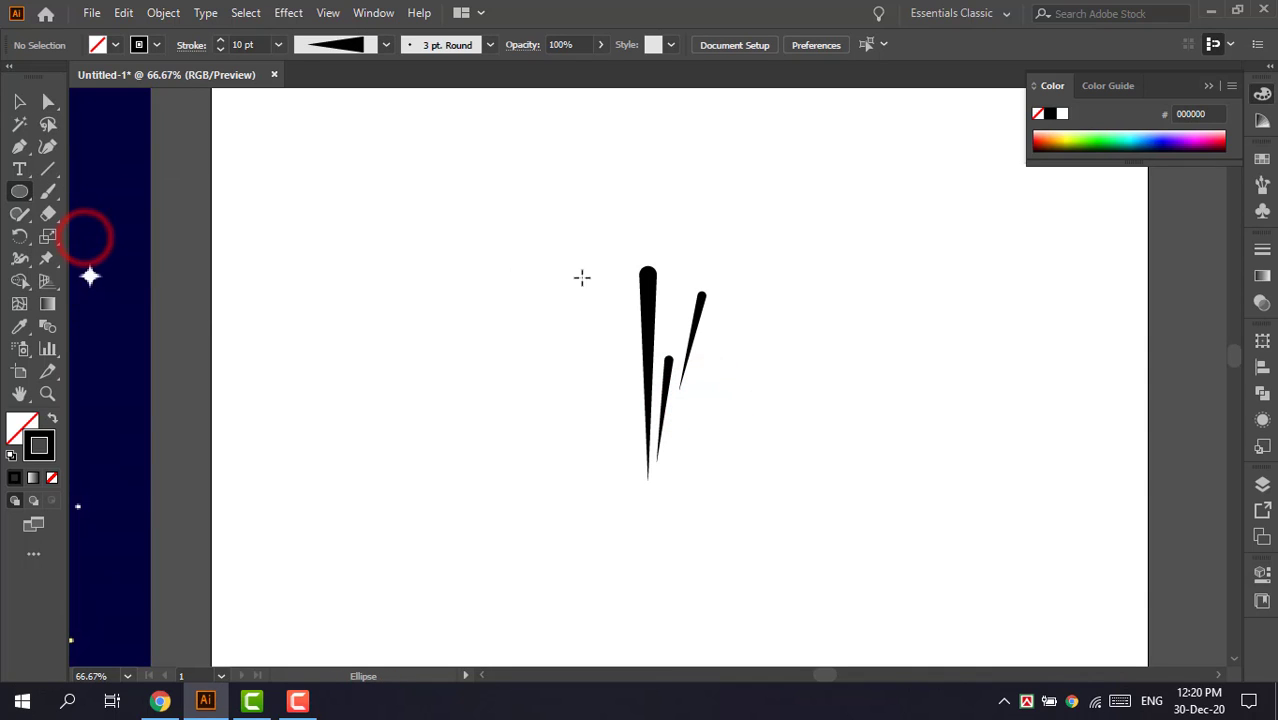
pyautogui.moveTo(668, 320); pyautogui.dragTo(675, 327)
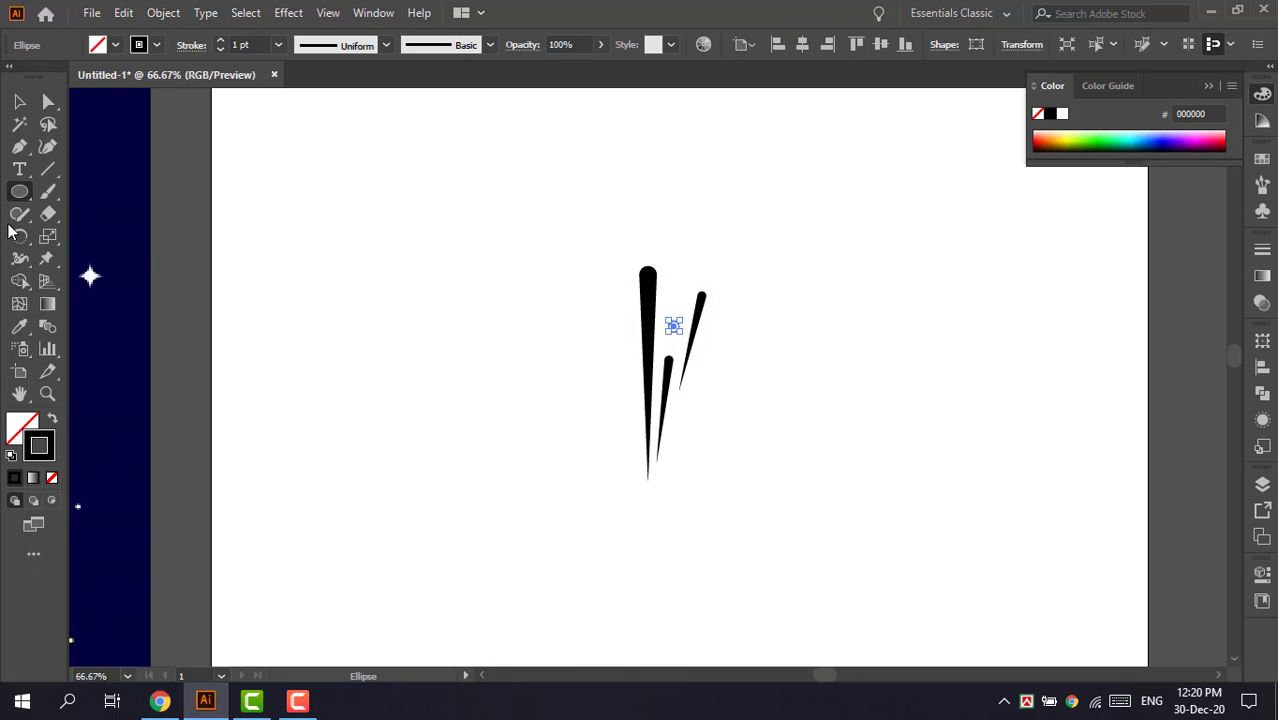
pyautogui.click(53, 421)
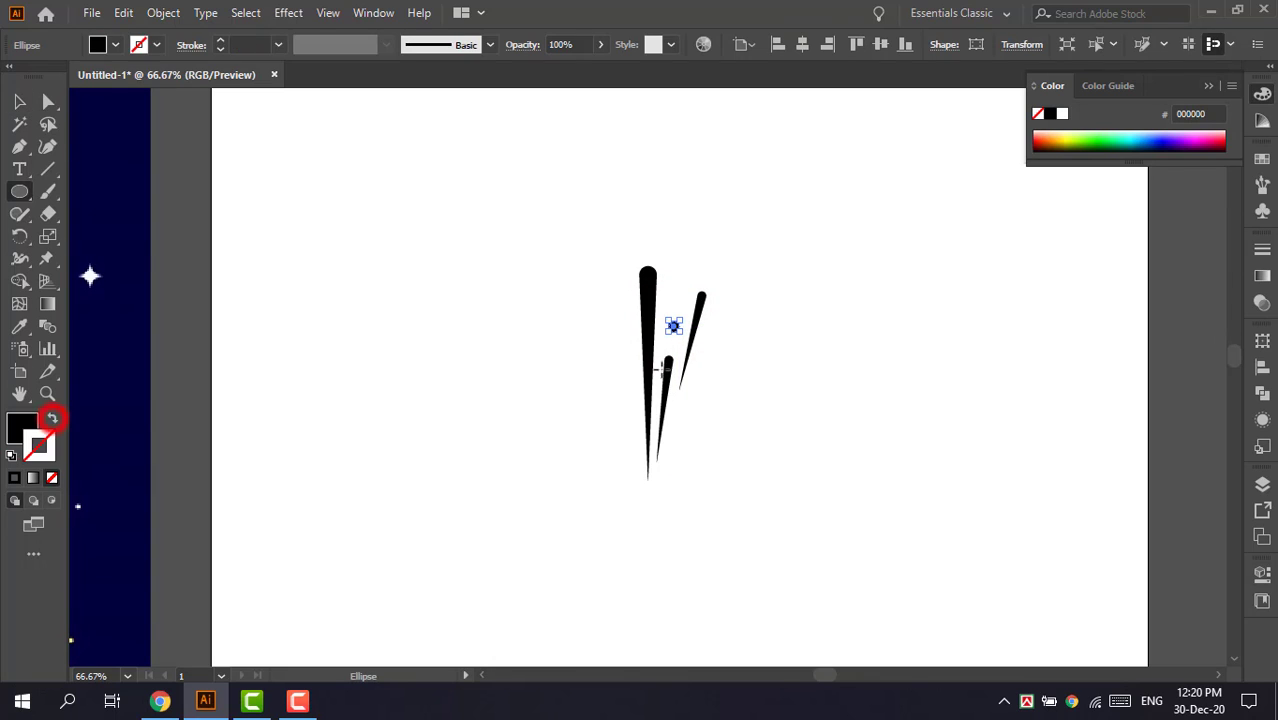
pyautogui.click(19, 101)
pyautogui.click(764, 377)
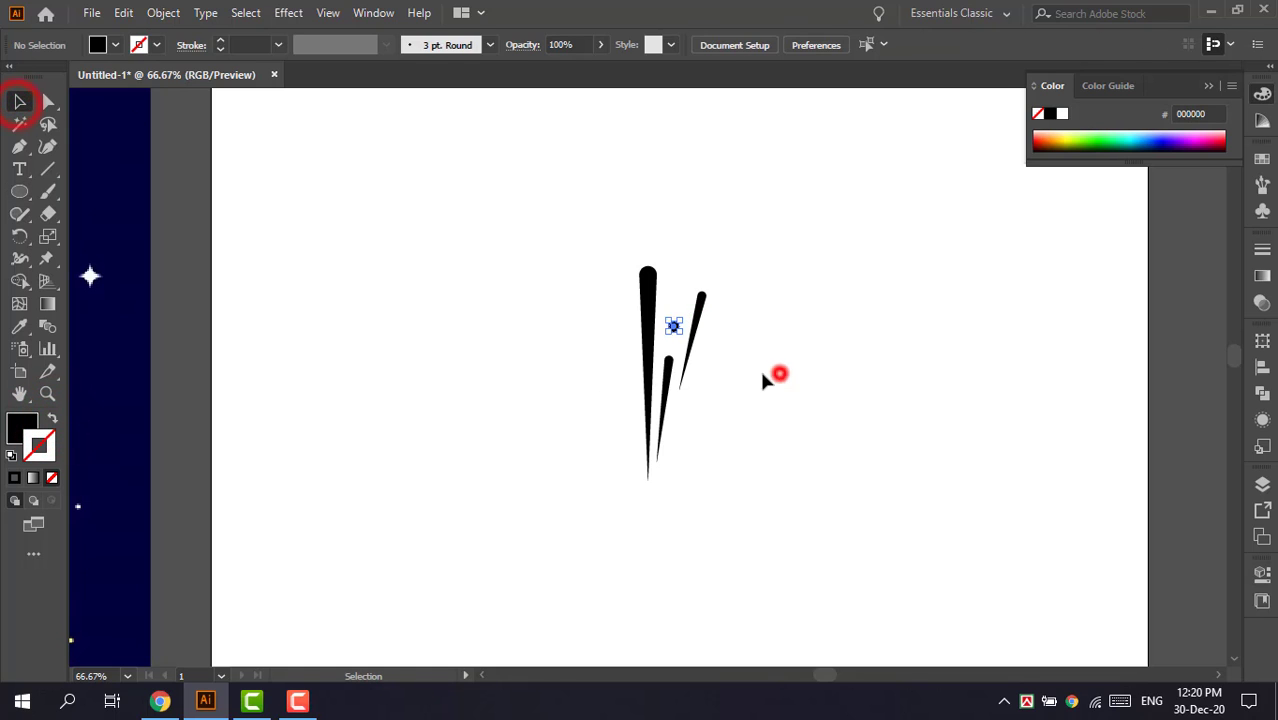
# - Nudge the small black dot slightly down and left so it sits above the lower short spike
pyautogui.click(674, 326)
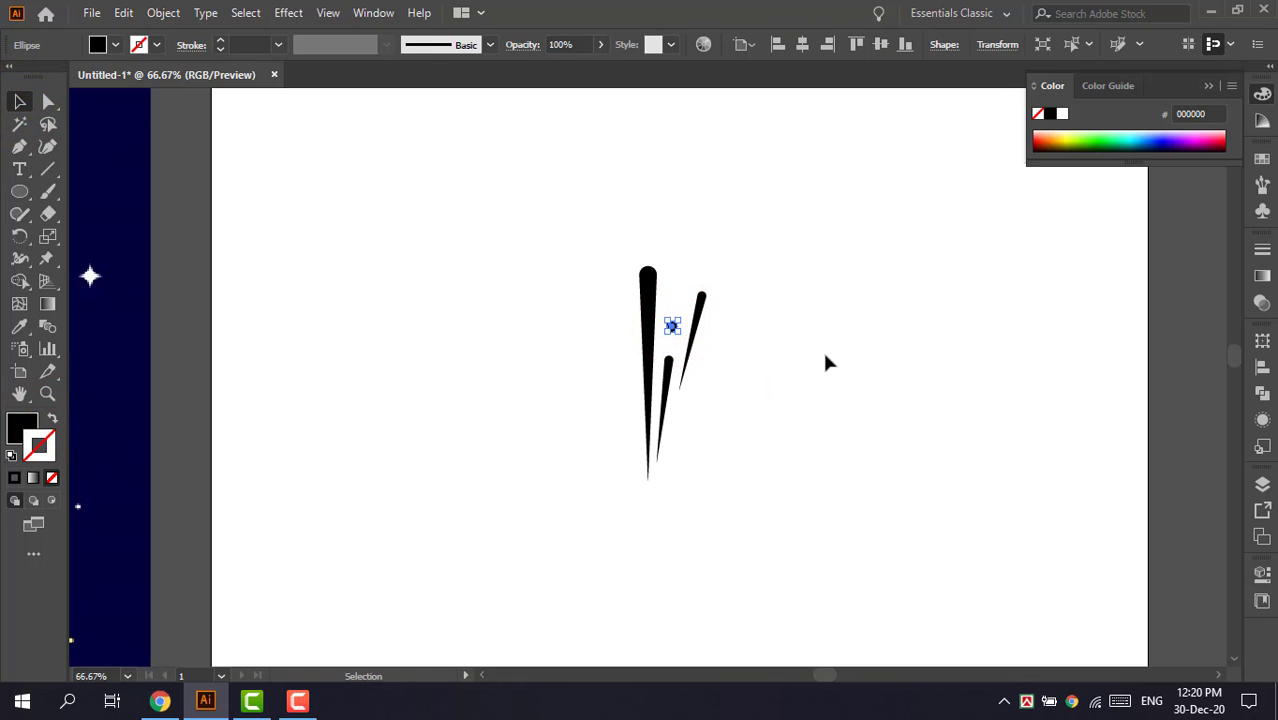
pyautogui.click(823, 360)
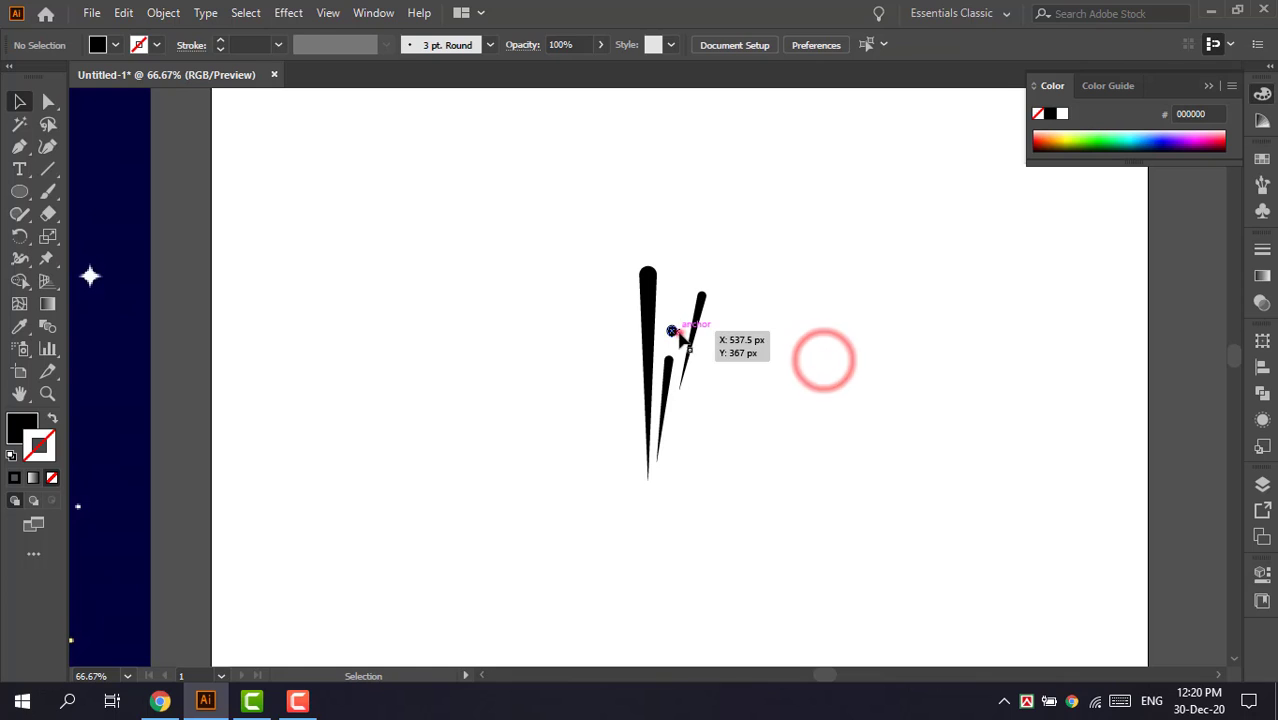
pyautogui.click(673, 331)
pyautogui.click(787, 334)
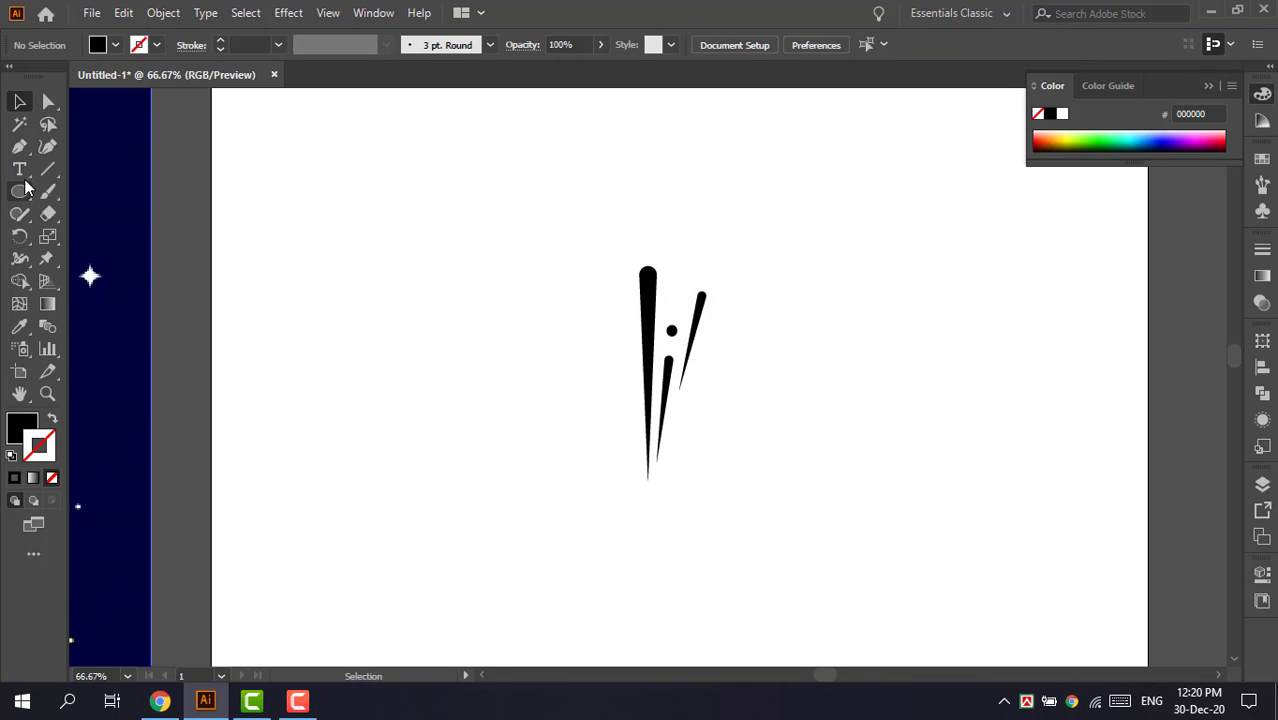
# - Draw a short slanted straight path with the Pen tool beside the base of the lower short spike
pyautogui.moveTo(21, 152); pyautogui.dragTo(63, 155)
pyautogui.click(88, 147)
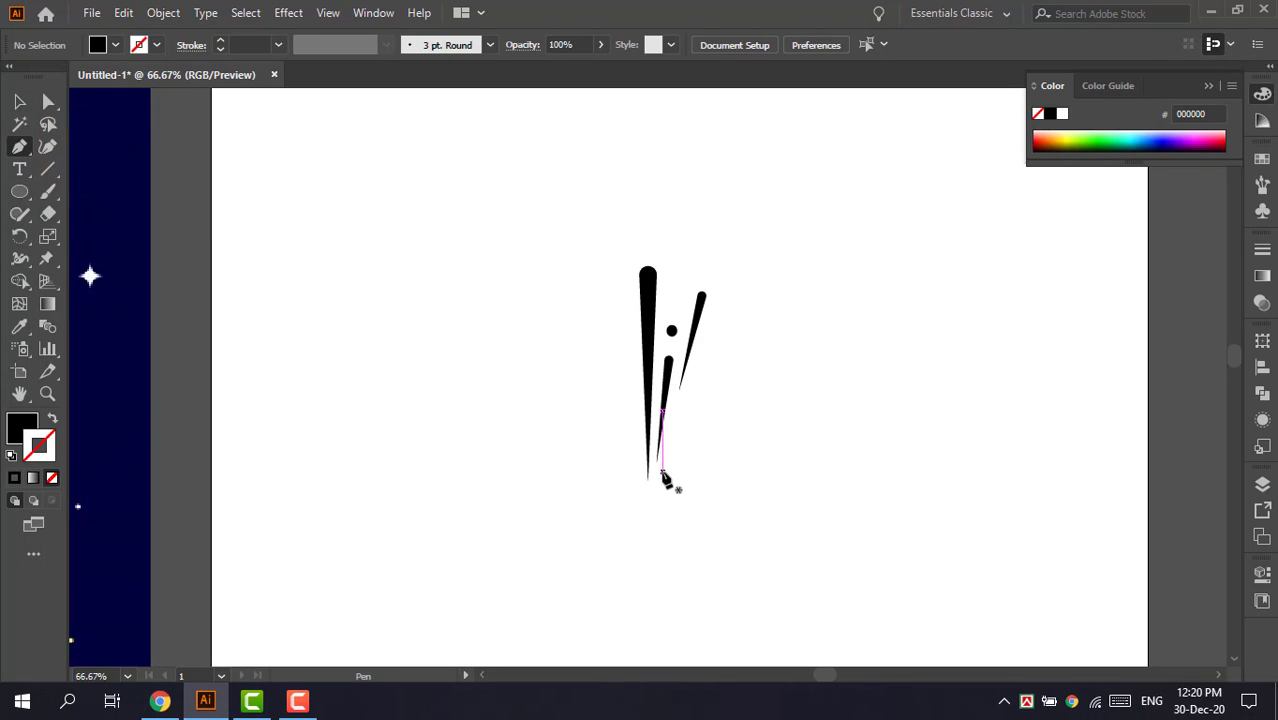
pyautogui.click(662, 471)
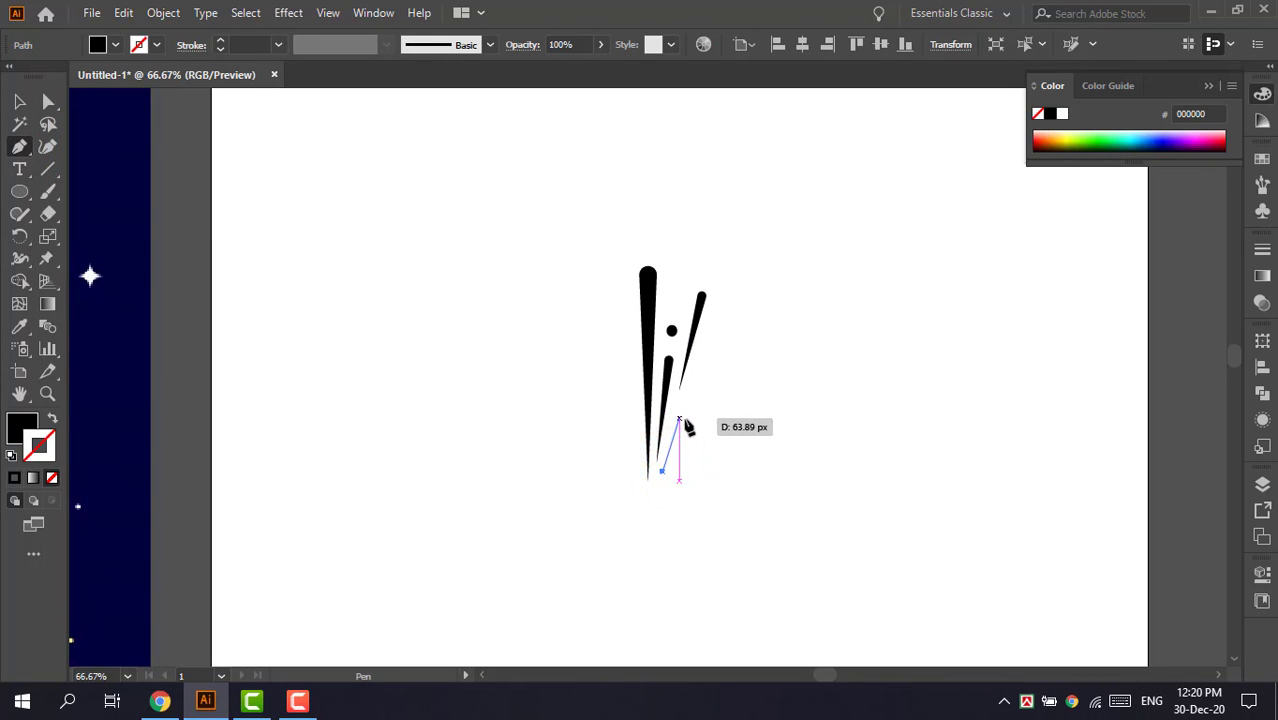
pyautogui.click(688, 425)
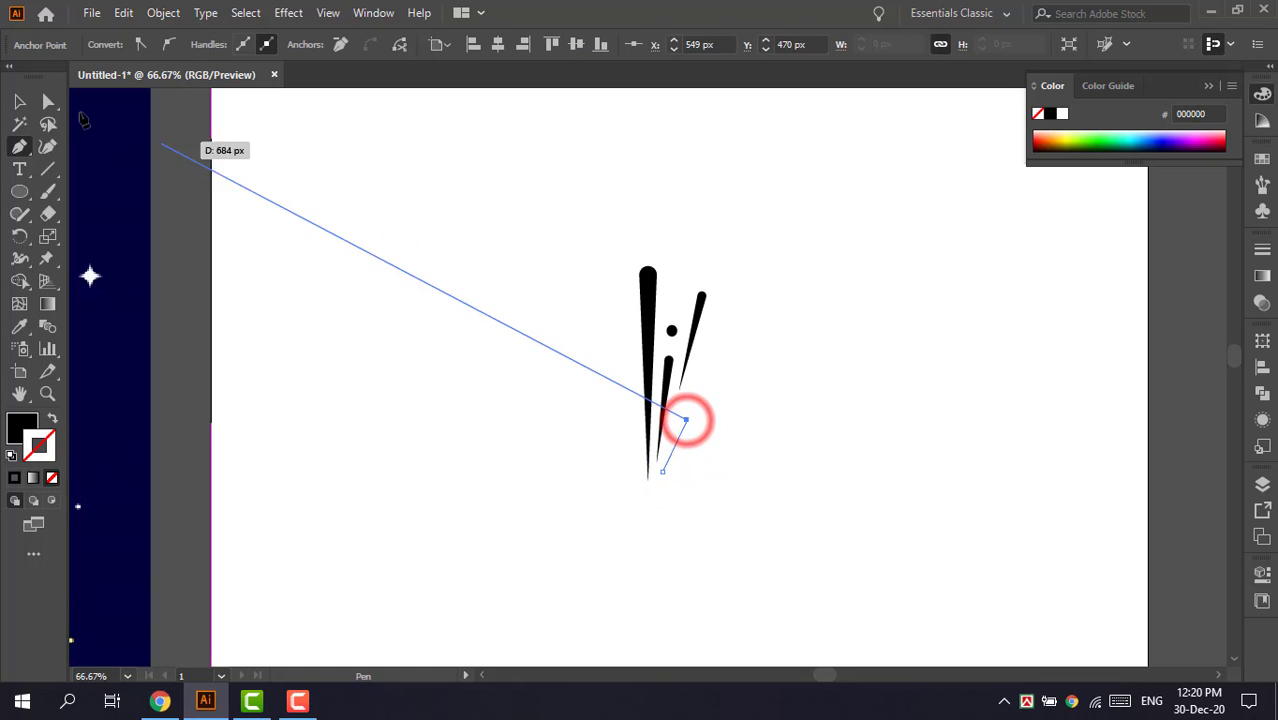
pyautogui.click(21, 101)
# - Copy the lower short spike's black 10 pt stroke style onto the new slanted path with the Eyedropper
pyautogui.moveTo(24, 329); pyautogui.dragTo(89, 326)
pyautogui.click(667, 361)
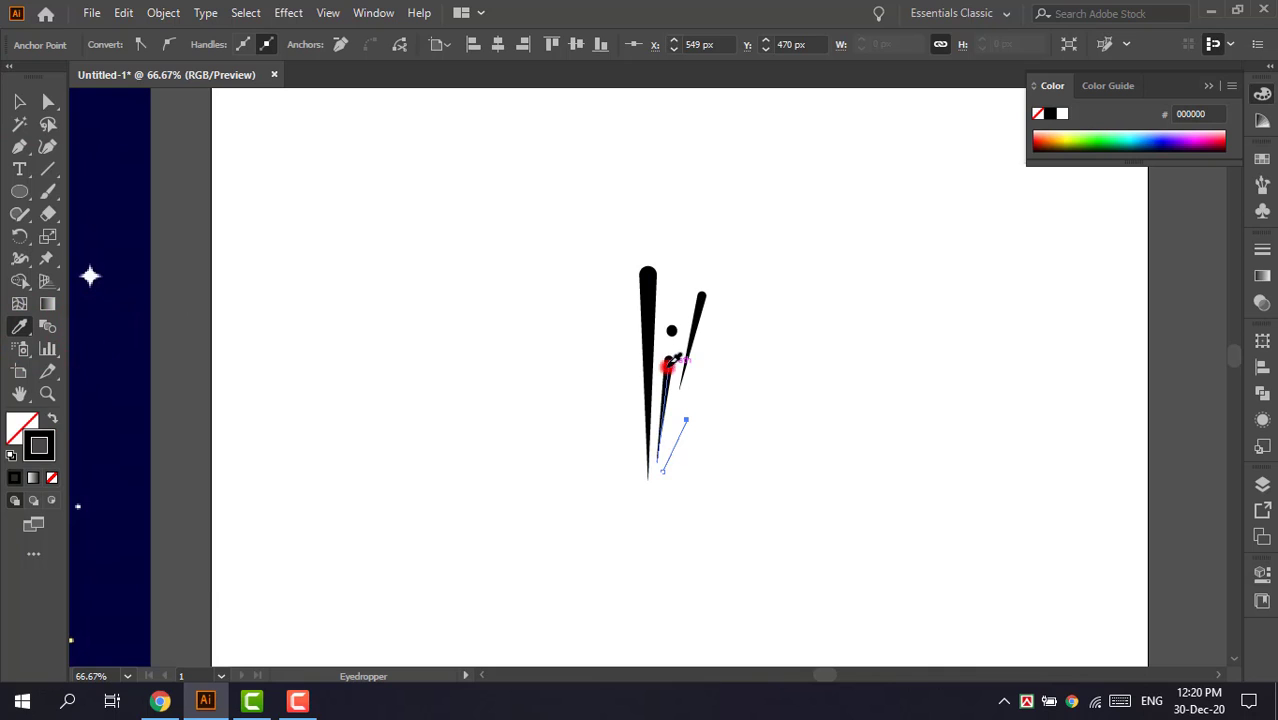
pyautogui.click(16, 101)
pyautogui.click(779, 380)
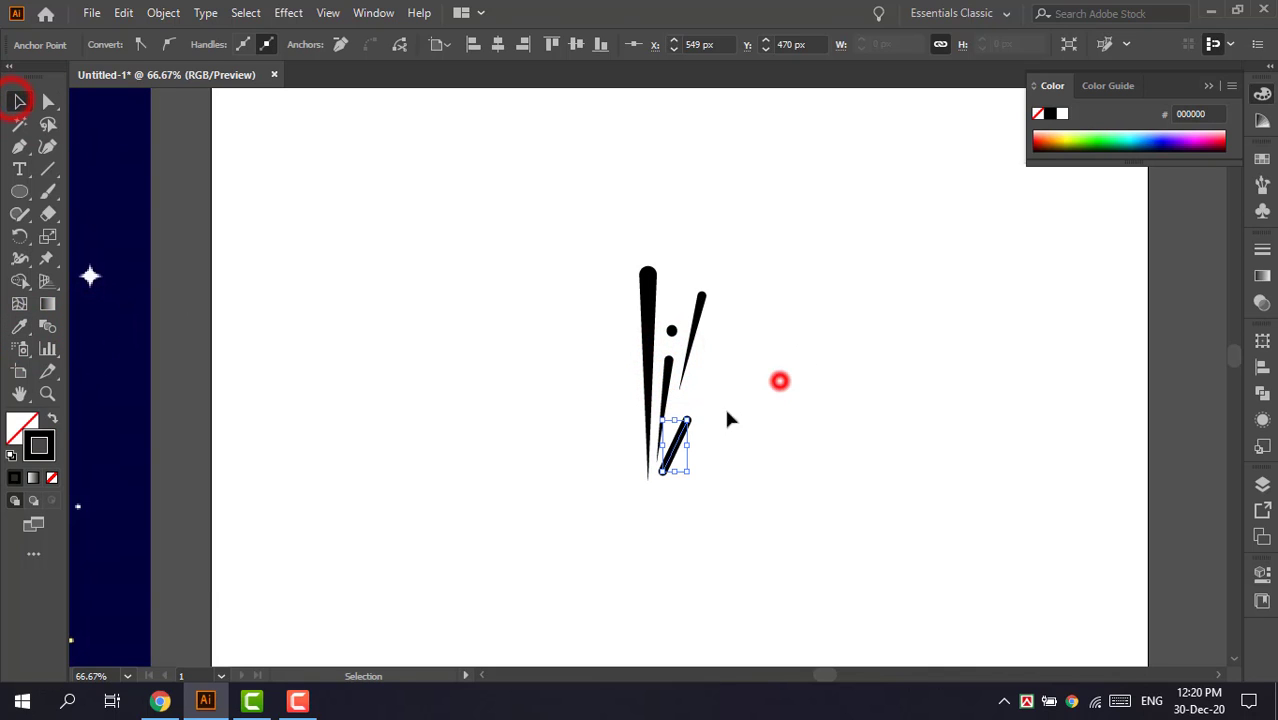
# - Apply the tapered triangular width profile to the new short path and flip it so the thick end is on top
pyautogui.click(682, 436)
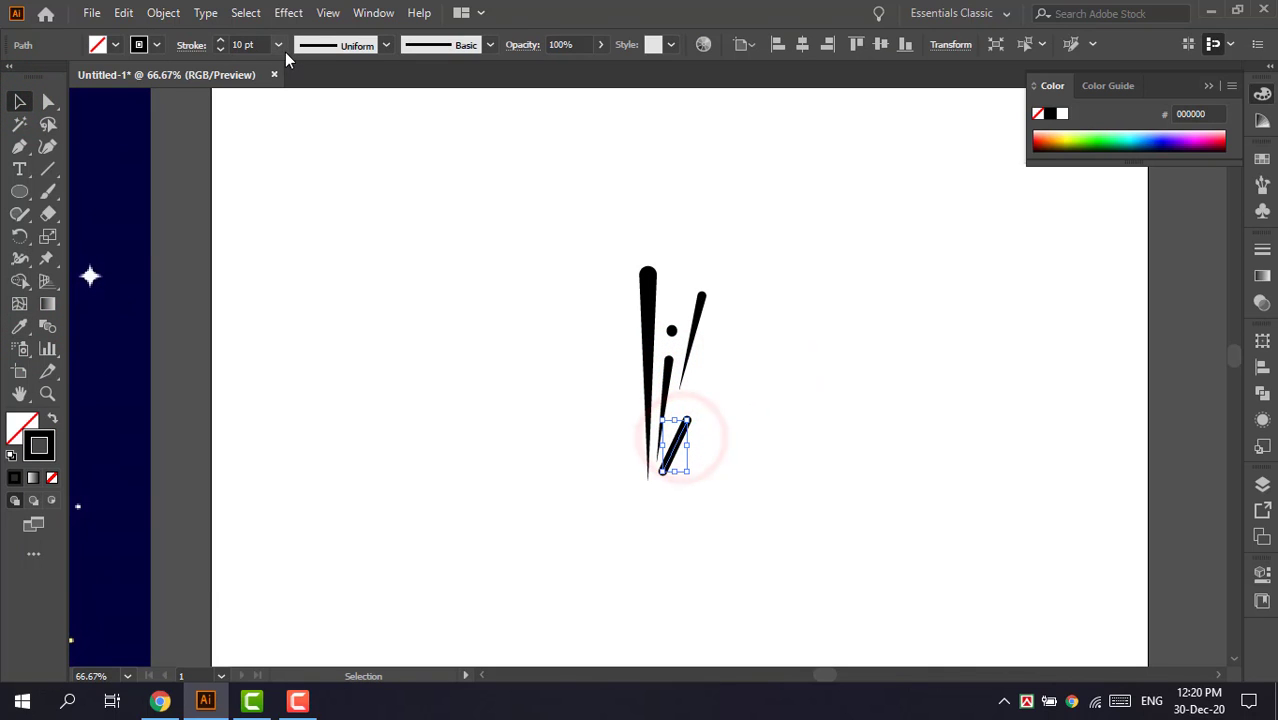
pyautogui.click(331, 45)
pyautogui.click(331, 195)
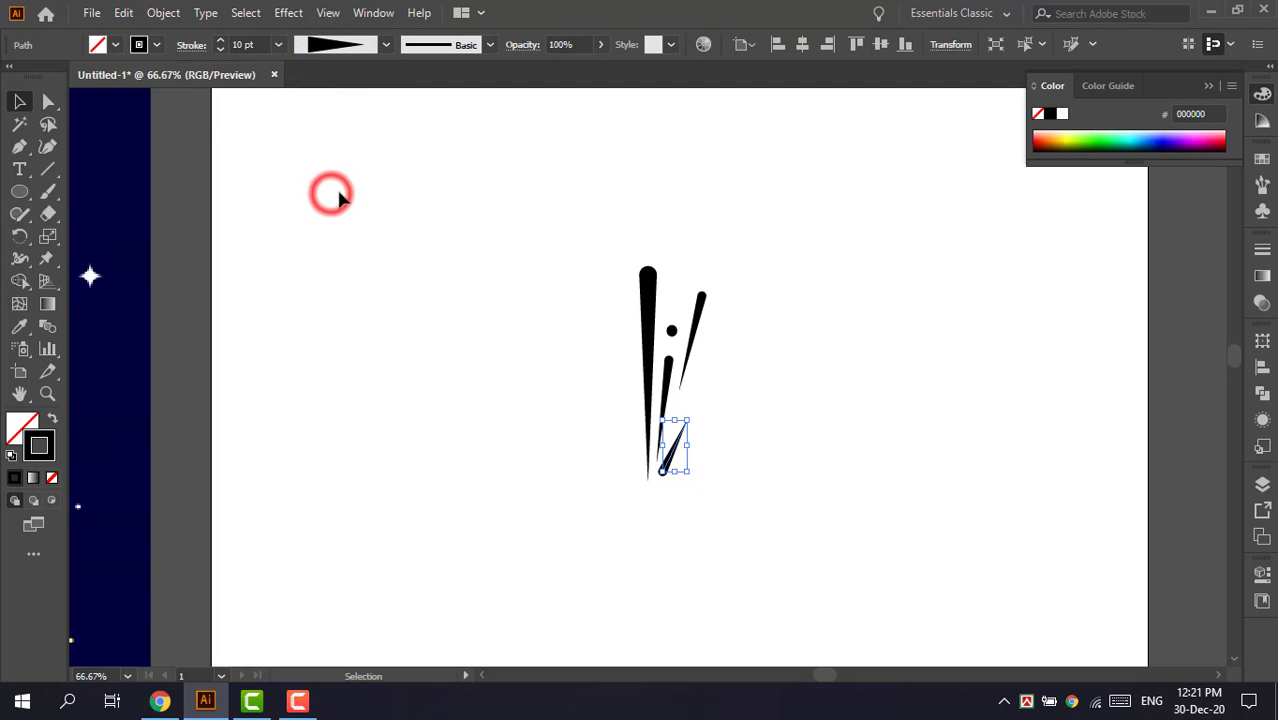
pyautogui.click(191, 45)
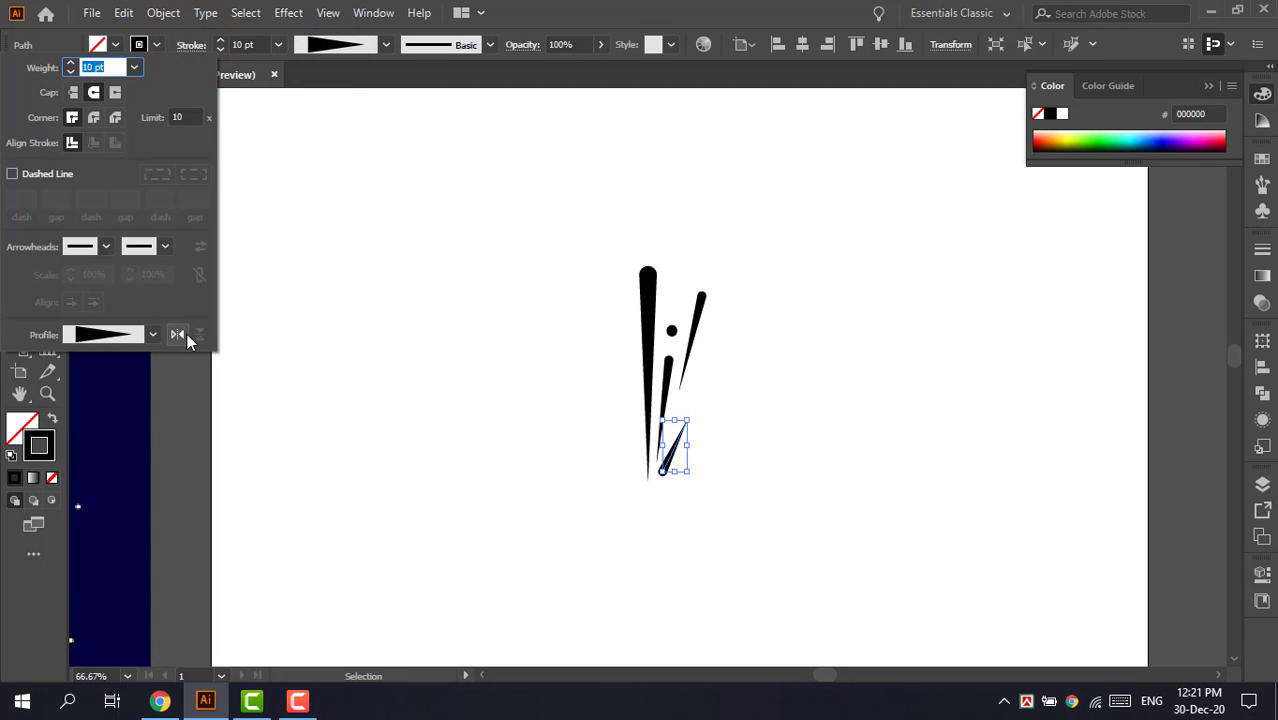
pyautogui.click(179, 334)
pyautogui.click(753, 402)
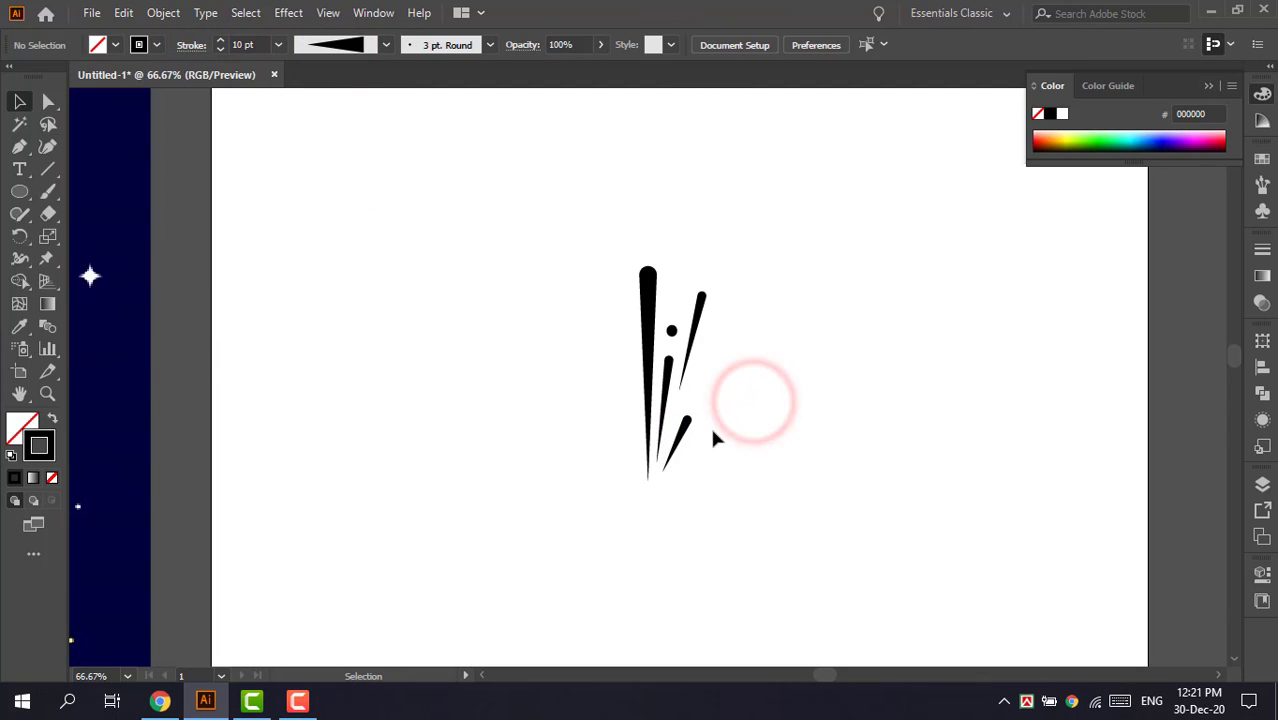
pyautogui.click(722, 432)
# - Duplicate the long vertical spike to the right and adjust the copy's end points so it slants outward beyond the other spikes
pyautogui.click(656, 360)
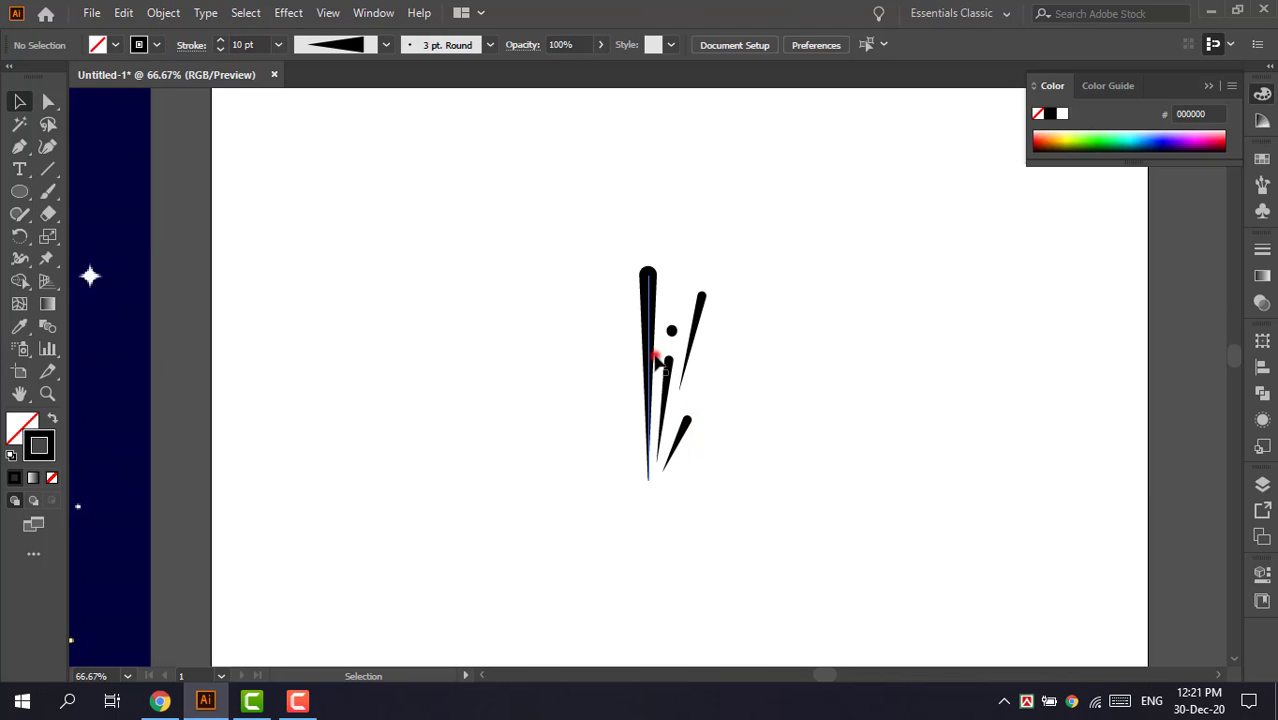
pyautogui.moveTo(645, 357)
pyautogui.mouseDown()
pyautogui.moveTo(755, 336)
pyautogui.moveTo(765, 322)
pyautogui.mouseUp()
pyautogui.click(48, 101)
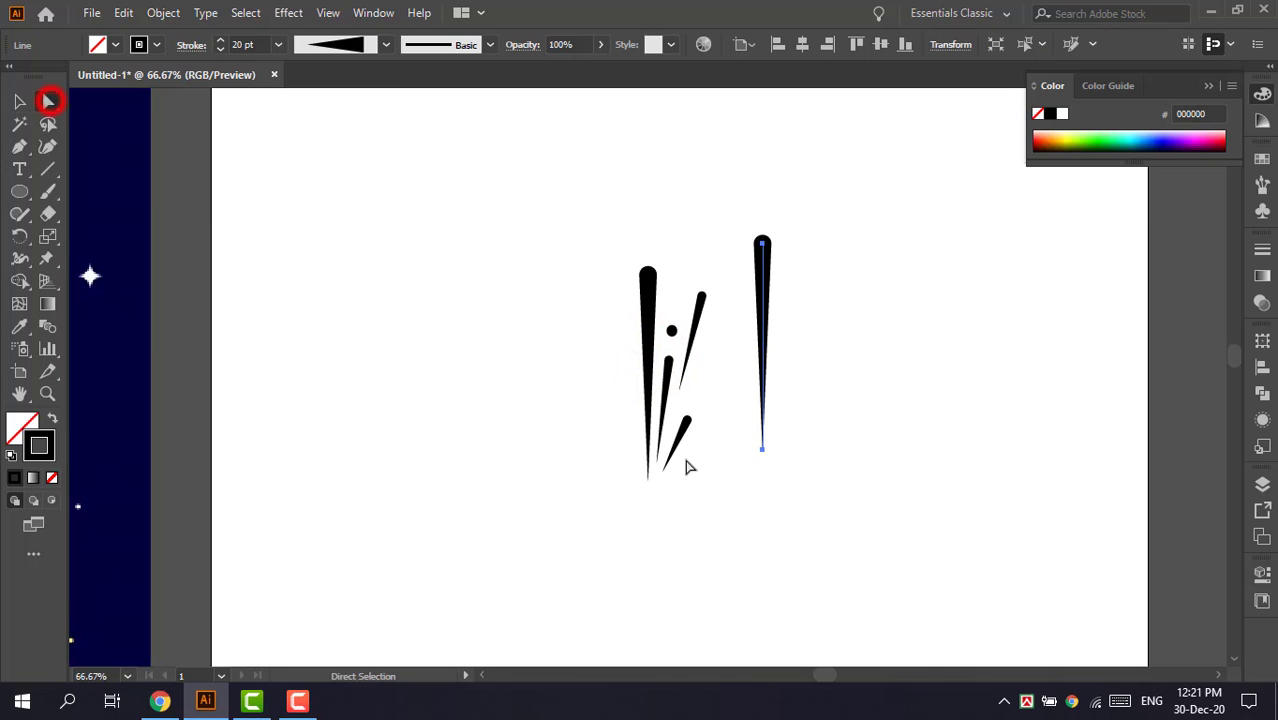
pyautogui.moveTo(762, 450)
pyautogui.mouseDown()
pyautogui.moveTo(681, 446)
pyautogui.moveTo(679, 410)
pyautogui.mouseUp()
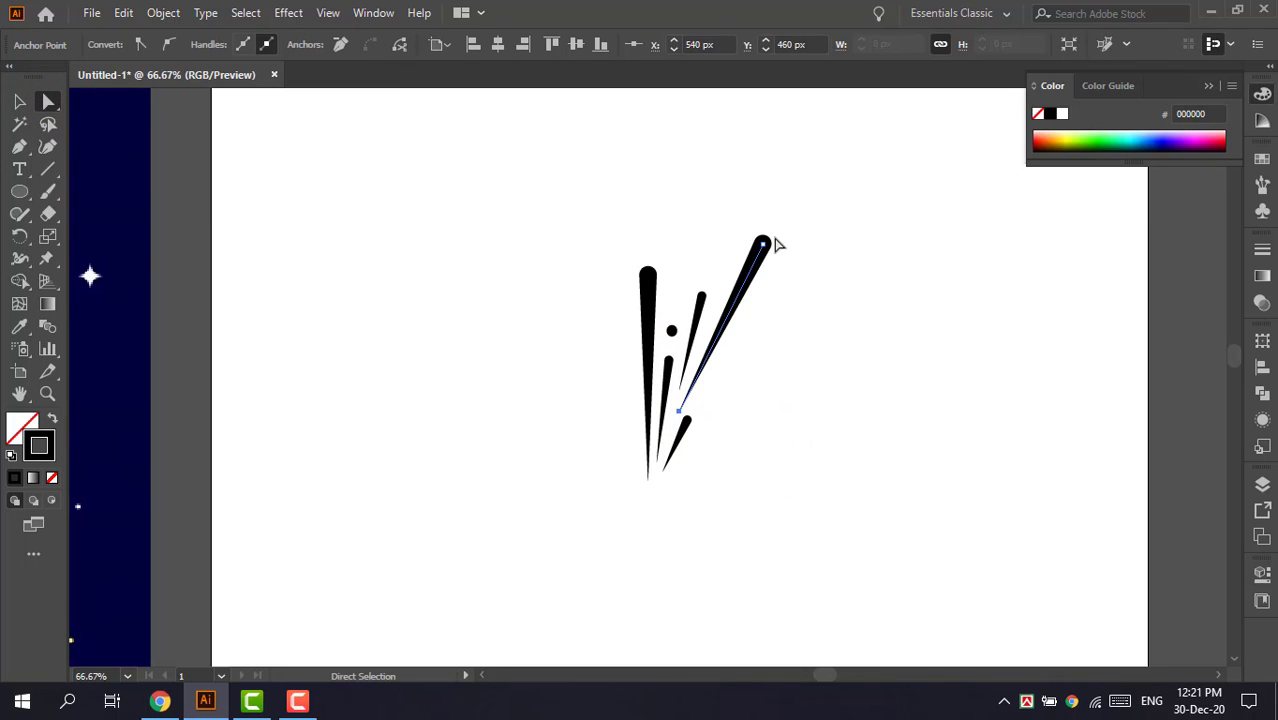
pyautogui.moveTo(763, 243)
pyautogui.mouseDown()
pyautogui.moveTo(752, 288)
pyautogui.moveTo(748, 250)
pyautogui.moveTo(748, 265)
pyautogui.moveTo(764, 239)
pyautogui.mouseUp()
pyautogui.click(19, 101)
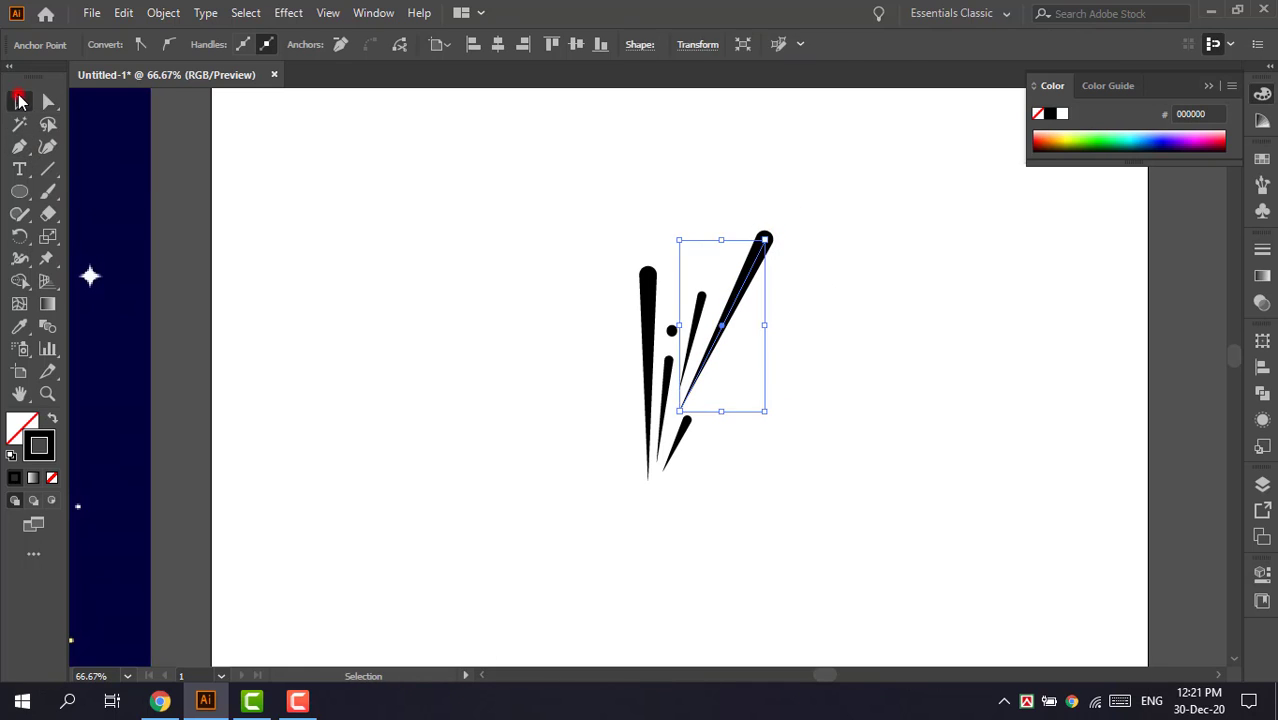
# - Set the long slanted outer spike's stroke weight to 5 pt
pyautogui.press('a')
pyautogui.click(736, 354)
pyautogui.click(736, 294)
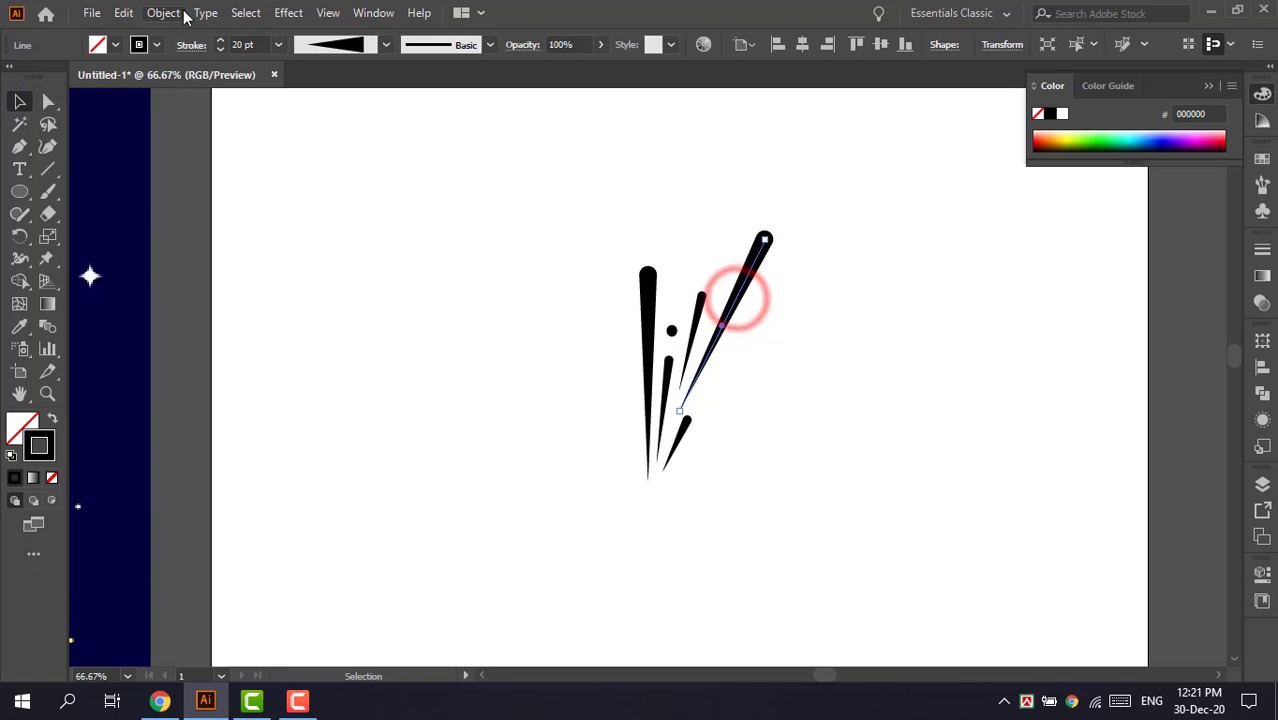
pyautogui.click(221, 50)
pyautogui.click(278, 44)
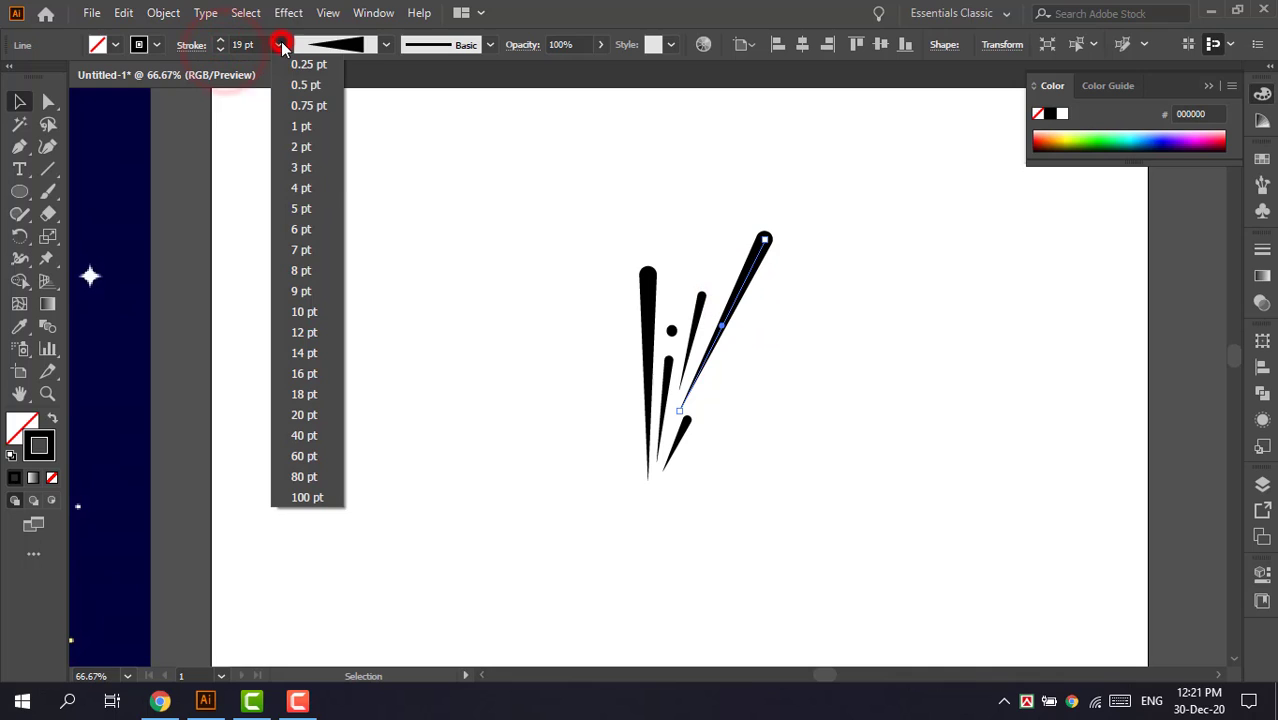
pyautogui.click(320, 208)
pyautogui.click(790, 349)
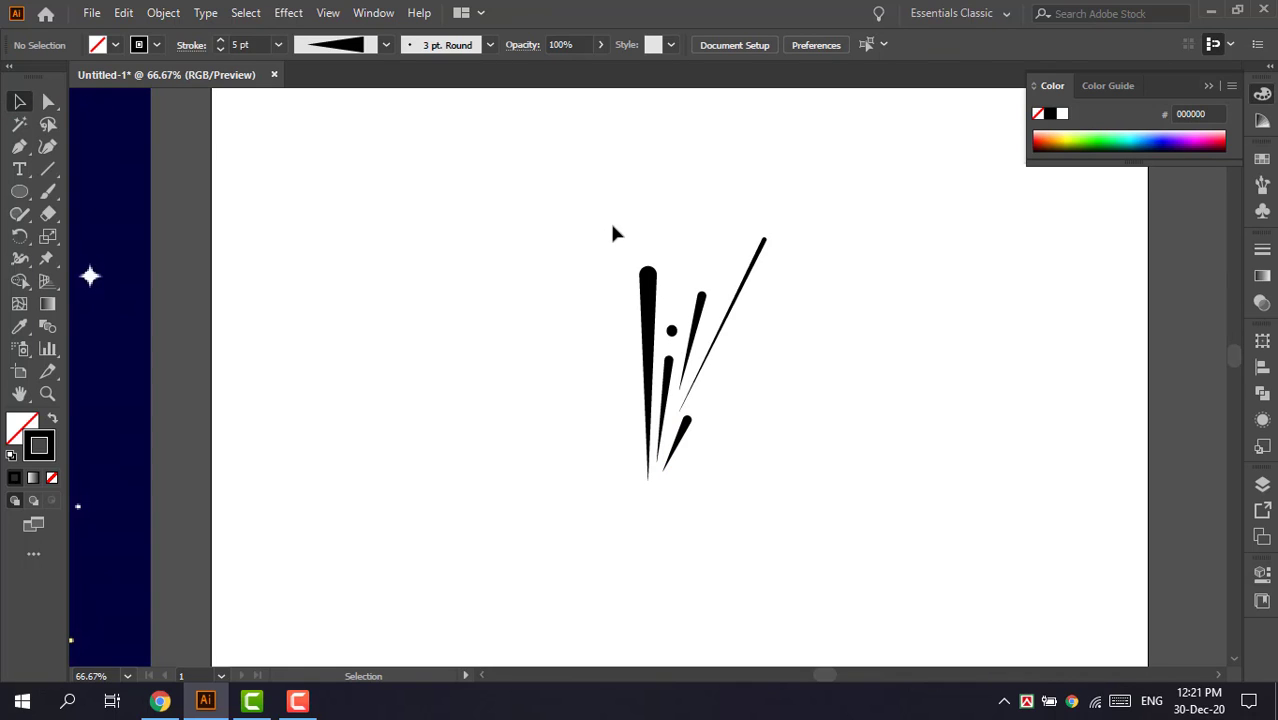
# - Recolor the strokes of the long vertical spike, the upper short spike and the long slanted spike to orange fbb03b
pyautogui.click(649, 296)
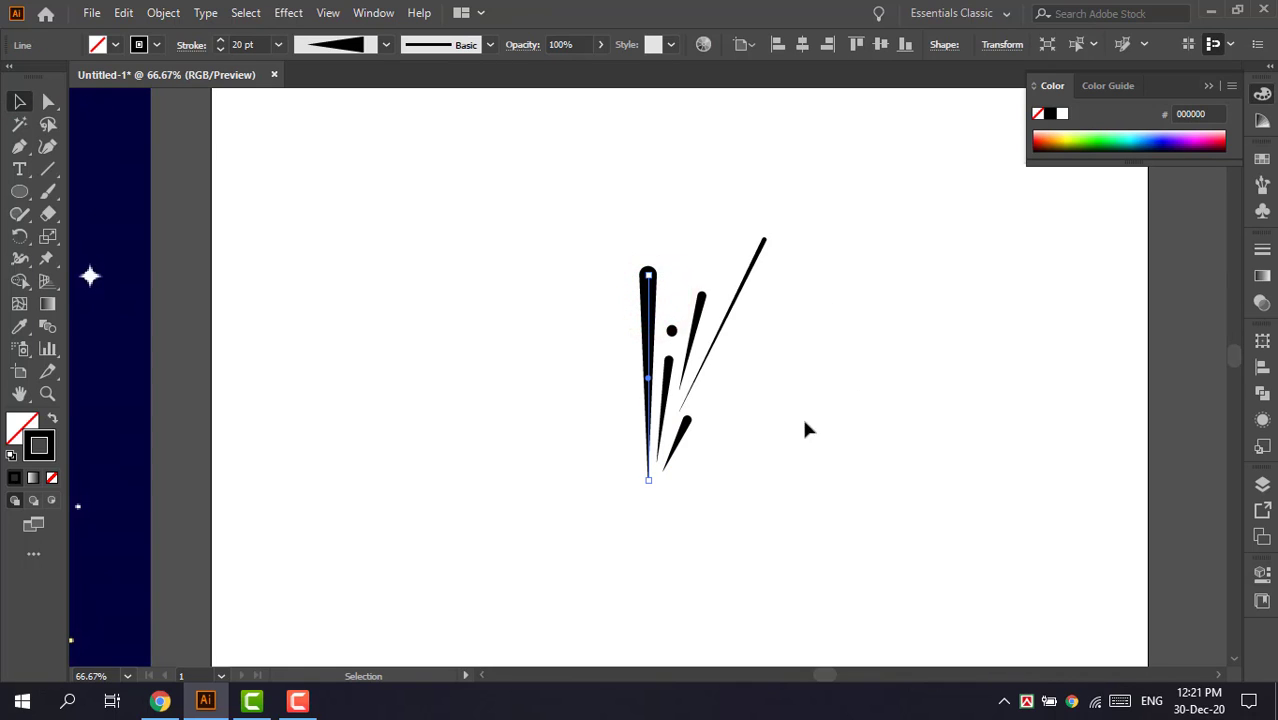
pyautogui.keyDown('shift'); pyautogui.click(695, 315); pyautogui.keyUp('shift')
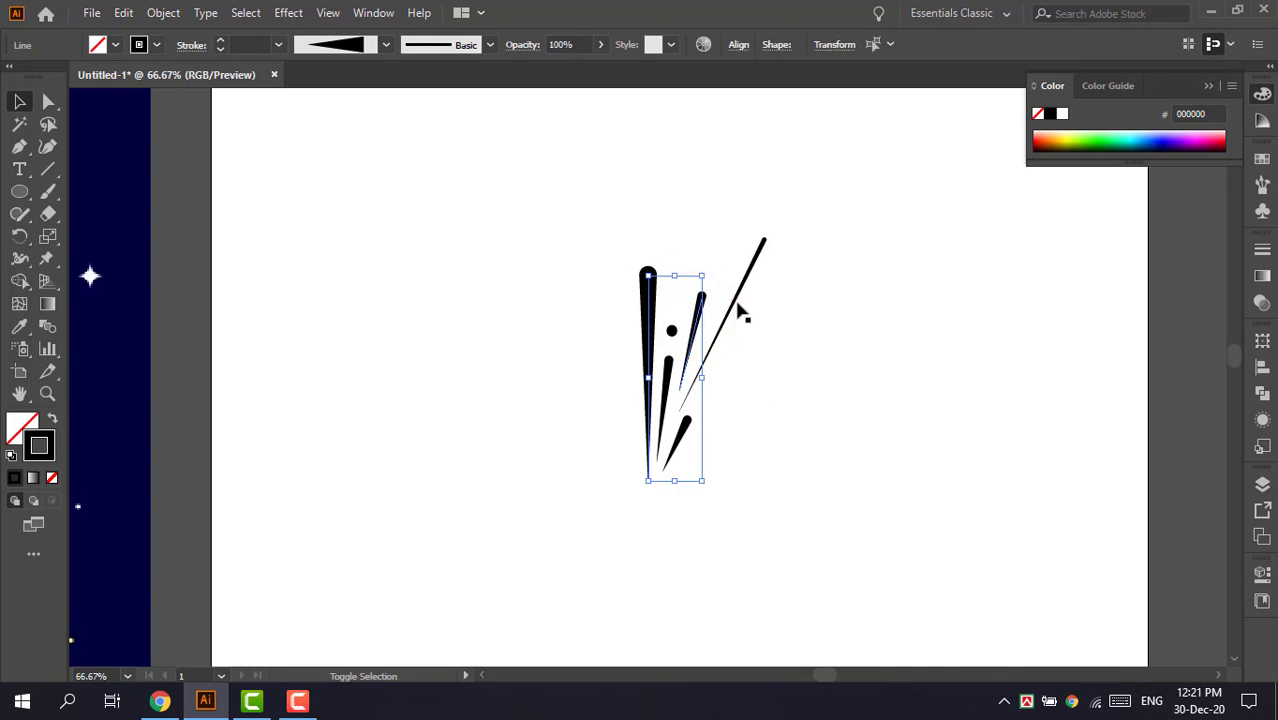
pyautogui.keyDown('shift'); pyautogui.click(737, 300); pyautogui.keyUp('shift')
pyautogui.click(156, 45)
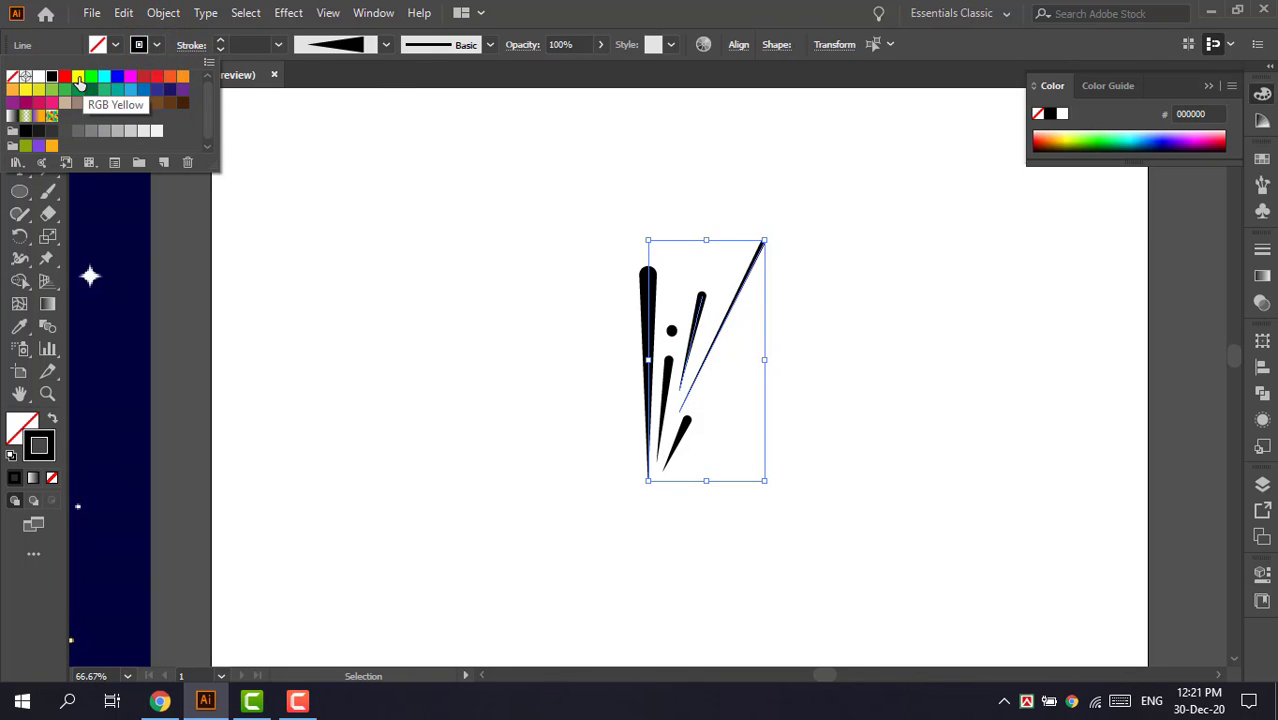
pyautogui.click(78, 76)
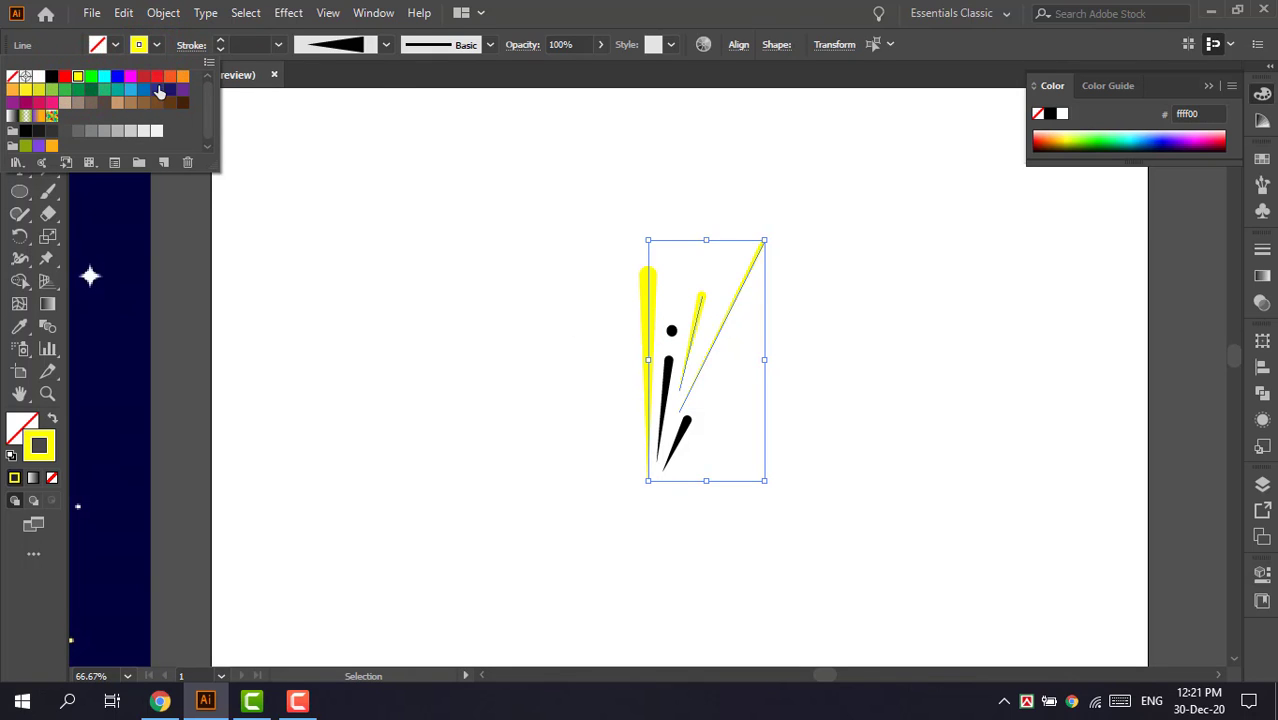
pyautogui.click(13, 88)
pyautogui.click(850, 362)
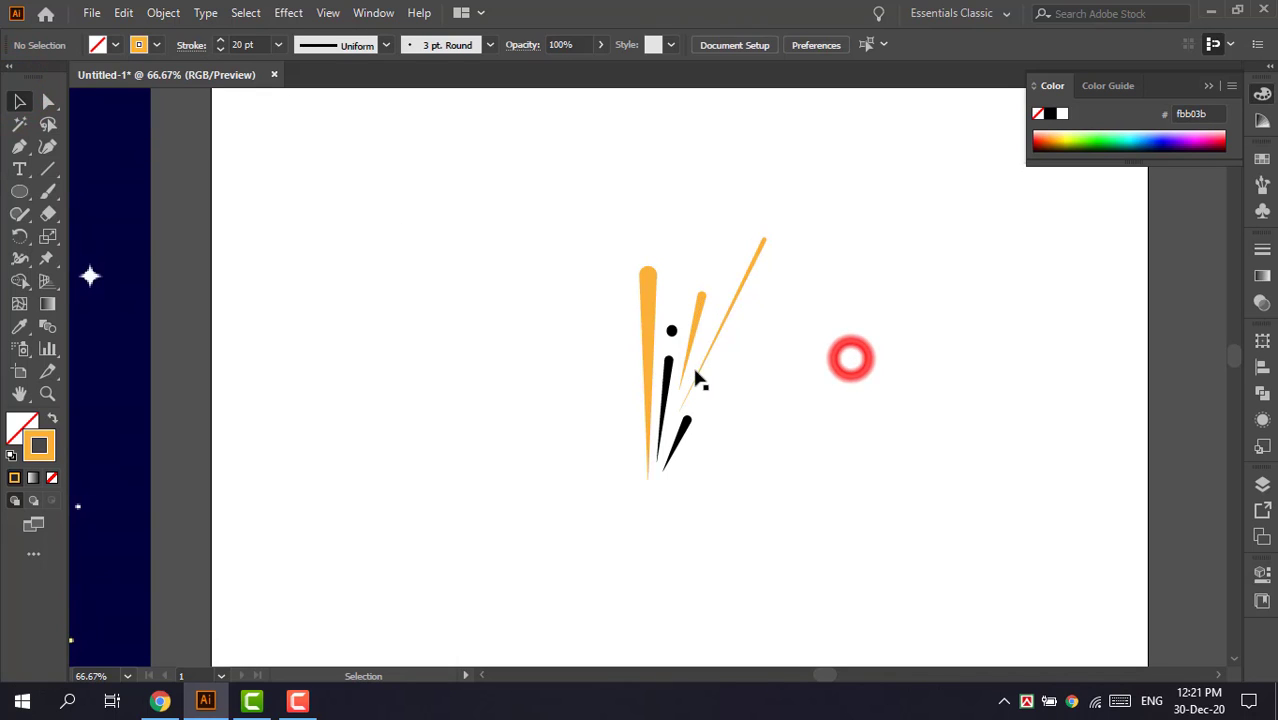
pyautogui.click(672, 330)
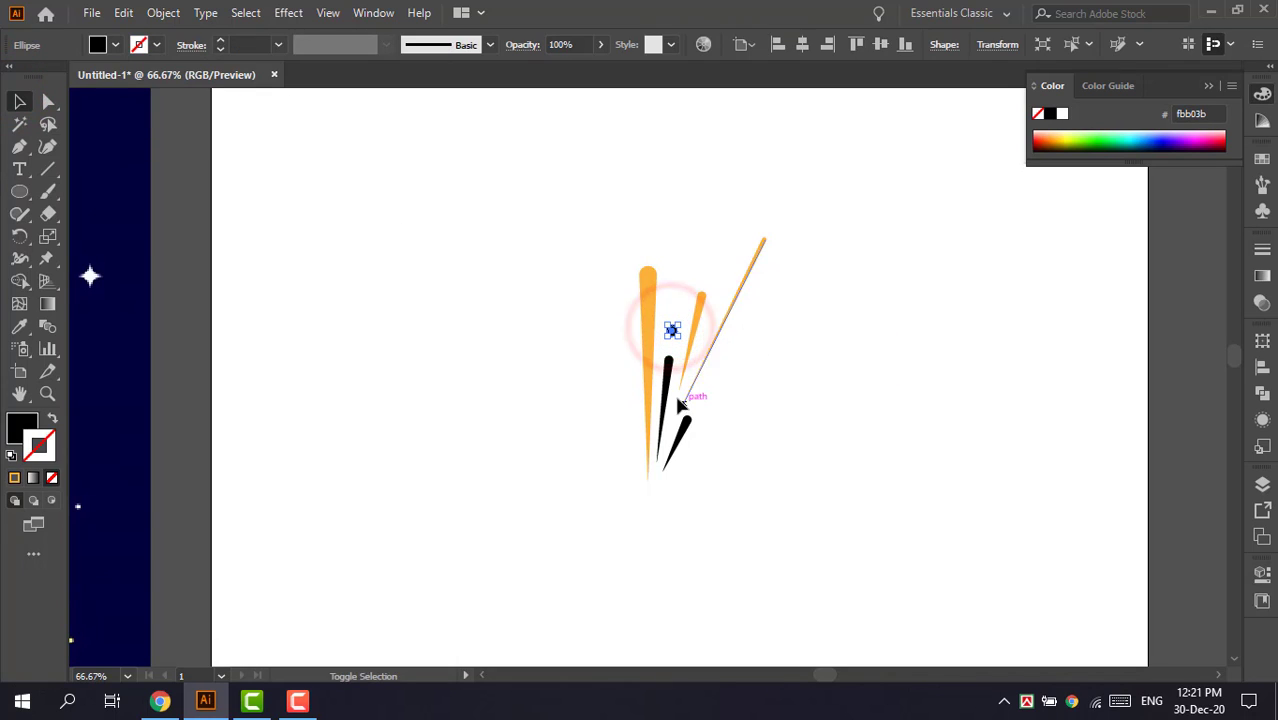
pyautogui.keyDown('shift'); pyautogui.click(668, 382); pyautogui.keyUp('shift')
pyautogui.keyDown('shift'); pyautogui.click(685, 428); pyautogui.keyUp('shift')
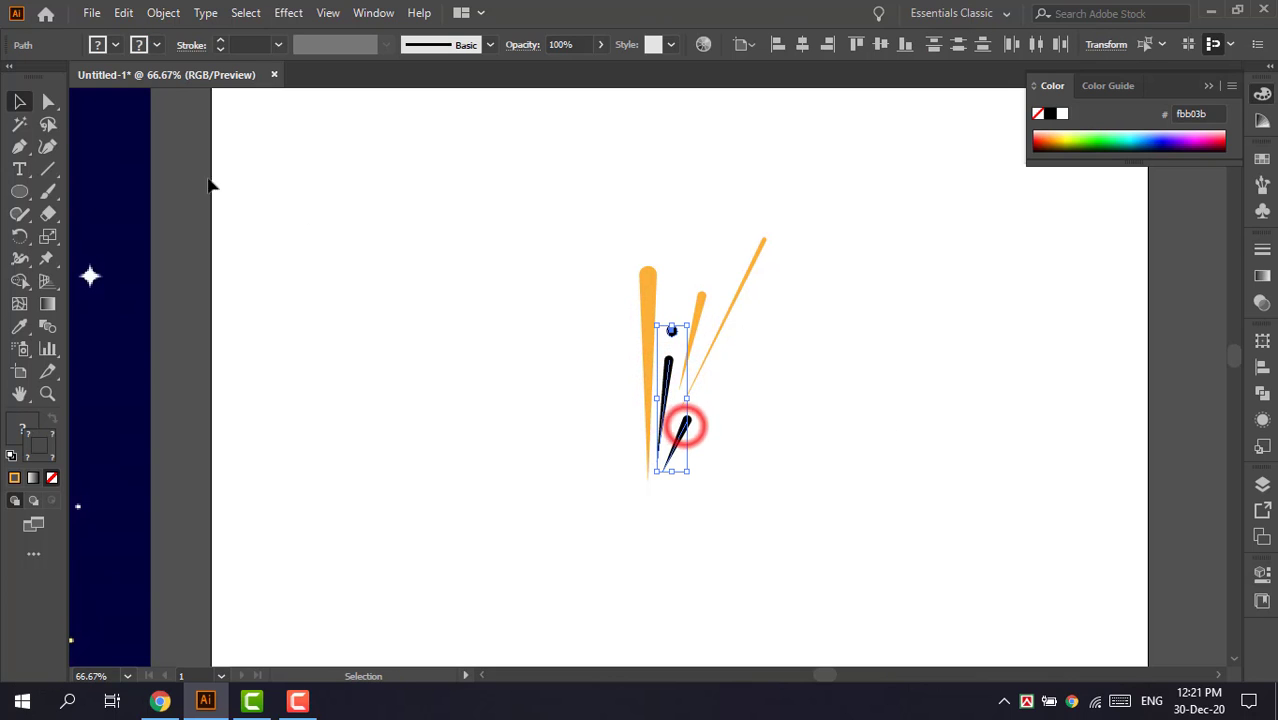
pyautogui.click(158, 48)
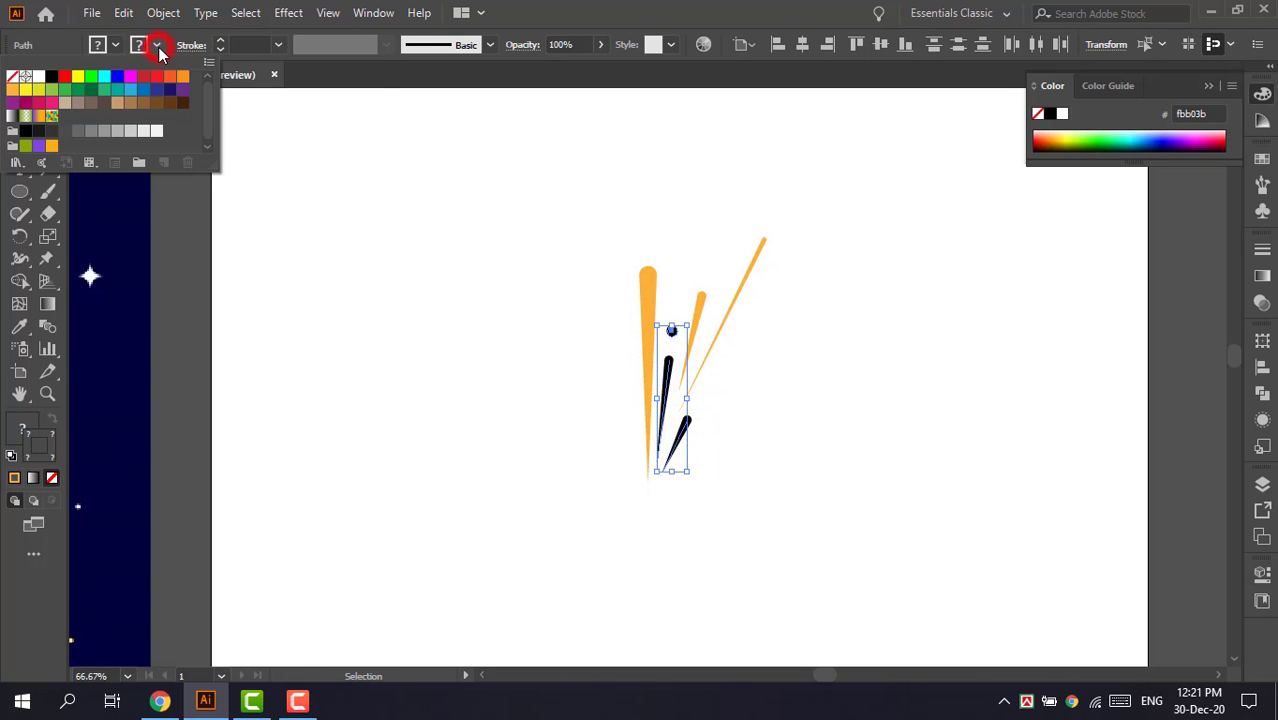
pyautogui.click(158, 48)
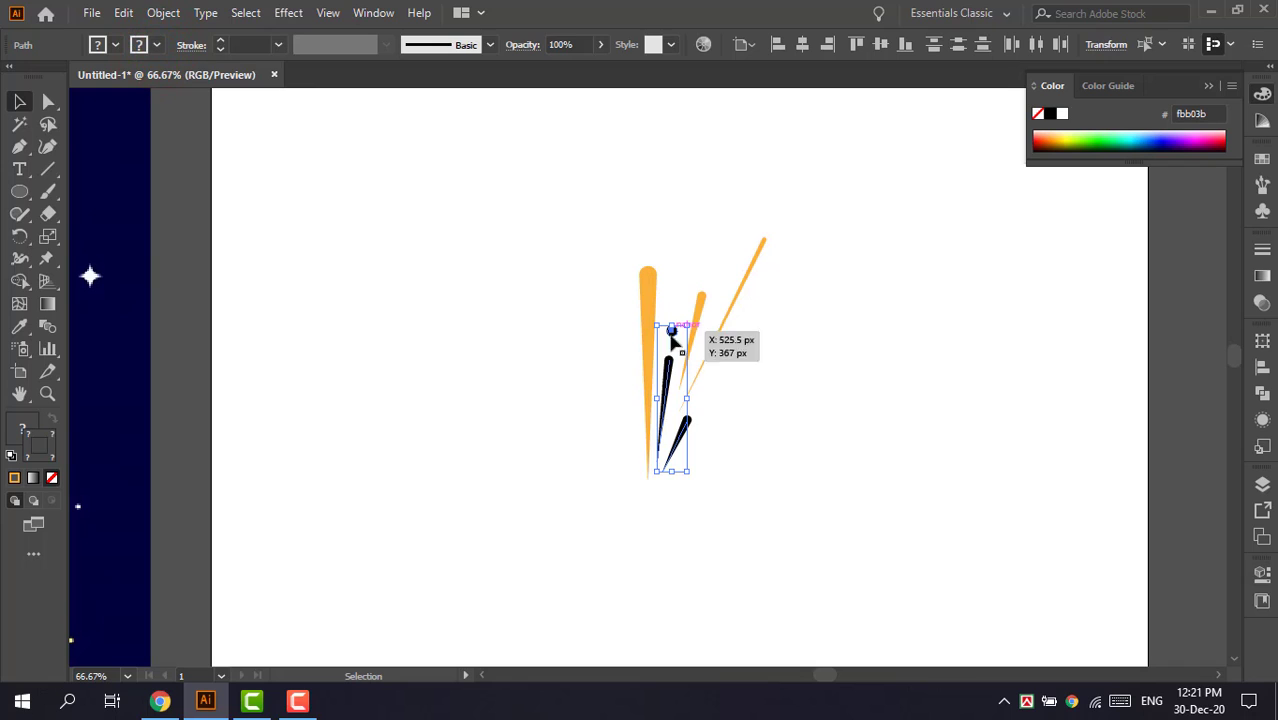
pyautogui.click(741, 393)
# - Recolor the strokes of the two lower black spikes to RGB Cyan (00ffff)
pyautogui.click(686, 428)
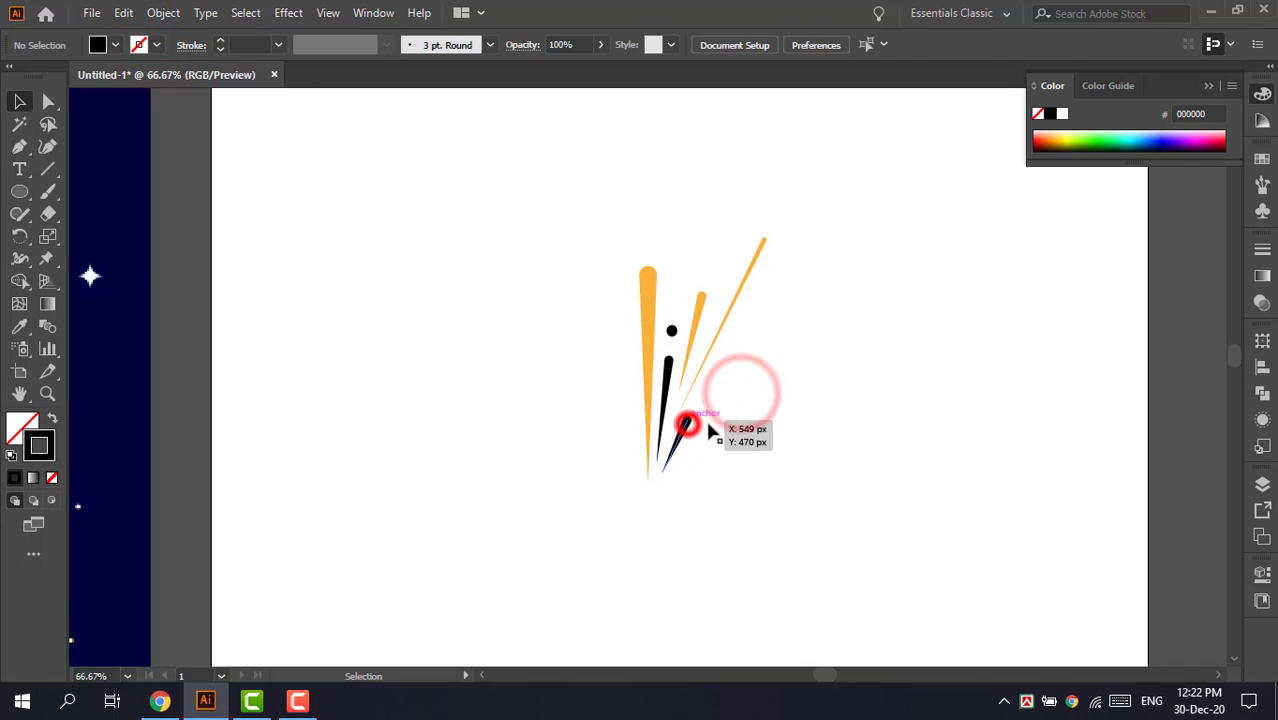
pyautogui.keyDown('shift'); pyautogui.click(668, 378); pyautogui.keyUp('shift')
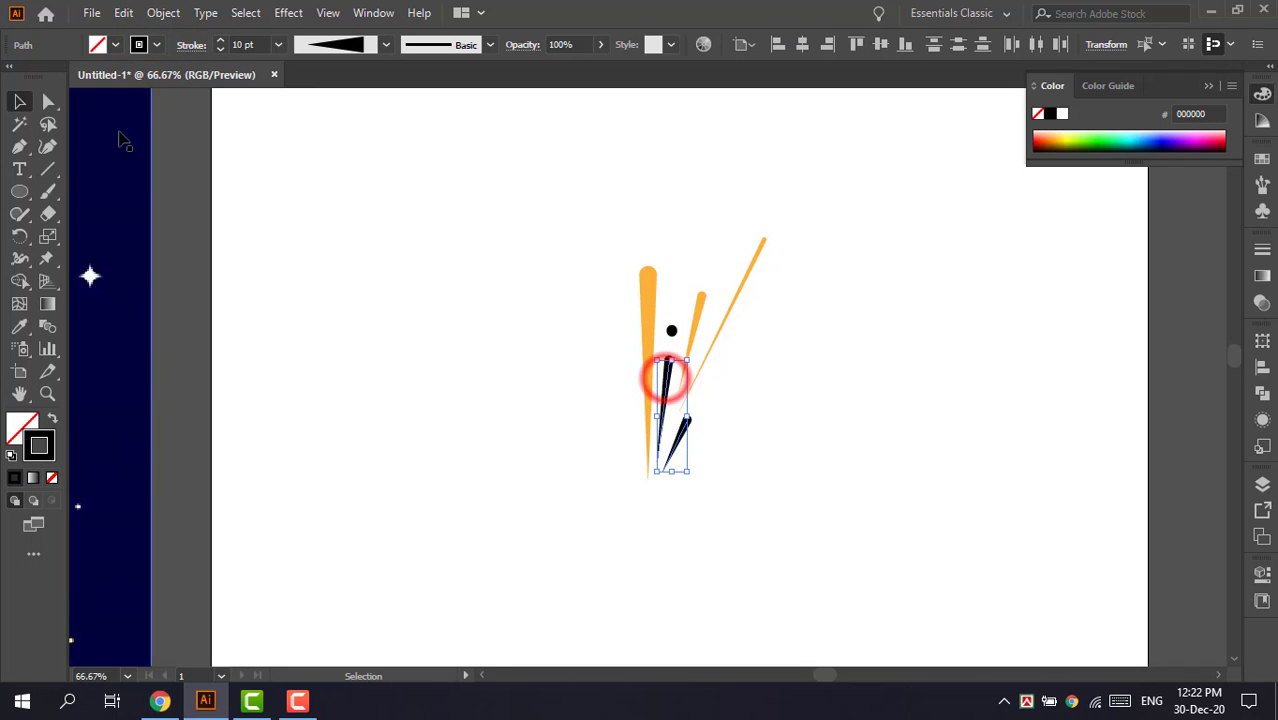
pyautogui.click(158, 48)
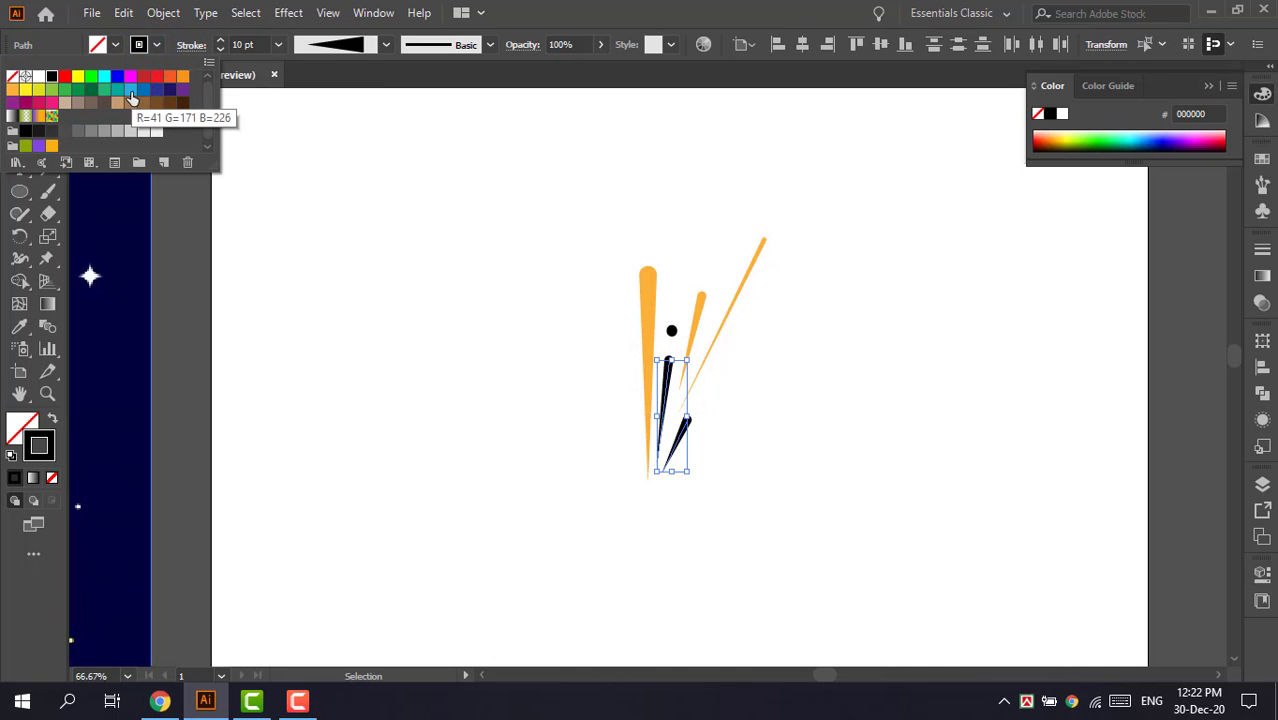
pyautogui.click(104, 76)
pyautogui.click(649, 9)
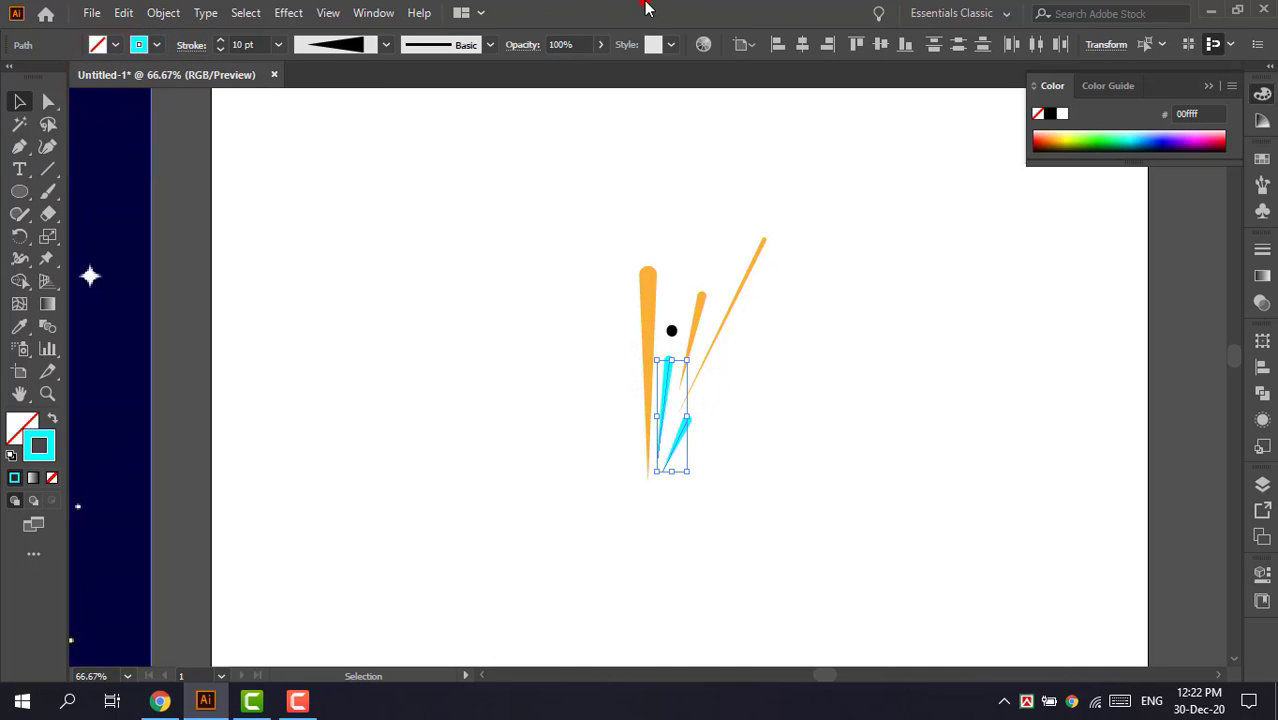
pyautogui.click(713, 372)
# - Fill the small black dot with RGB Cyan
pyautogui.moveTo(667, 331); pyautogui.dragTo(679, 338)
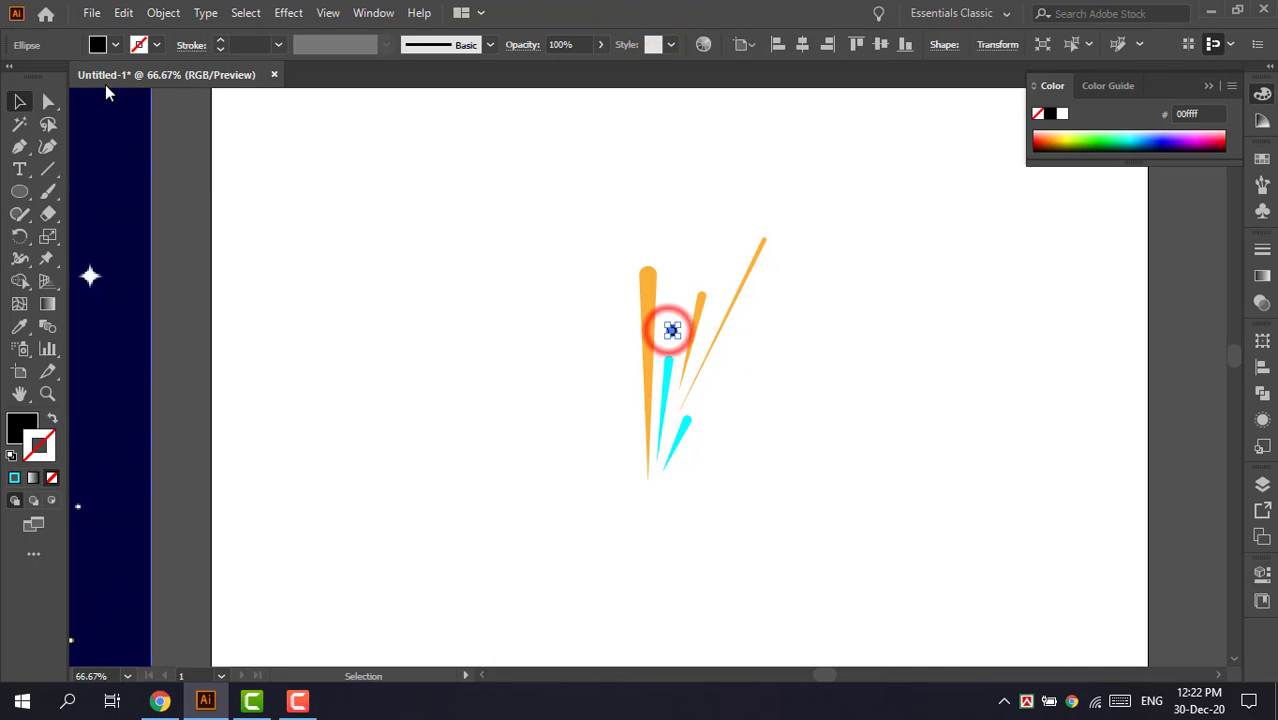
pyautogui.click(115, 44)
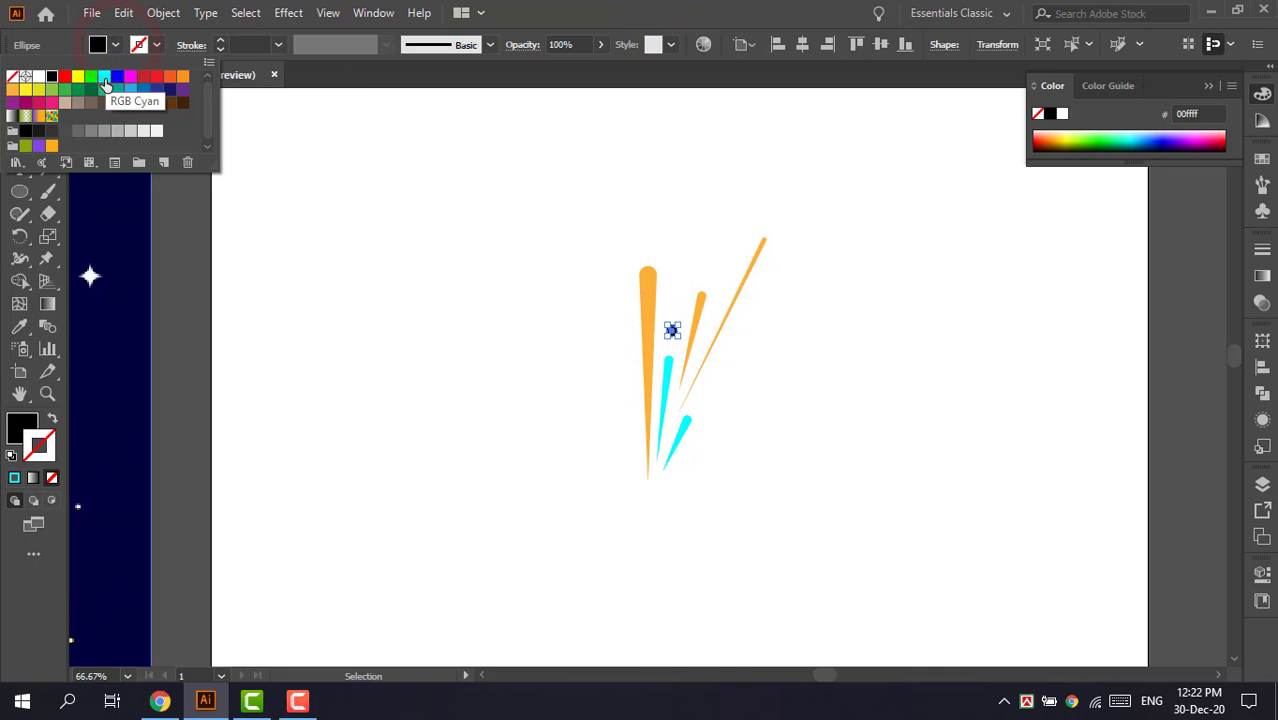
pyautogui.click(105, 77)
pyautogui.click(750, 462)
pyautogui.scroll(-3, 795, 462)
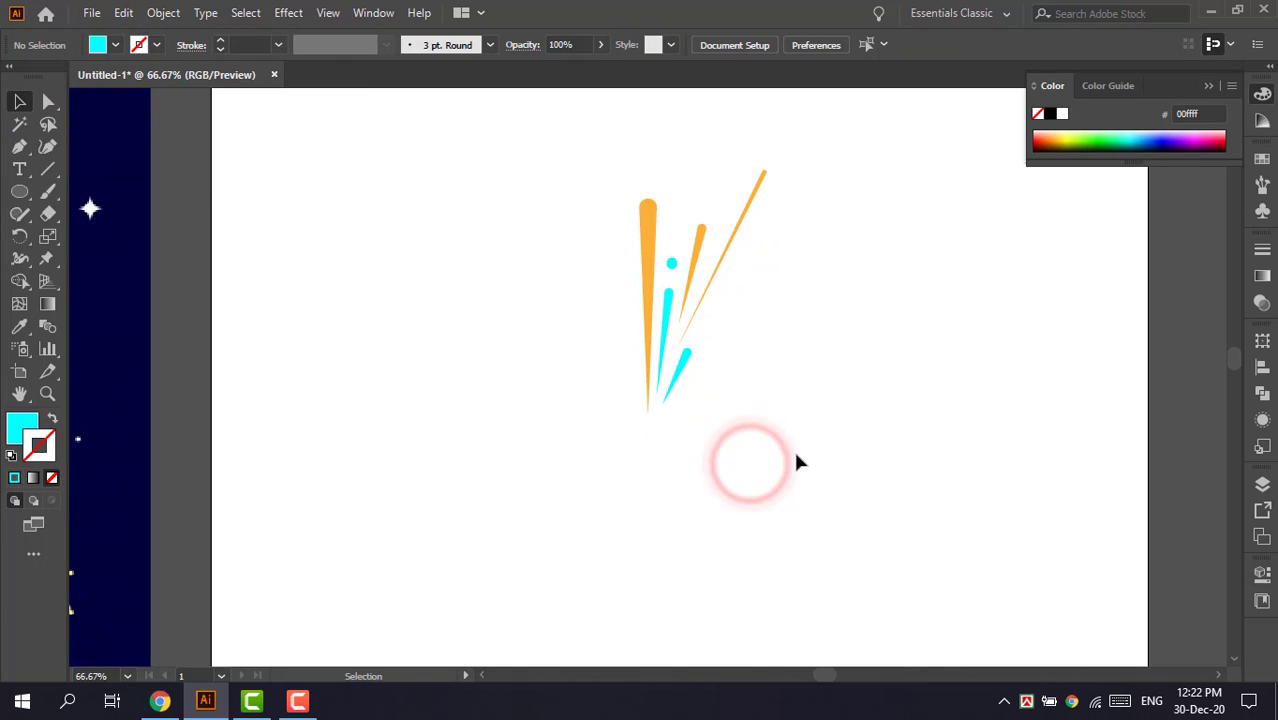
# - Draw a rectangle covering the entire white artboard beside the reference collection
pyautogui.scroll(2, 616, 379)
pyautogui.moveTo(578, 228); pyautogui.dragTo(922, 540)
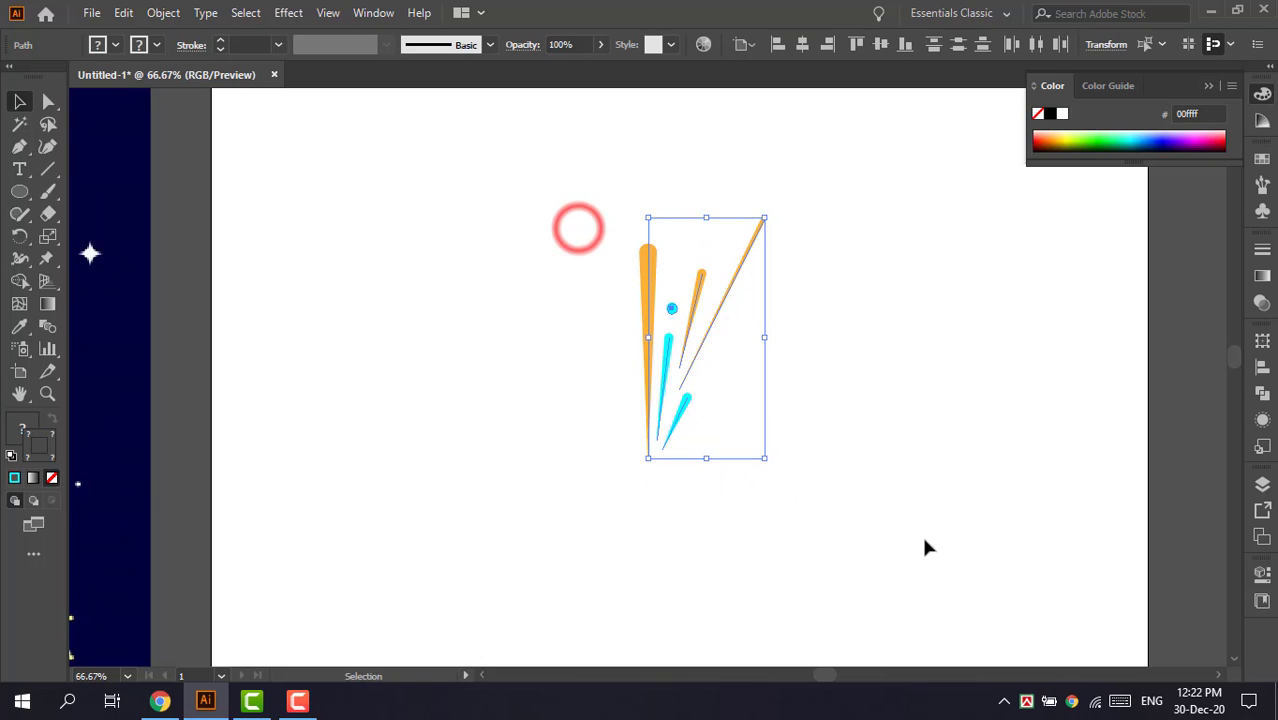
pyautogui.click(915, 420)
pyautogui.hotkey('ctrl', '-')
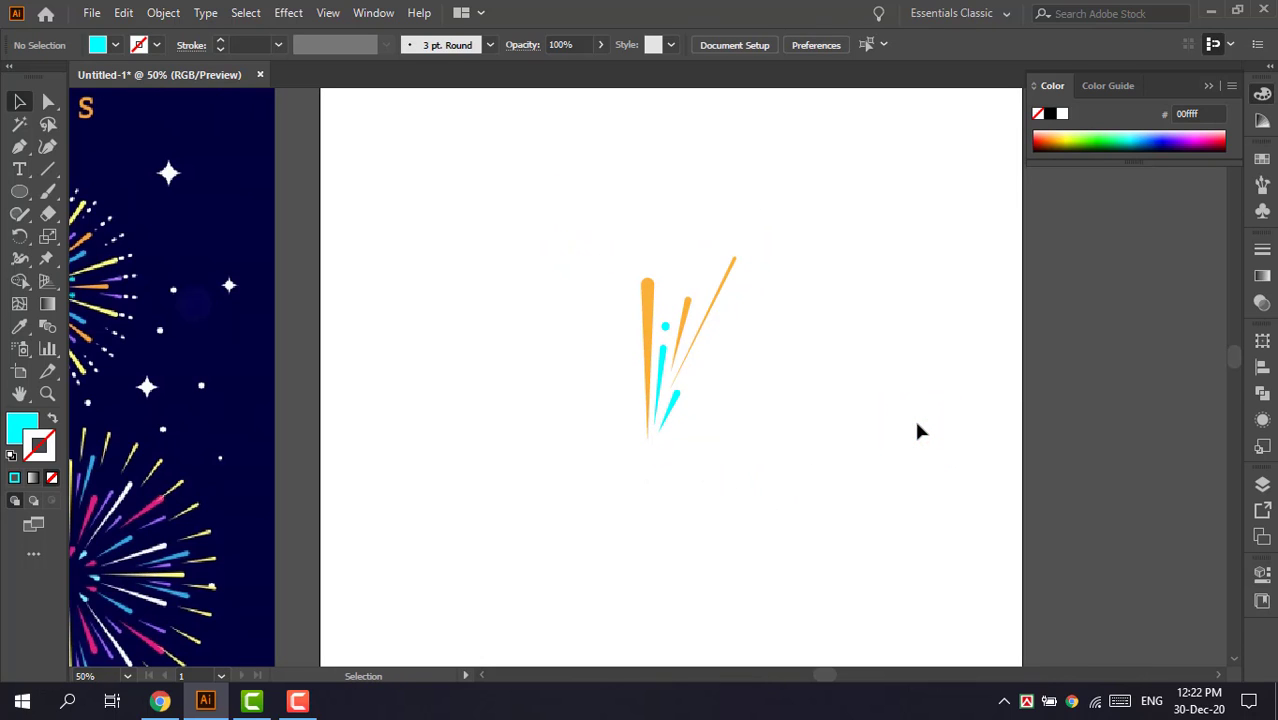
pyautogui.scroll(-1, 914, 425)
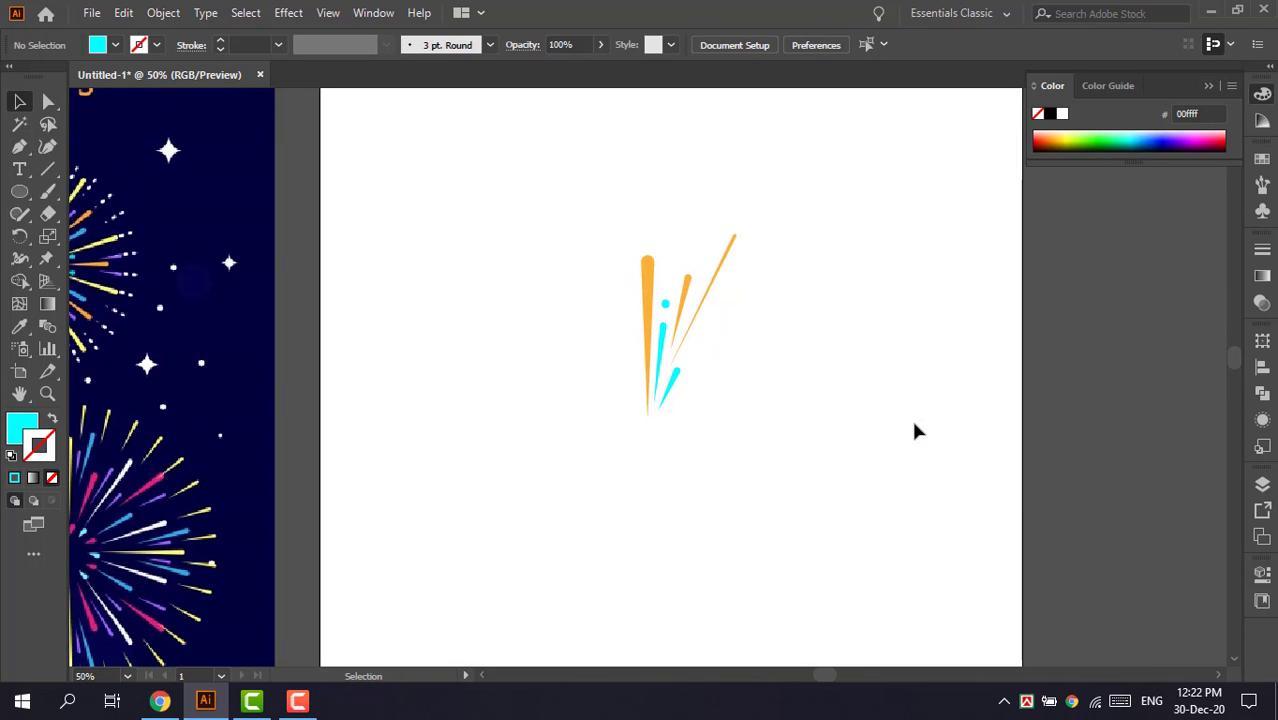
pyautogui.hotkey('ctrl', '-')
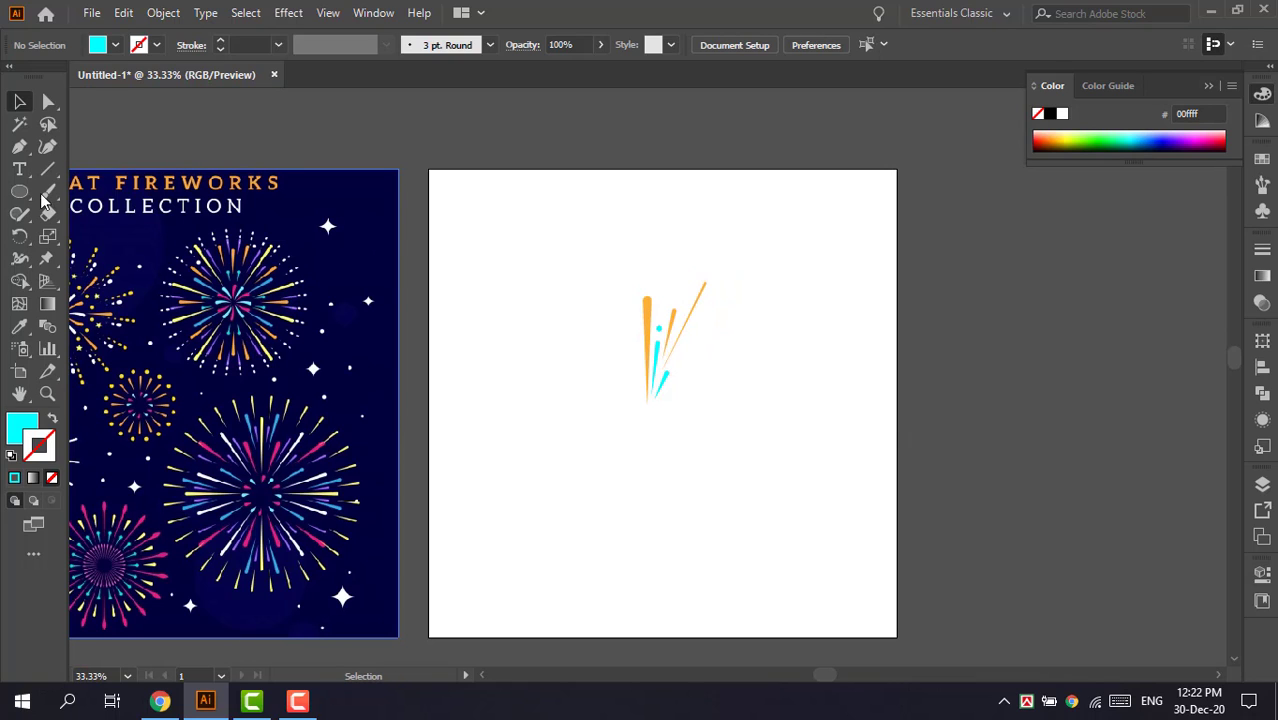
pyautogui.moveTo(13, 193); pyautogui.dragTo(106, 193)
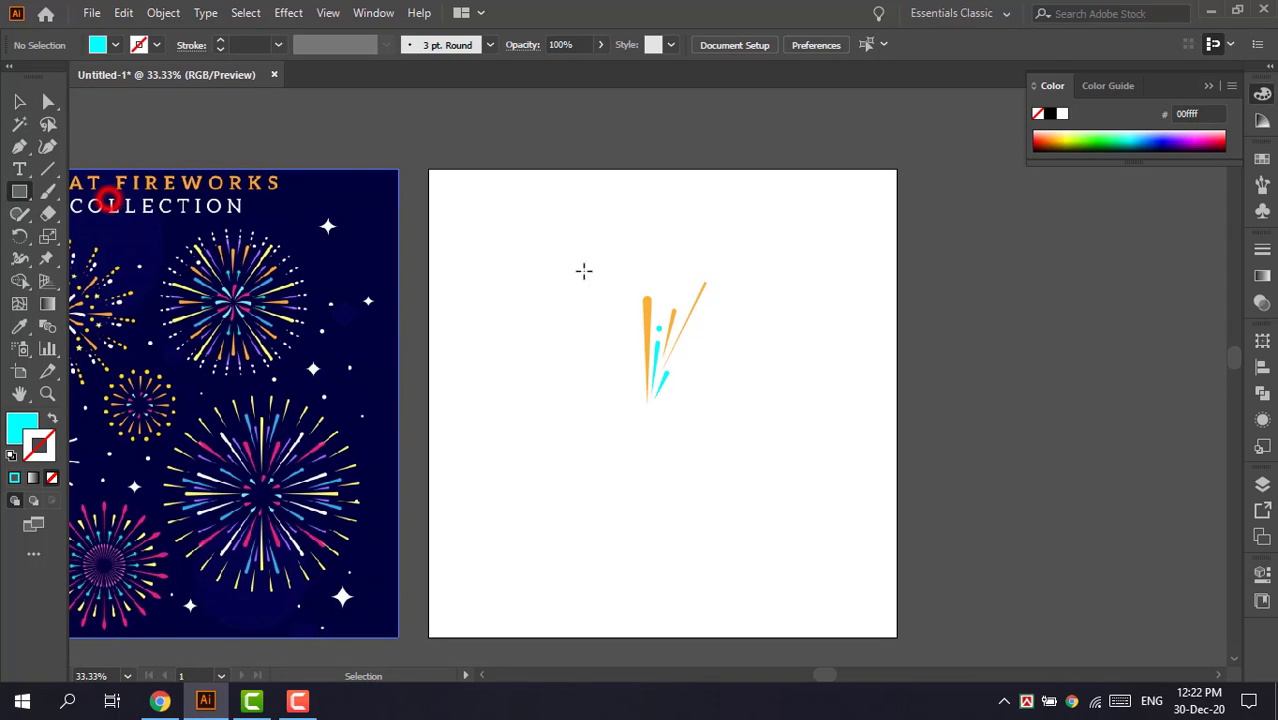
pyautogui.moveTo(430, 170); pyautogui.dragTo(896, 635)
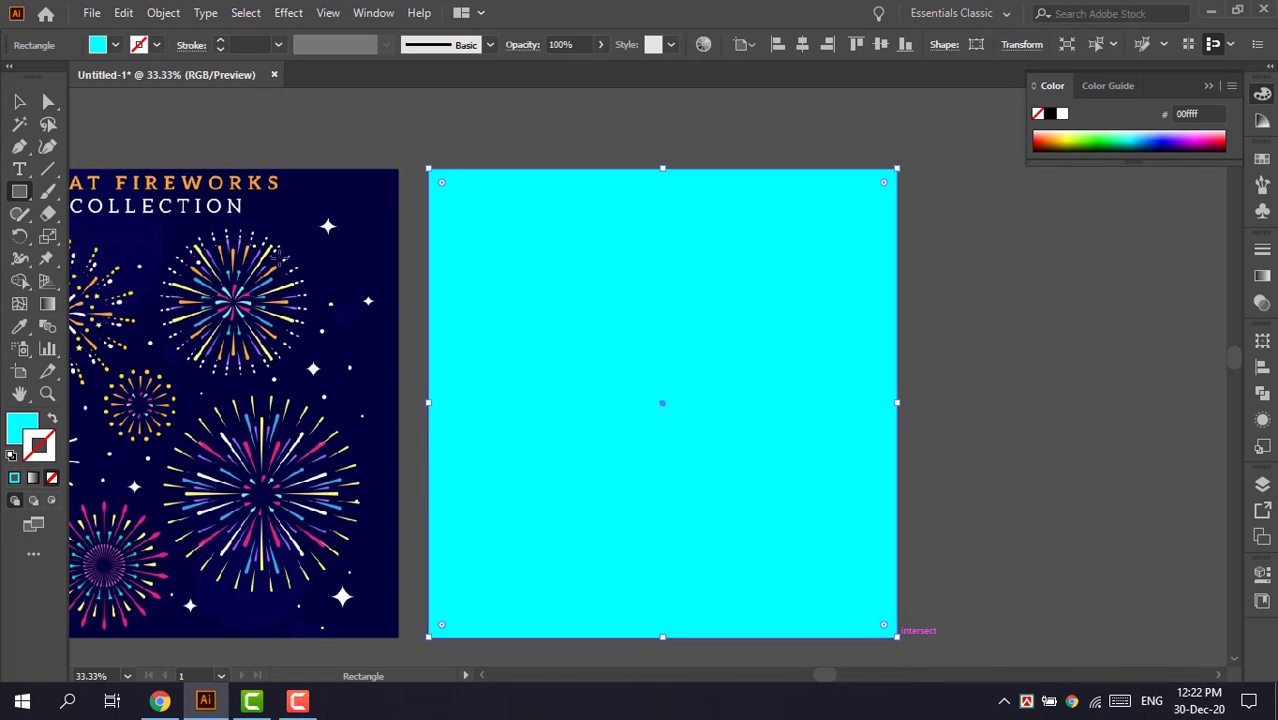
# - Fill the artboard-sized rectangle with the very dark navy color 010028
pyautogui.click(19, 101)
pyautogui.click(119, 46)
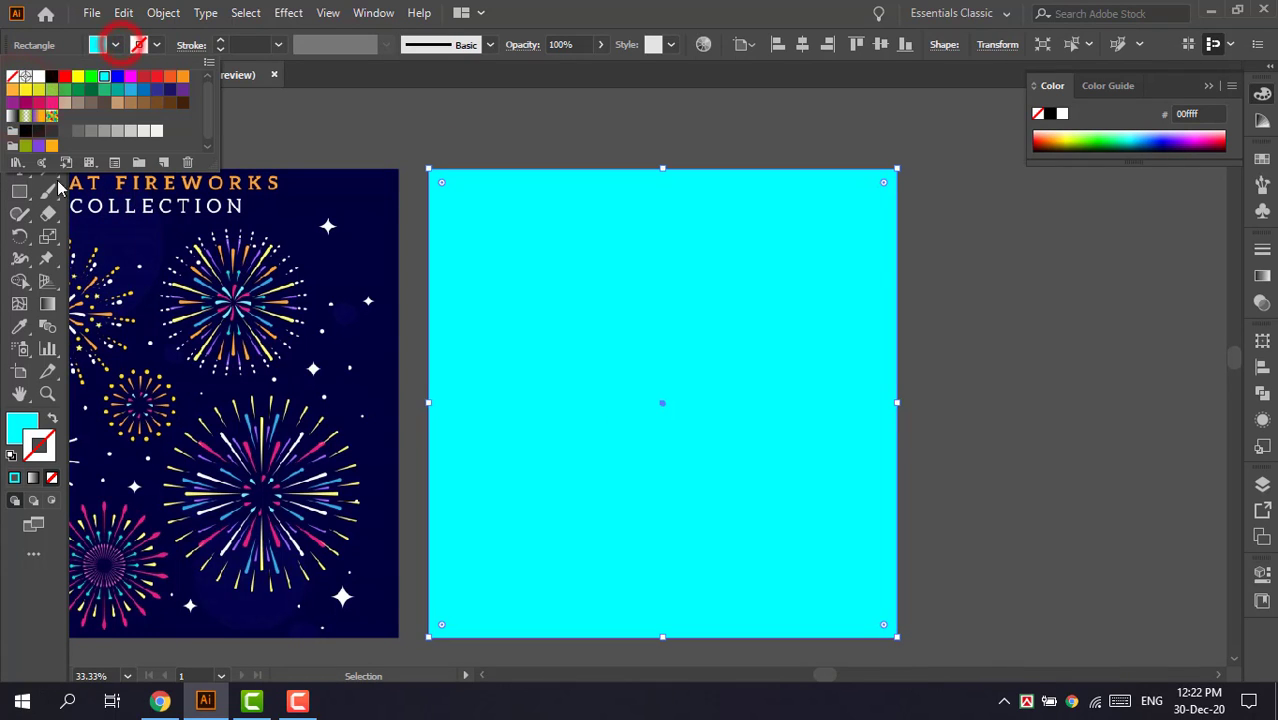
pyautogui.click(52, 131)
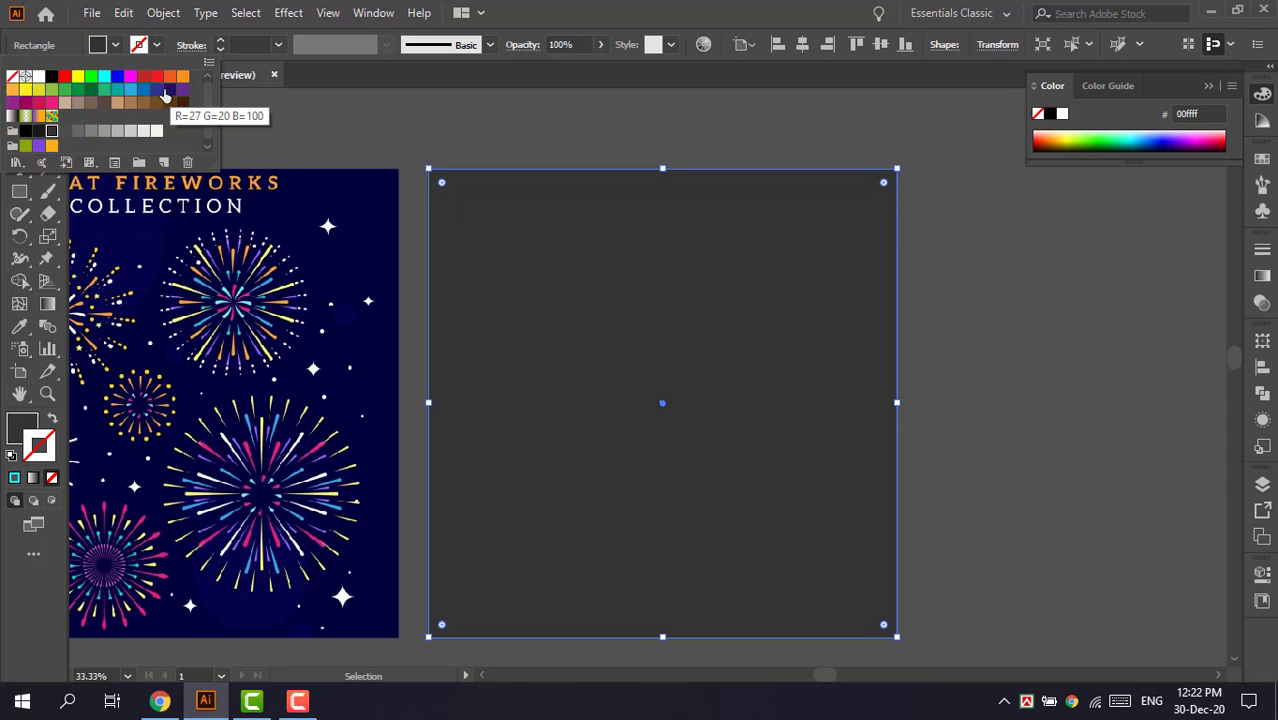
pyautogui.click(167, 88)
pyautogui.click(685, 4)
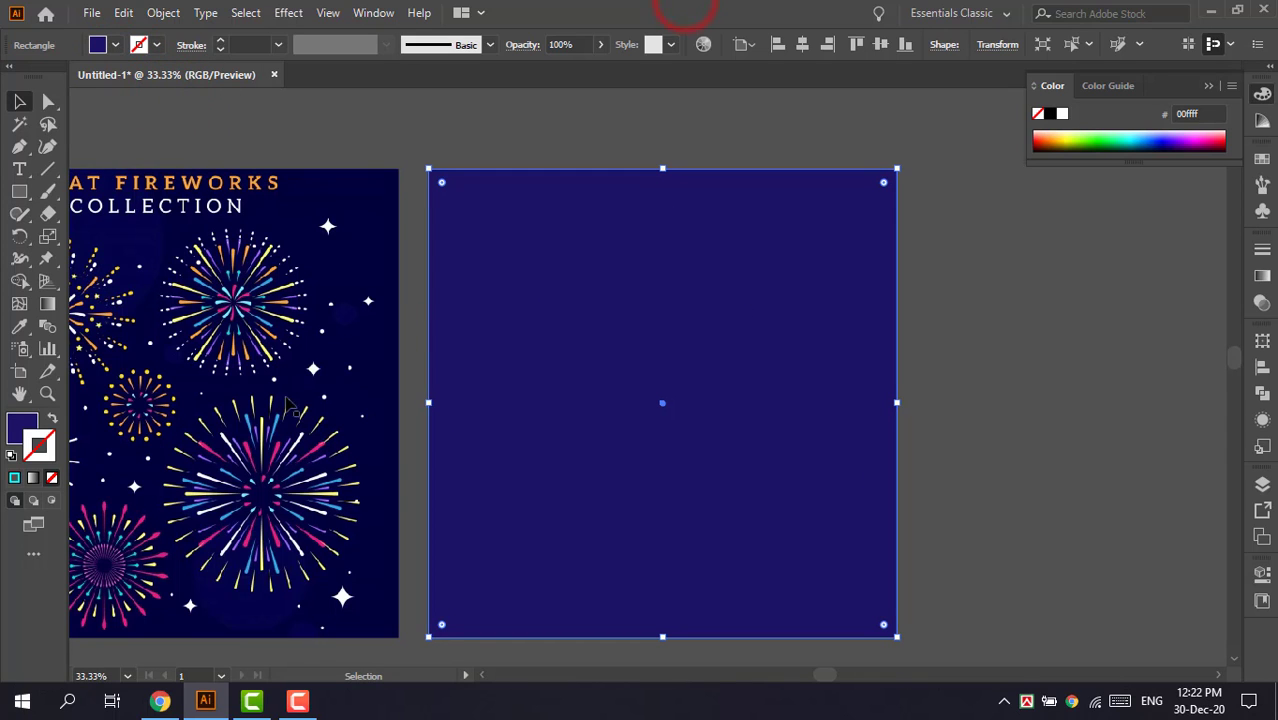
pyautogui.doubleClick(22, 427)
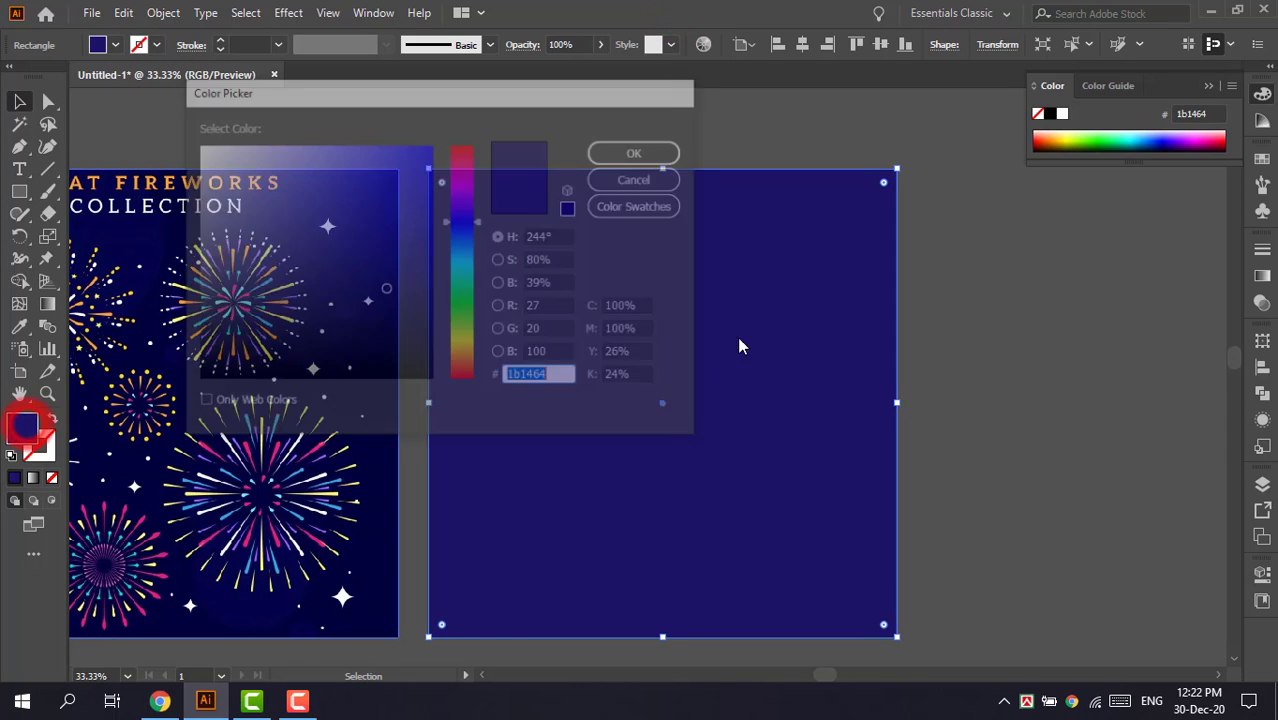
pyautogui.moveTo(416, 313); pyautogui.dragTo(434, 345)
pyautogui.click(641, 160)
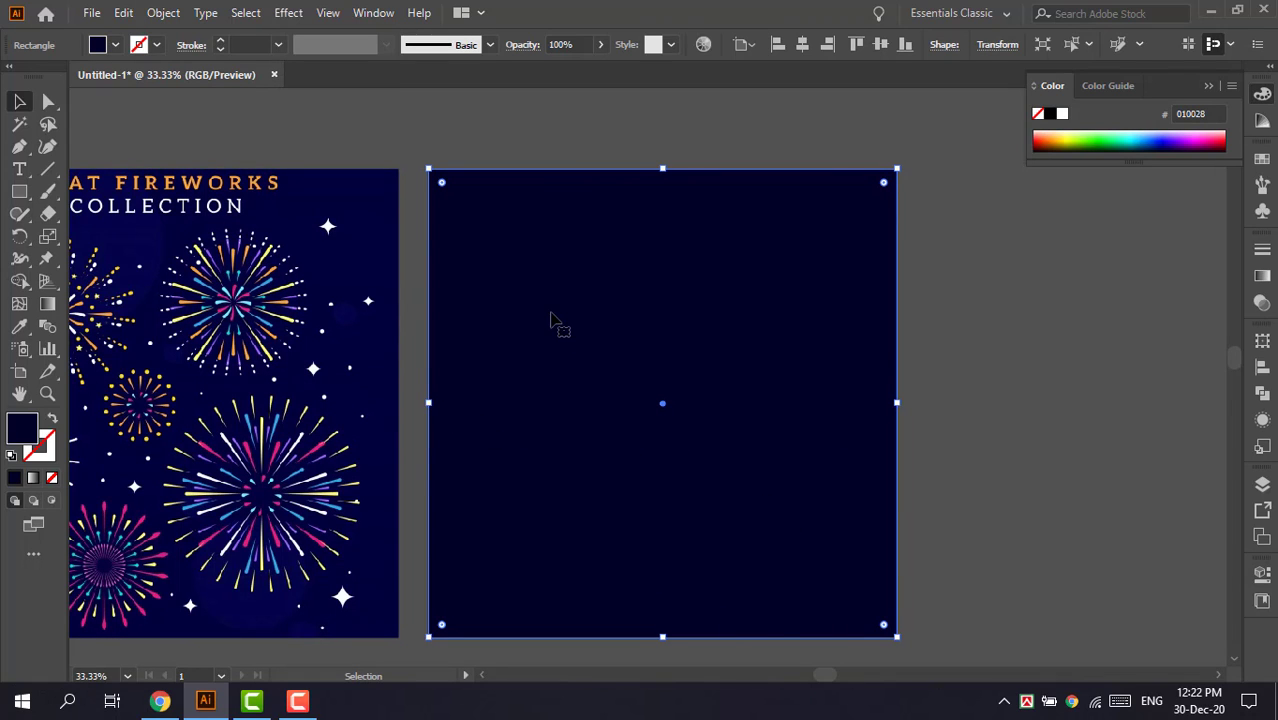
# - Send the dark navy rectangle to the back, behind the spikes, and lock it
pyautogui.rightClick(545, 377)
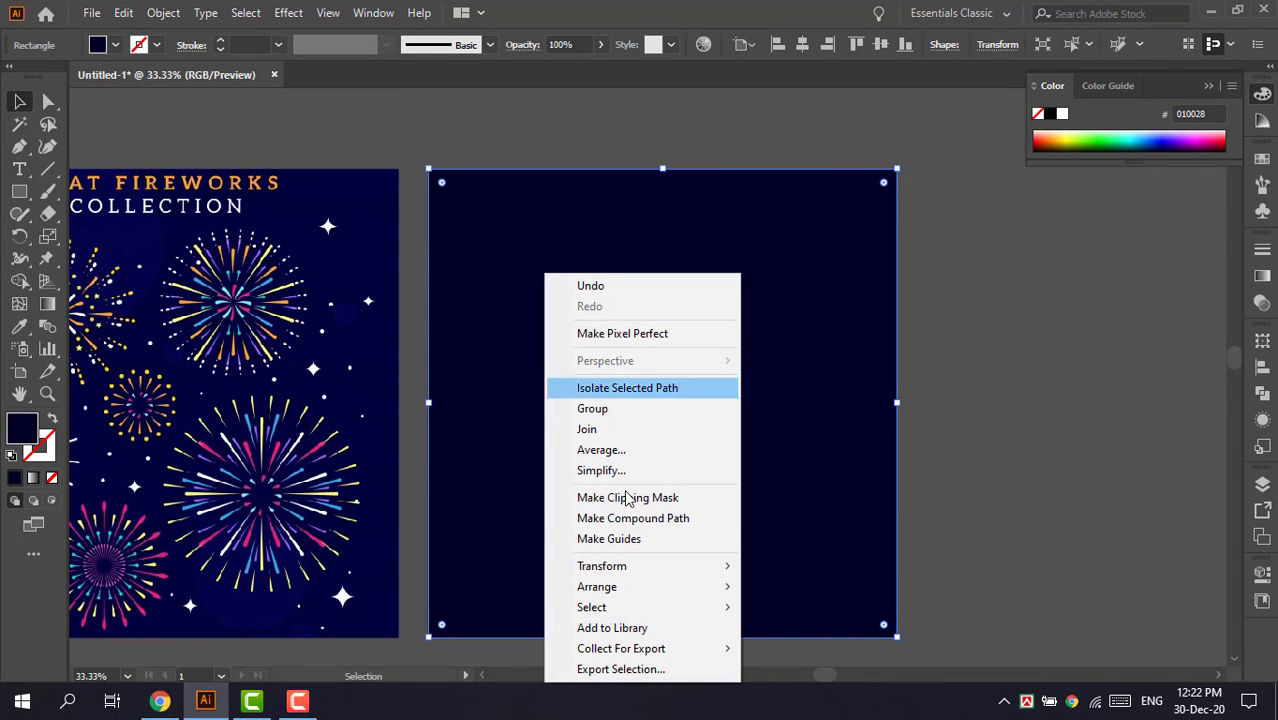
pyautogui.moveTo(725, 587)
pyautogui.click(800, 649)
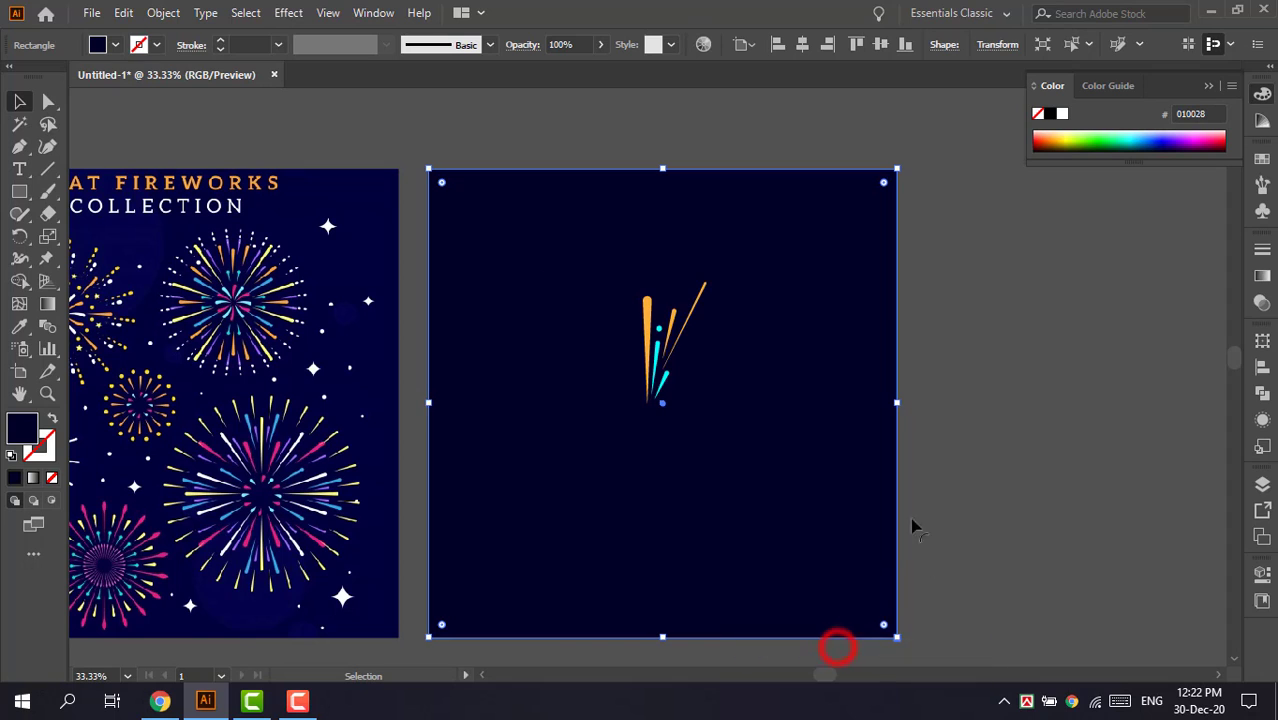
pyautogui.click(165, 13)
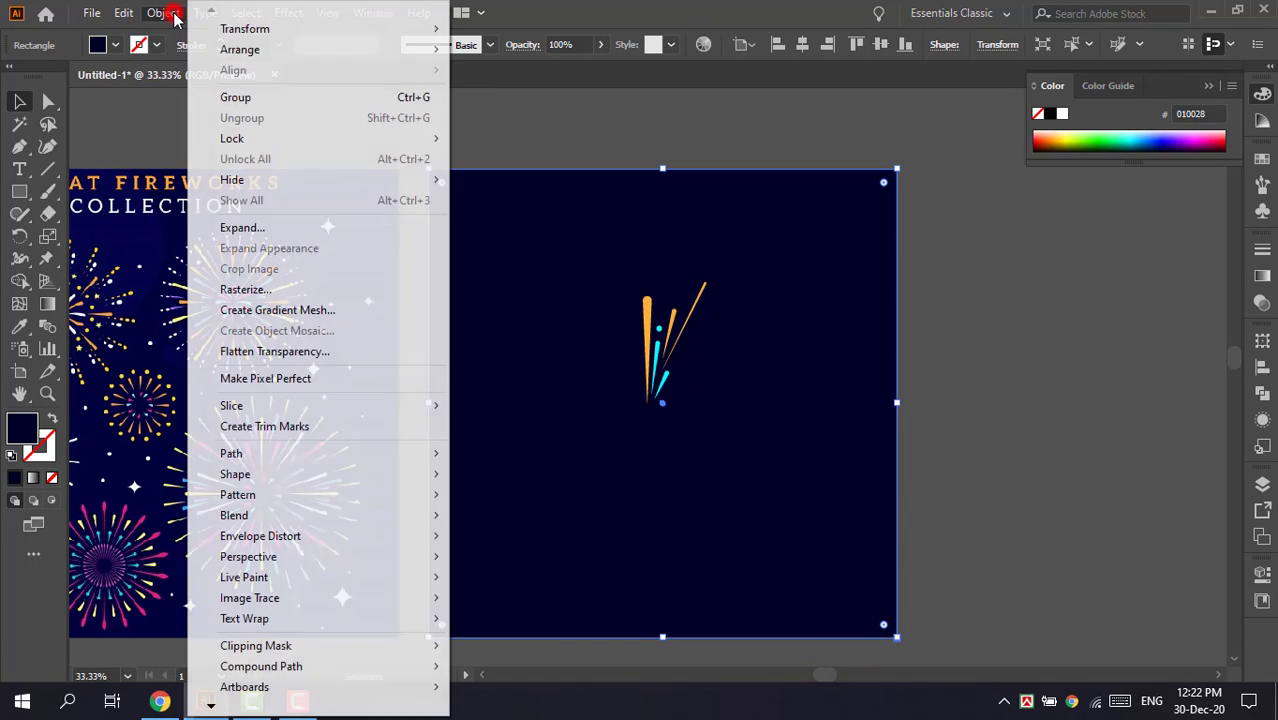
pyautogui.moveTo(272, 142)
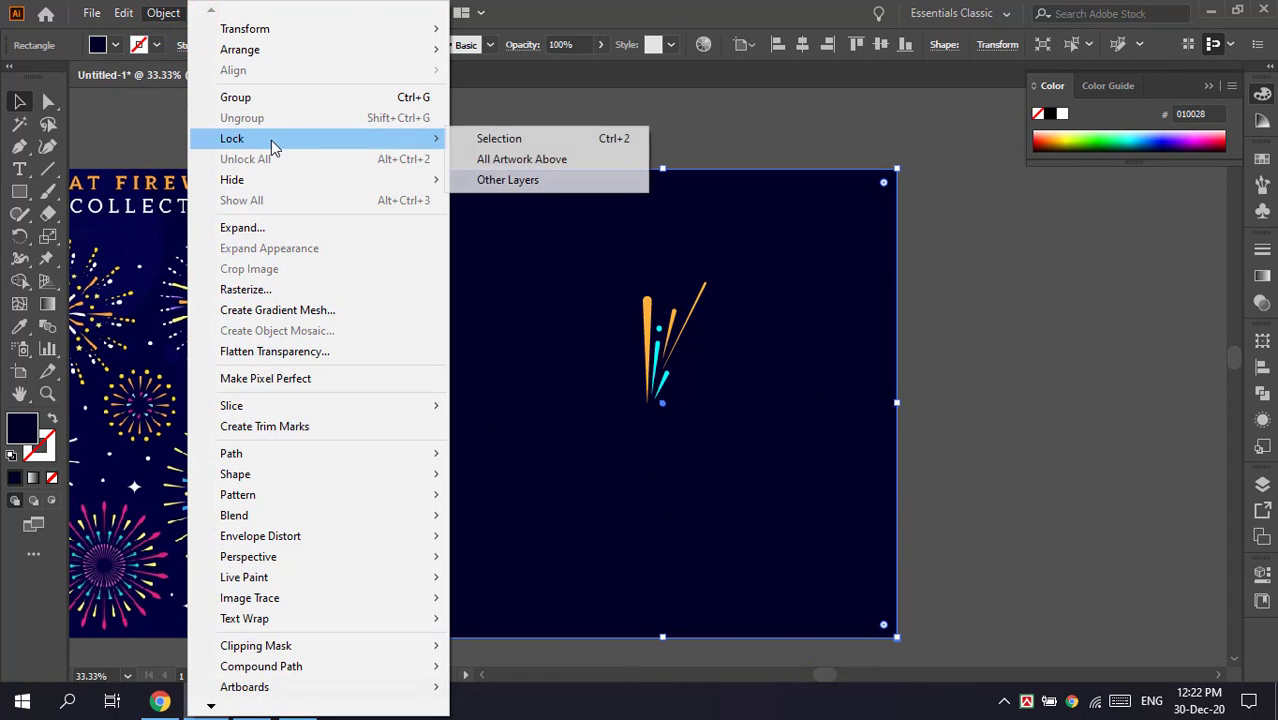
pyautogui.click(636, 142)
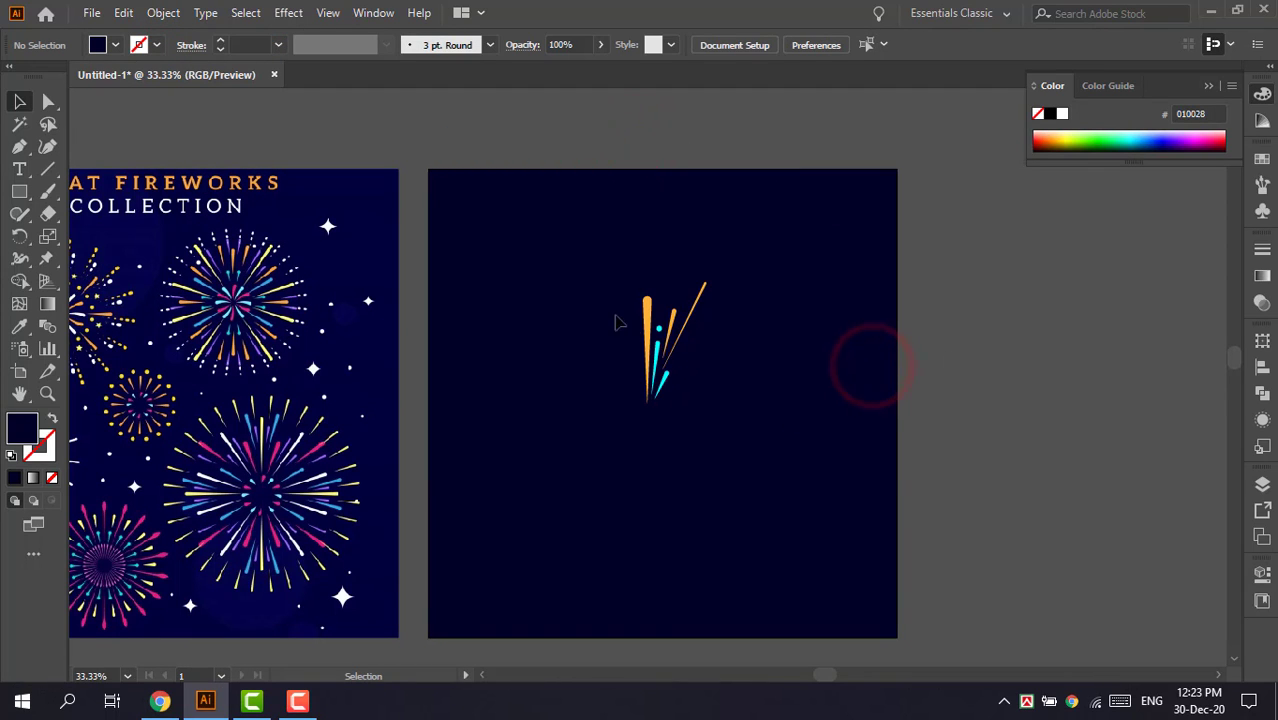
pyautogui.click(852, 358)
# - Shift the spikes and dot slightly up and to the left on the artboard and group them together
pyautogui.moveTo(548, 254); pyautogui.dragTo(833, 485)
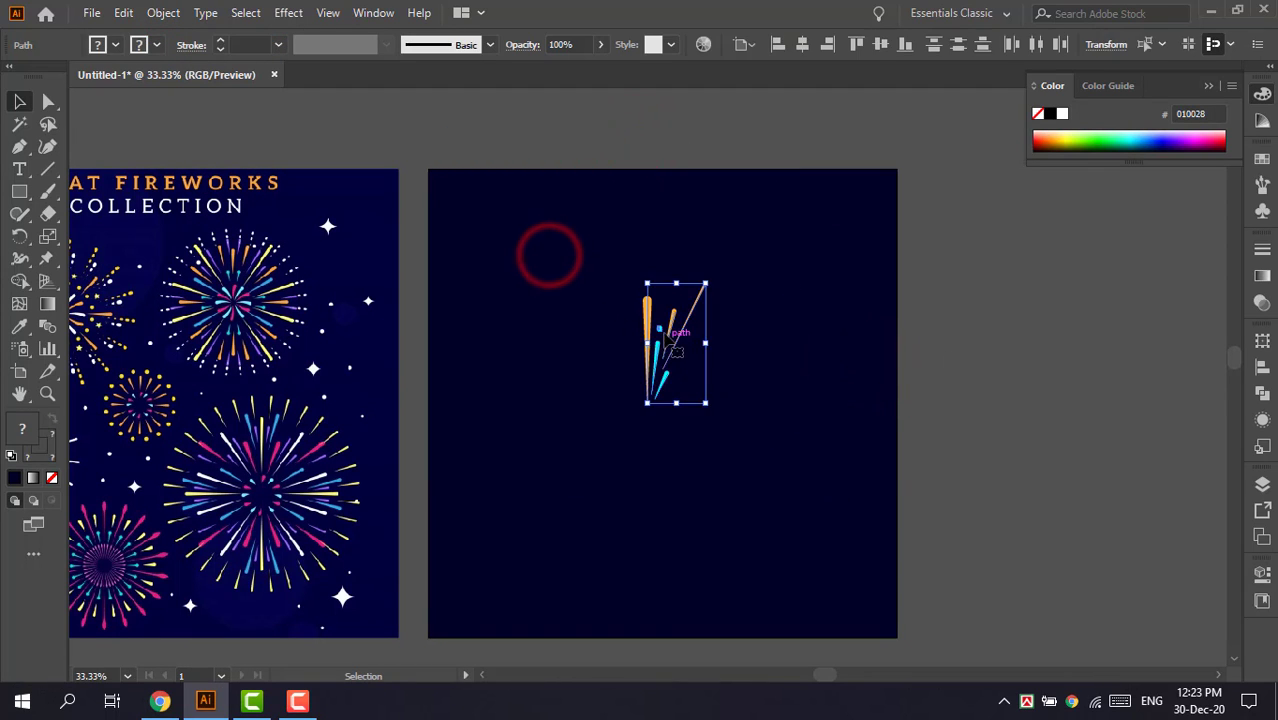
pyautogui.moveTo(671, 334); pyautogui.dragTo(650, 318)
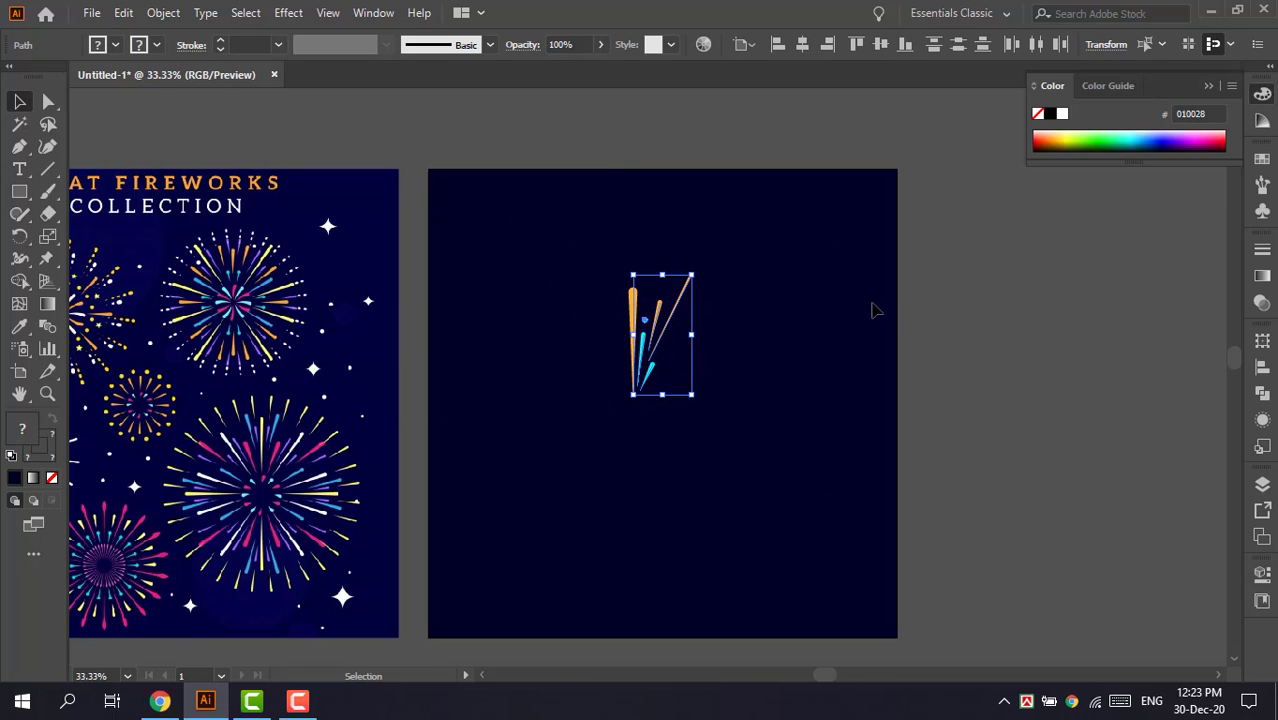
pyautogui.hotkey('ctrl', '=')
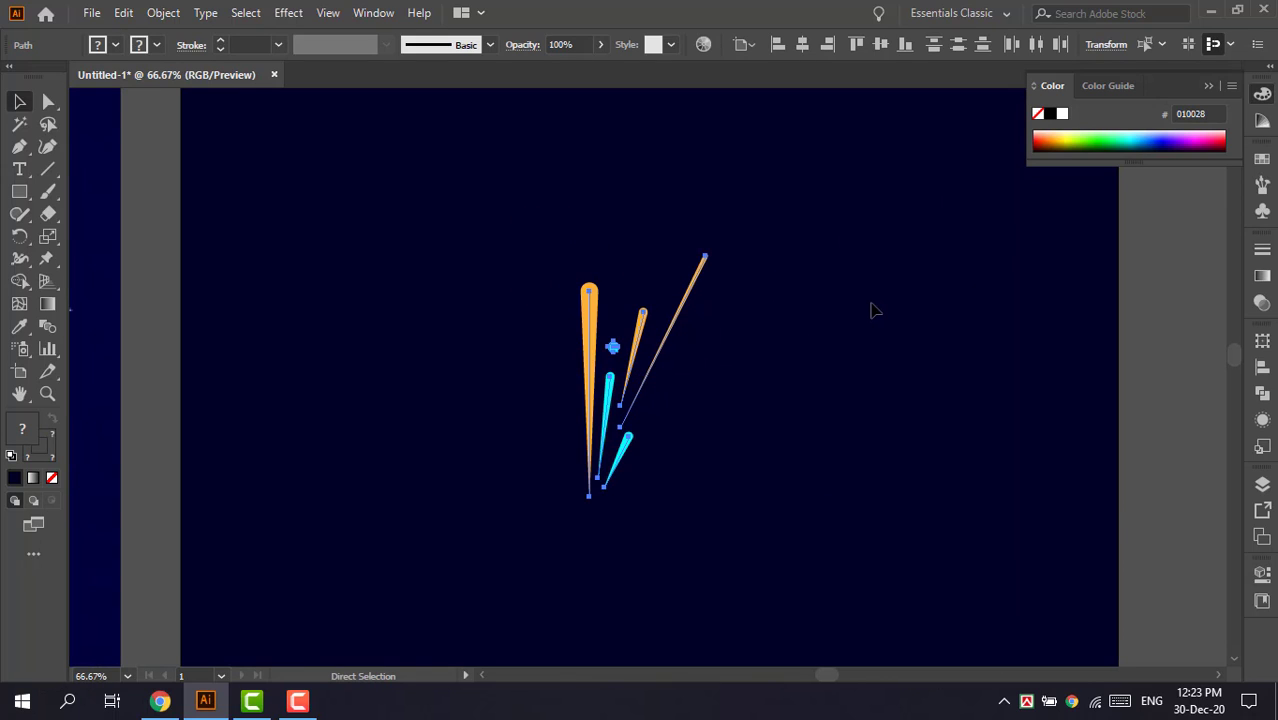
pyautogui.click(805, 320)
pyautogui.moveTo(519, 245); pyautogui.dragTo(756, 534)
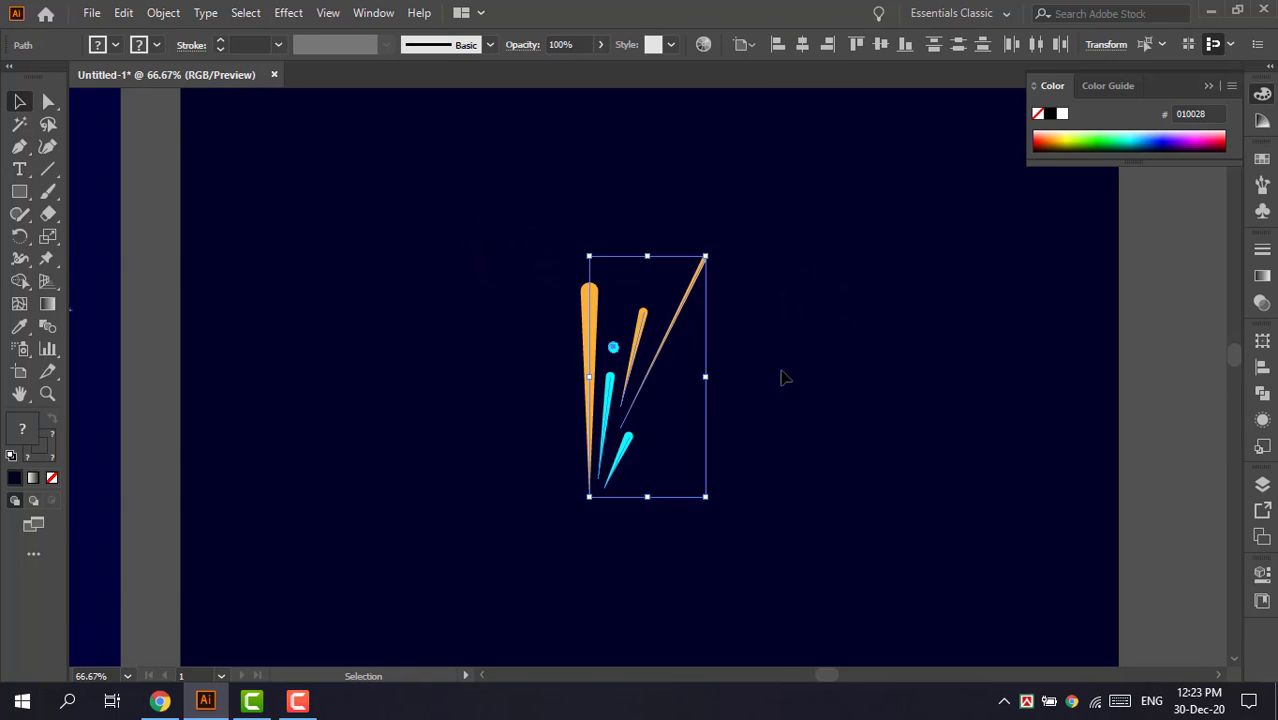
pyautogui.click(776, 323)
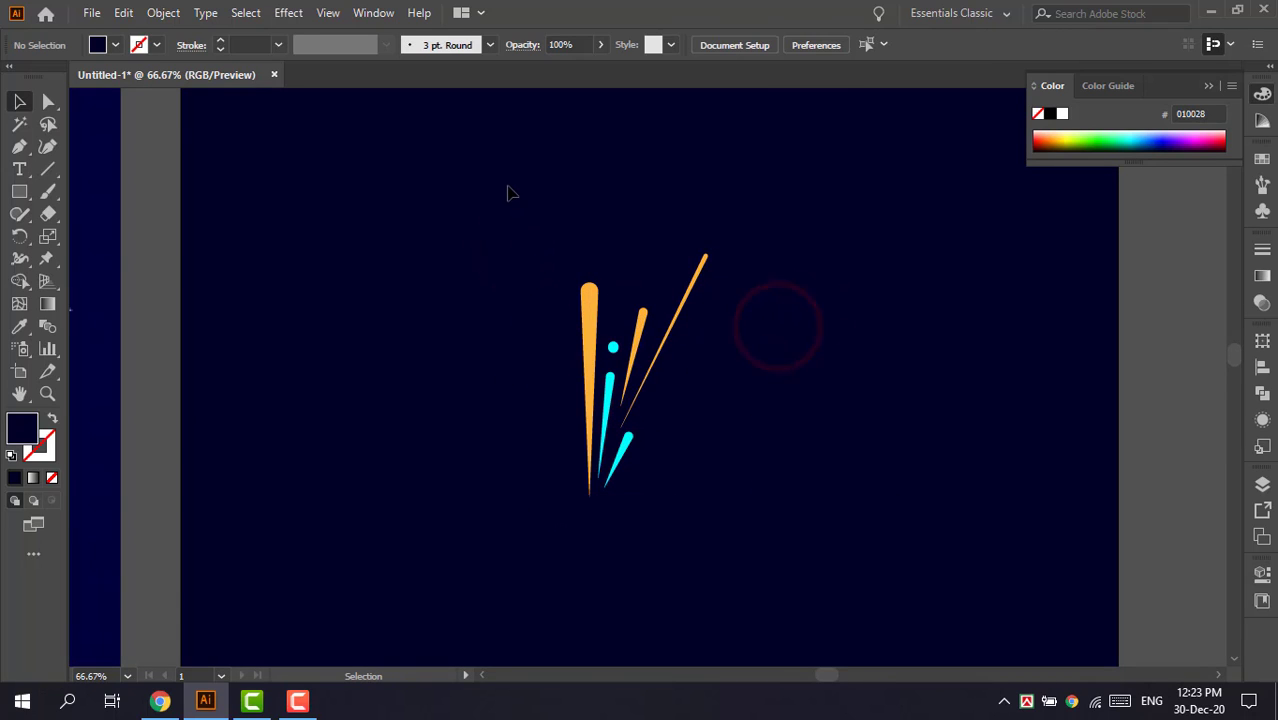
pyautogui.moveTo(508, 186); pyautogui.dragTo(745, 561)
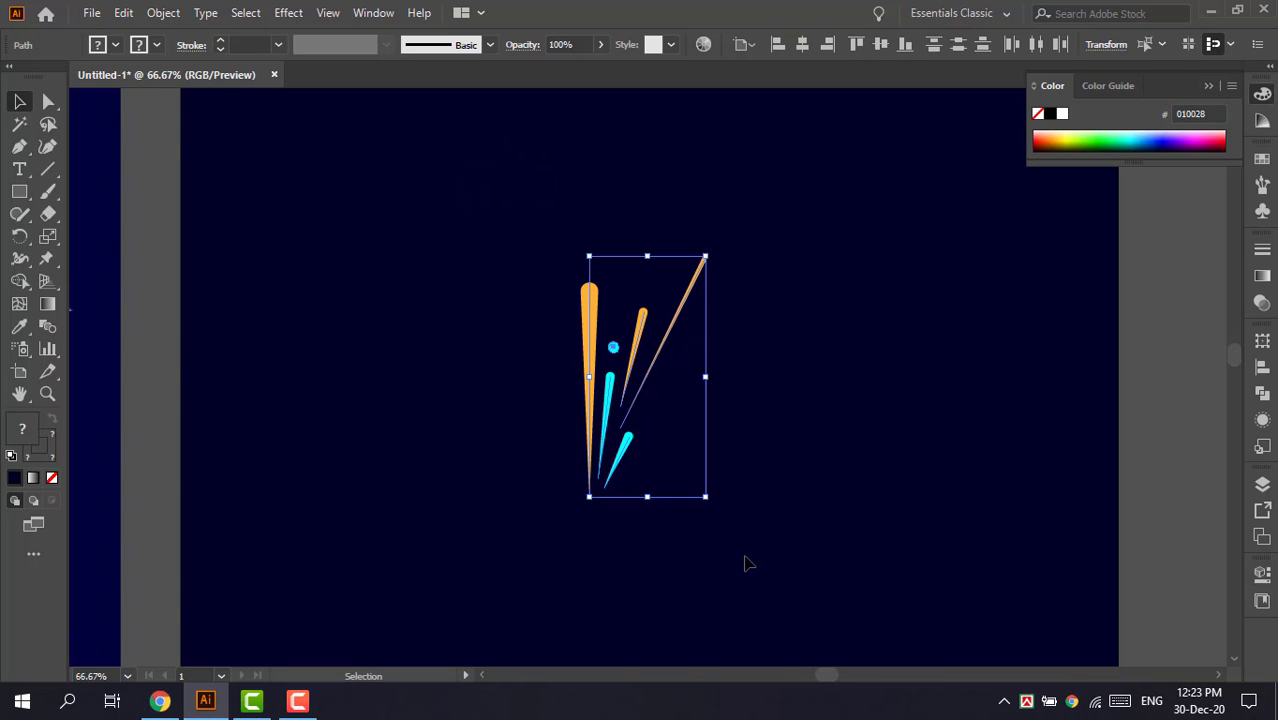
pyautogui.rightClick(595, 360)
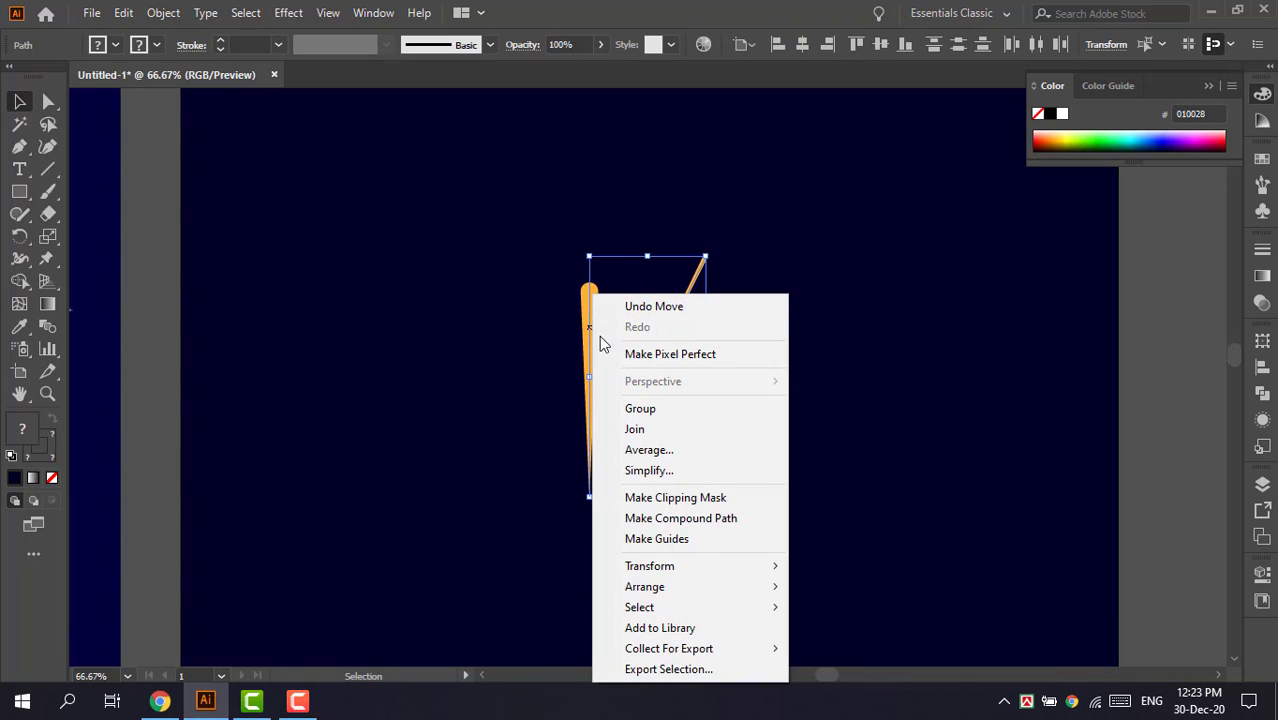
pyautogui.click(633, 407)
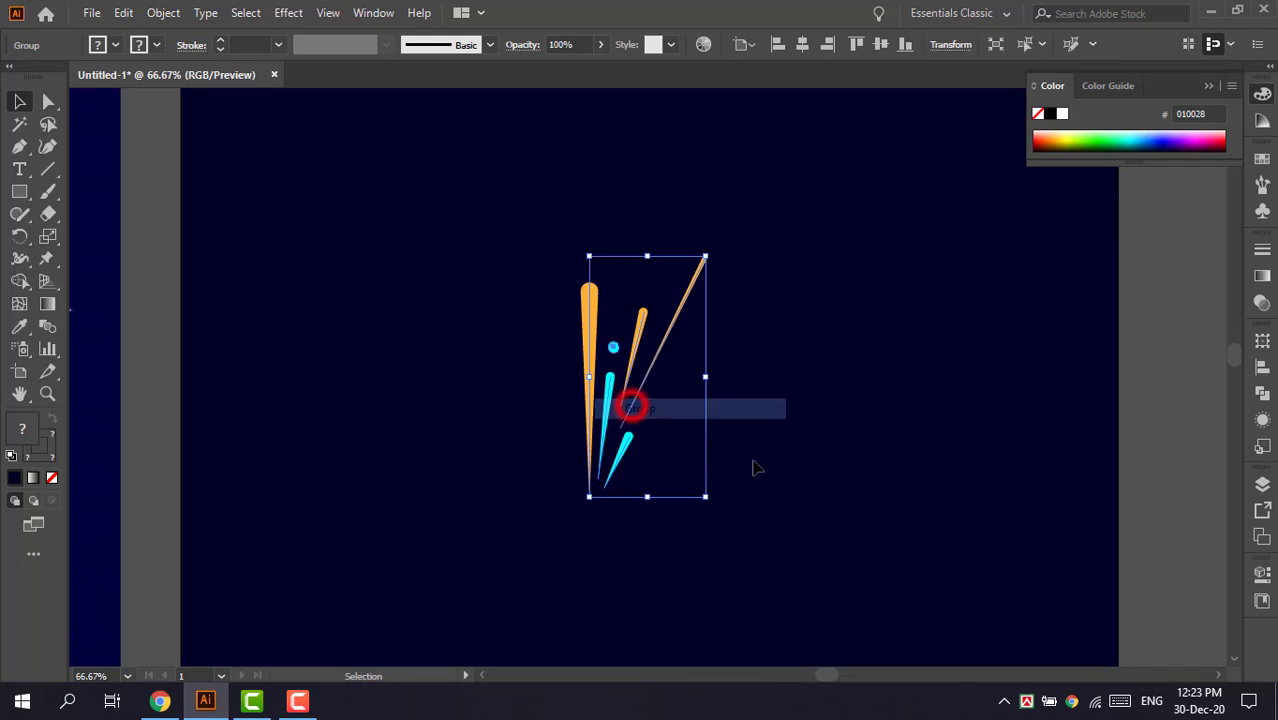
# - Start a Transform effect on the spike group with its lower-left corner as reference point and live preview enabled
pyautogui.click(287, 13)
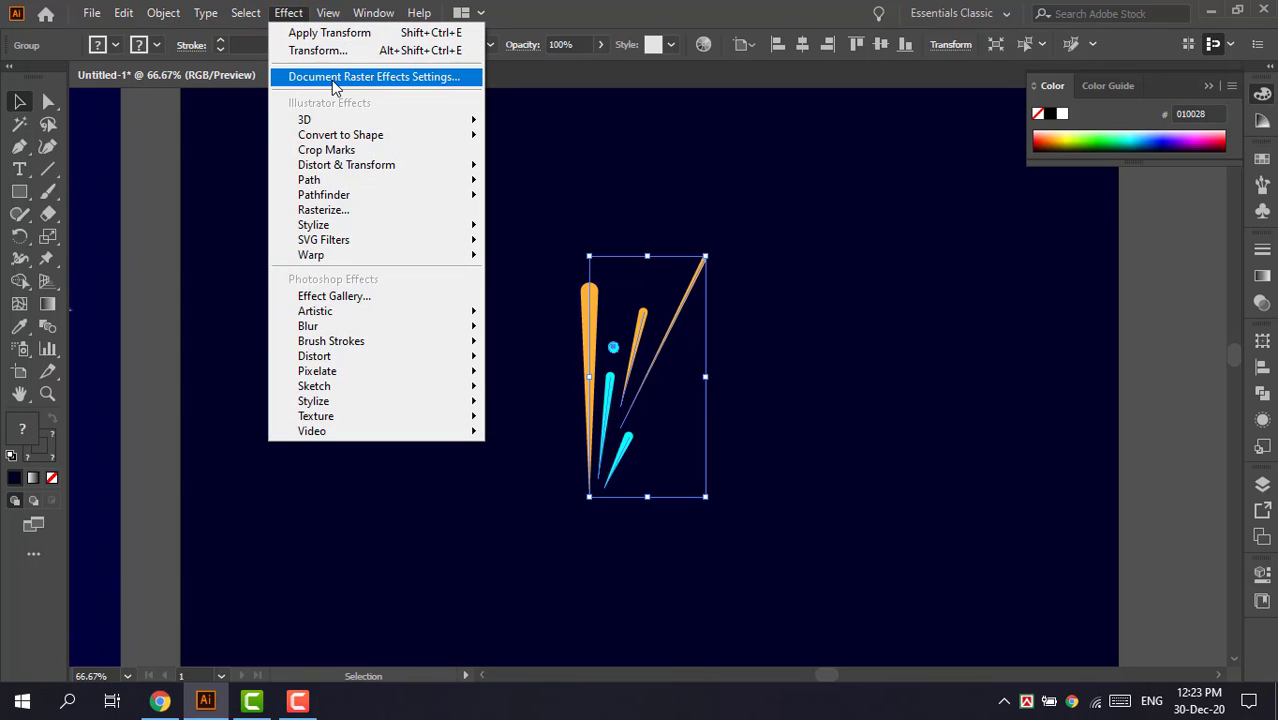
pyautogui.moveTo(403, 167)
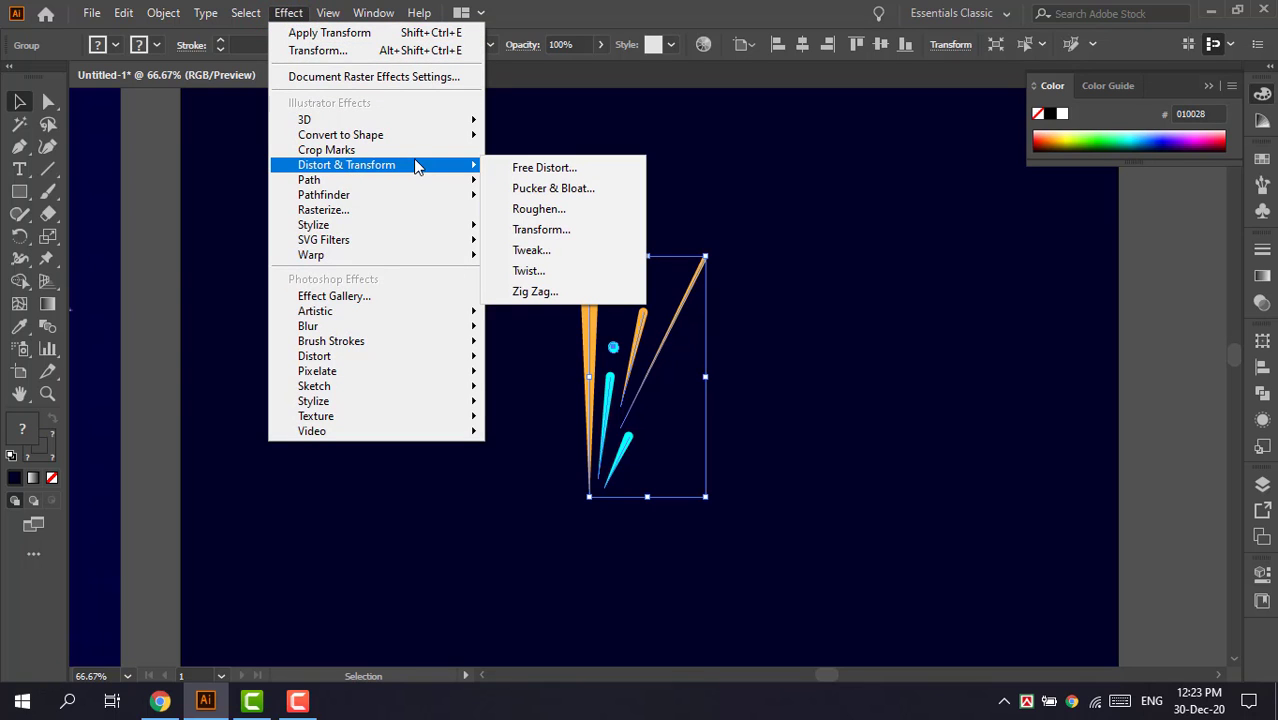
pyautogui.click(543, 230)
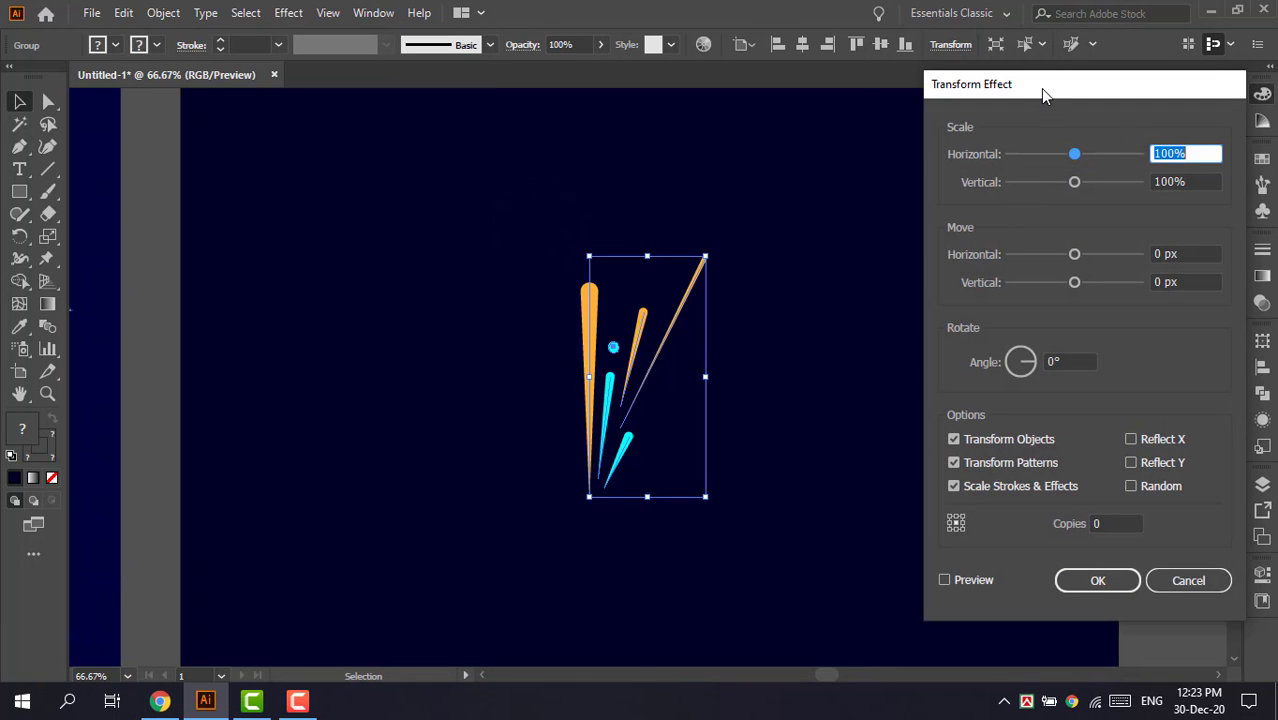
pyautogui.moveTo(1040, 88); pyautogui.dragTo(949, 72)
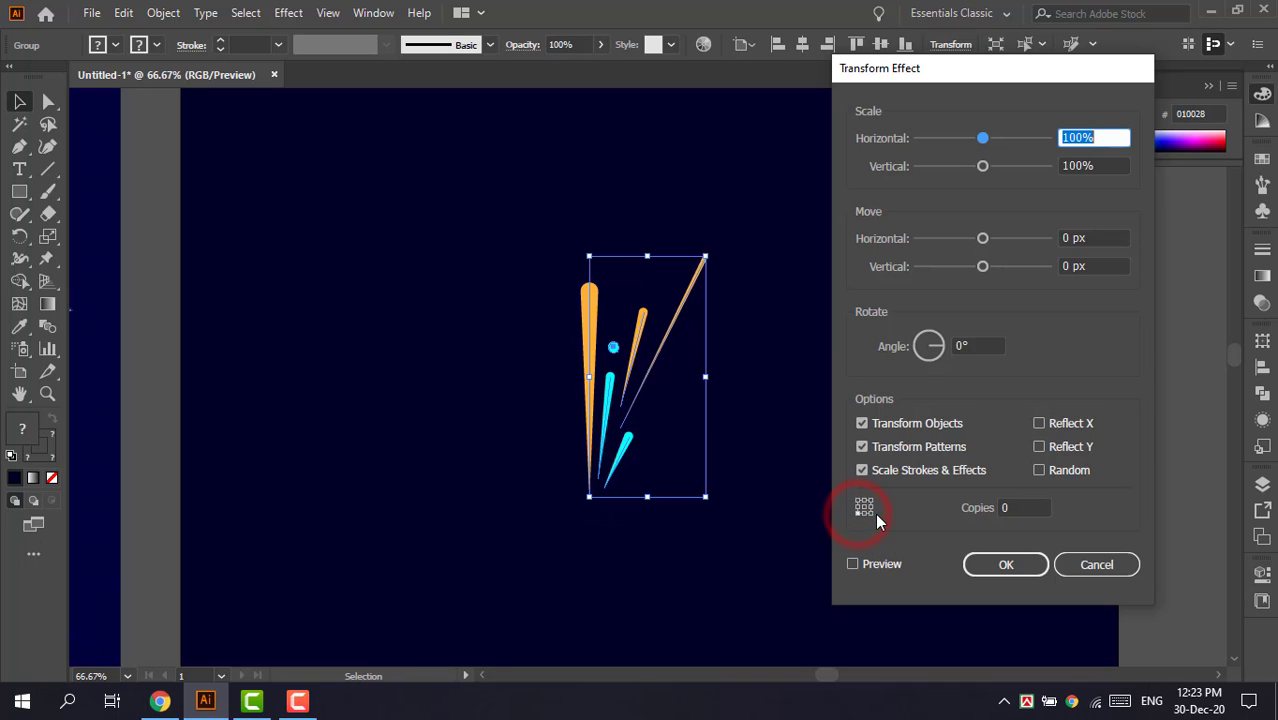
pyautogui.click(855, 563)
# - Raise the Transform effect's rotation angle for the spike group to 52°
pyautogui.click(982, 346)
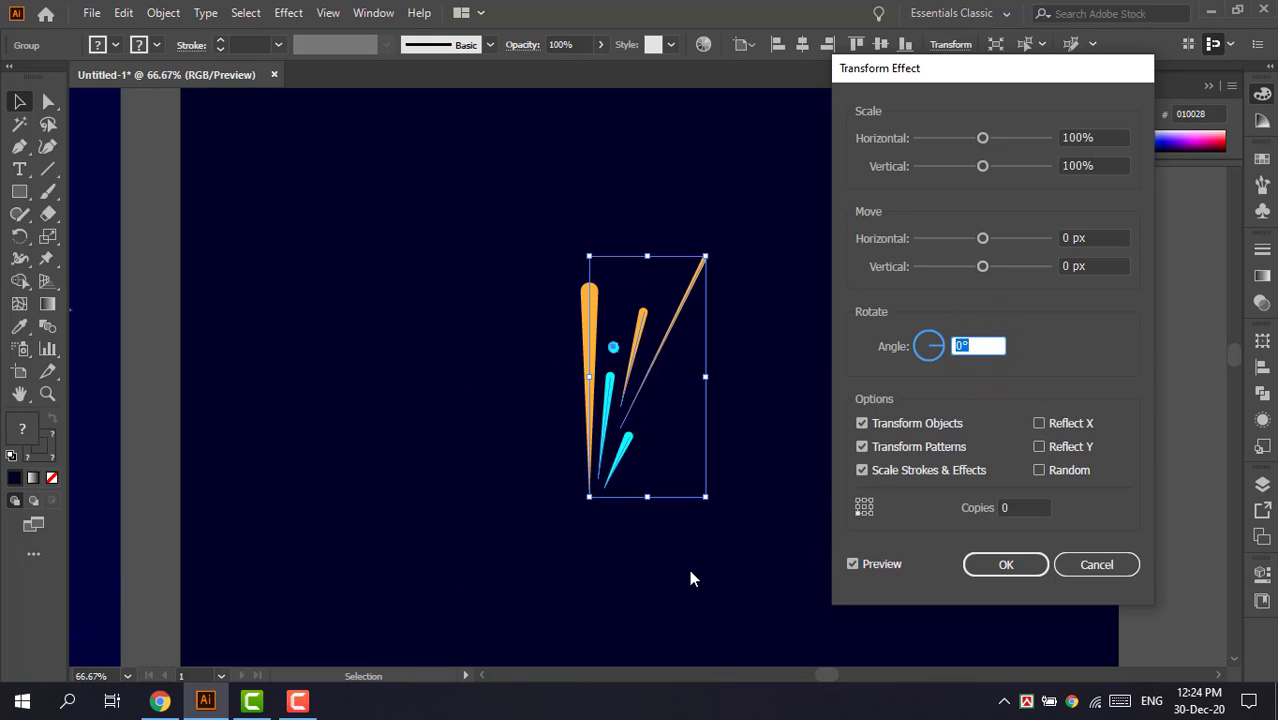
pyautogui.click(979, 347)
pyautogui.write('4')
pyautogui.press('Tab')
pyautogui.press('Up')
pyautogui.press('Up')
pyautogui.press('Up')
pyautogui.press('Up')
pyautogui.press('Up')
pyautogui.press('Up')
pyautogui.press('Up')
pyautogui.press('Up')
pyautogui.press('Up')
pyautogui.press('Up')
pyautogui.press('Up')
pyautogui.press('Up')
pyautogui.press('Up')
pyautogui.press('Up')
pyautogui.press('Up')
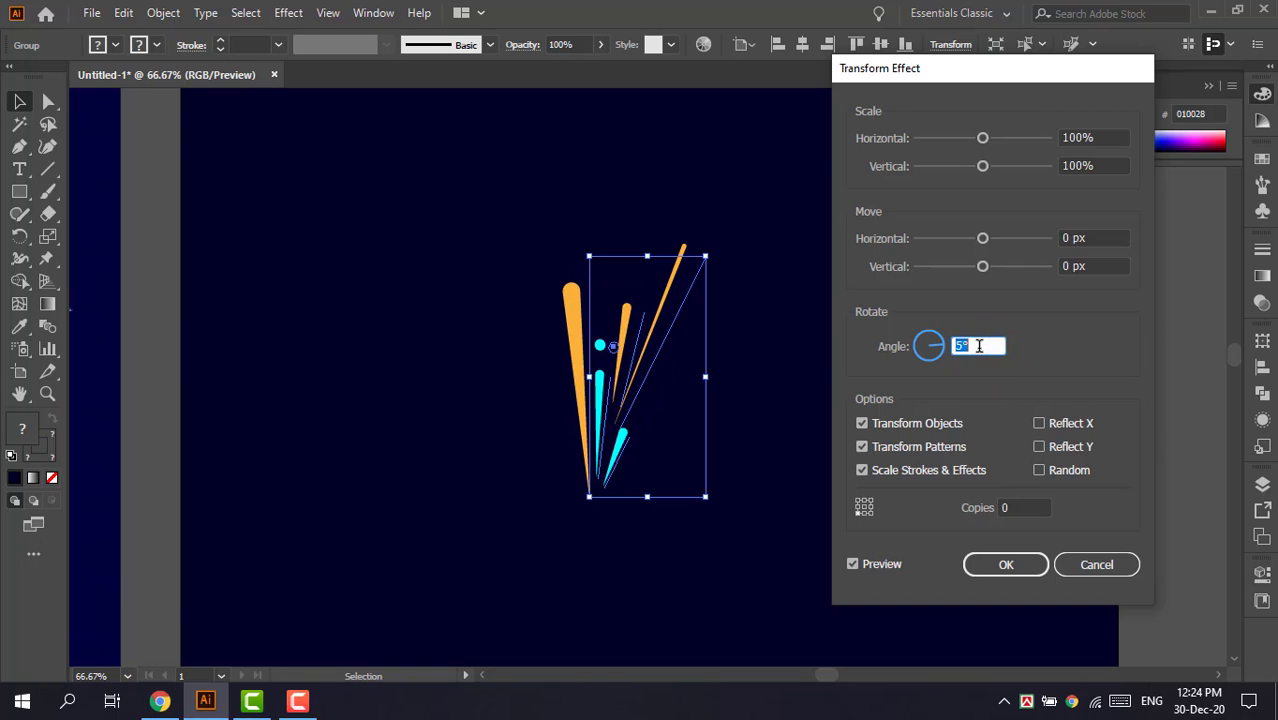
pyautogui.press('Up')
pyautogui.press('Up')
pyautogui.press('Up')
pyautogui.press('Up')
pyautogui.press('Up')
pyautogui.press('Up')
pyautogui.press('Up')
pyautogui.press('Up')
pyautogui.press('Up')
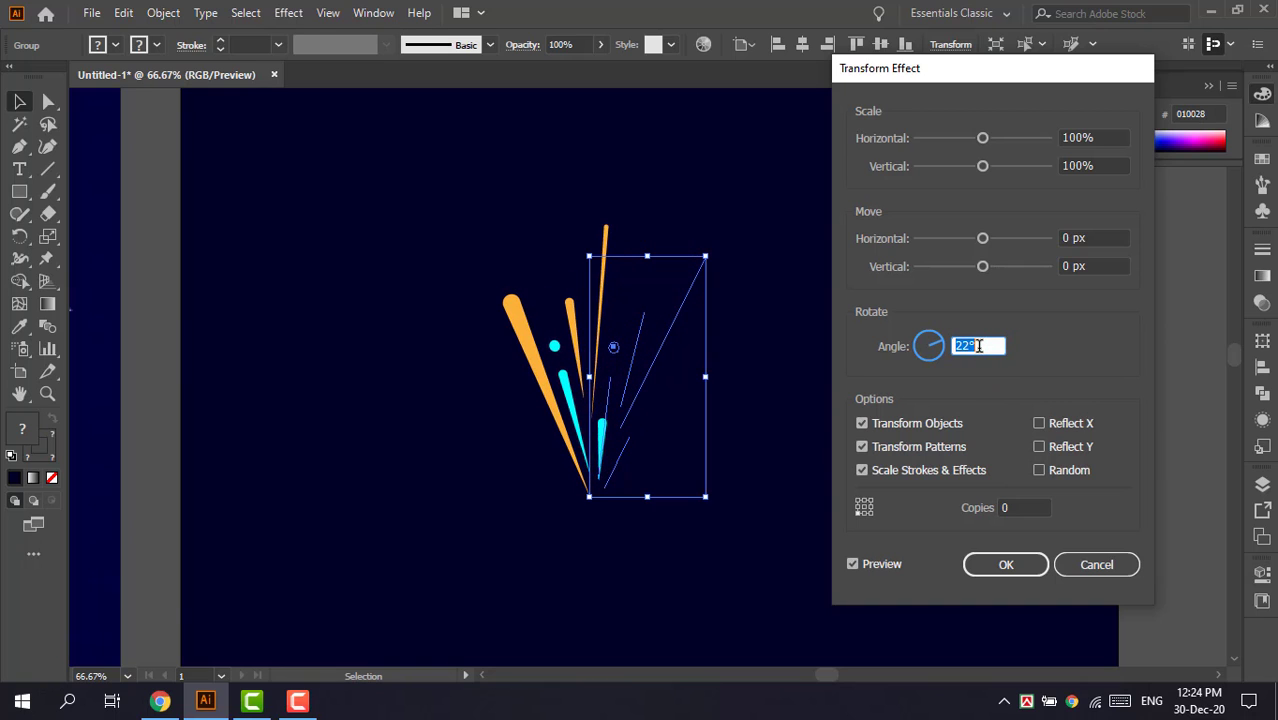
pyautogui.press('Up')
pyautogui.press('Up')
pyautogui.press('Up')
pyautogui.press('Up')
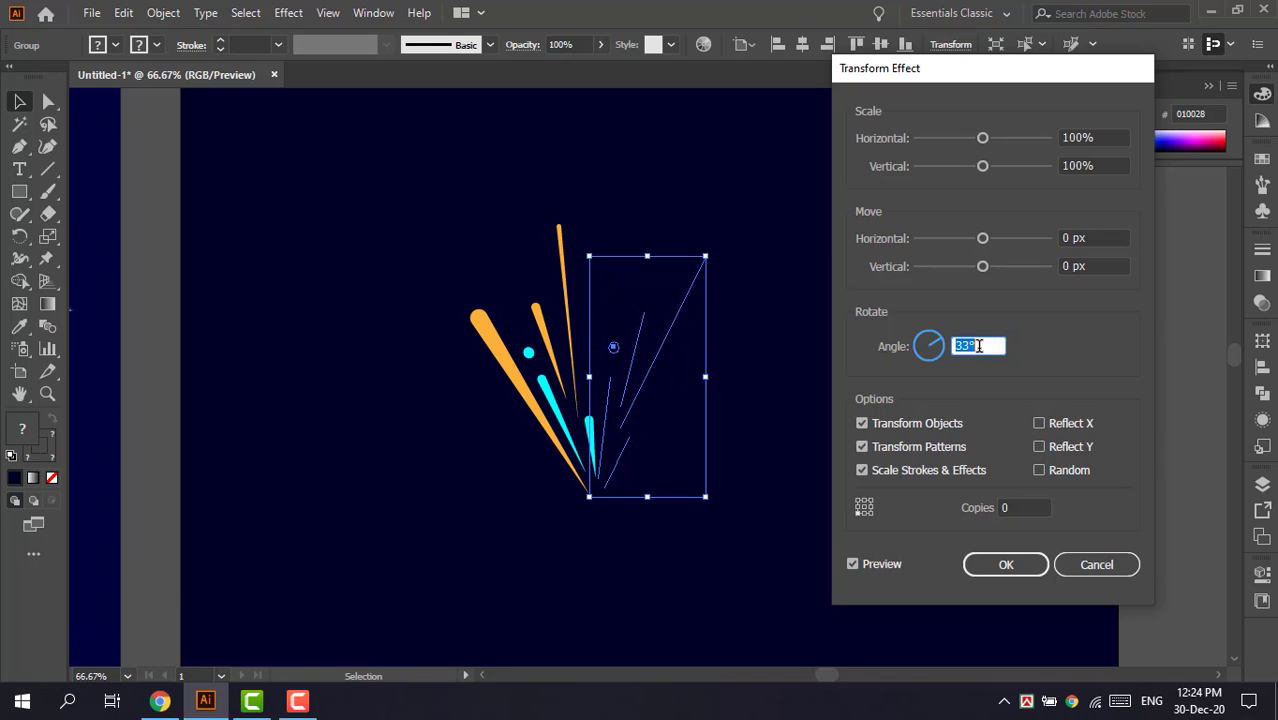
pyautogui.press('Up')
pyautogui.press('Up')
pyautogui.press('Up')
pyautogui.press('Up')
pyautogui.press('Up')
pyautogui.press('Up')
pyautogui.press('Up')
pyautogui.press('Up')
pyautogui.press('Up')
pyautogui.press('Up')
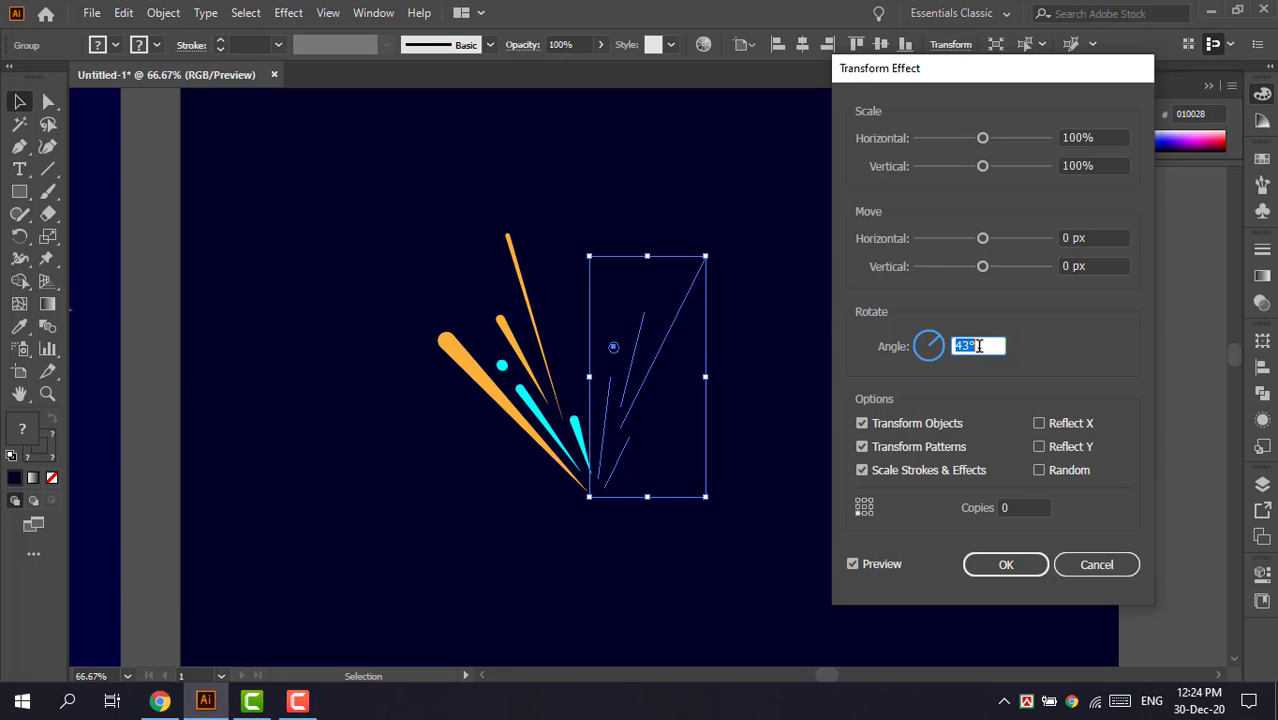
pyautogui.press('Up')
pyautogui.press('Up')
pyautogui.press('Up')
pyautogui.press('Up')
pyautogui.press('Up')
pyautogui.press('Up')
pyautogui.press('Up')
pyautogui.press('Up')
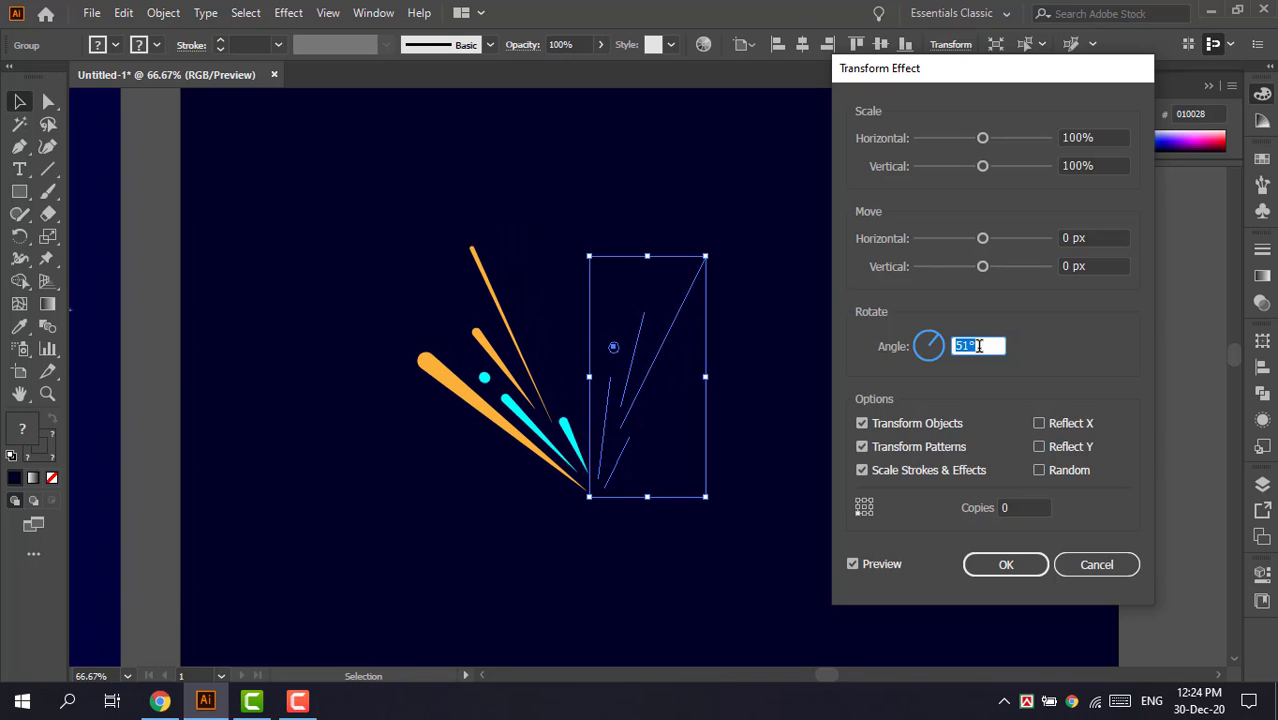
pyautogui.press('Up')
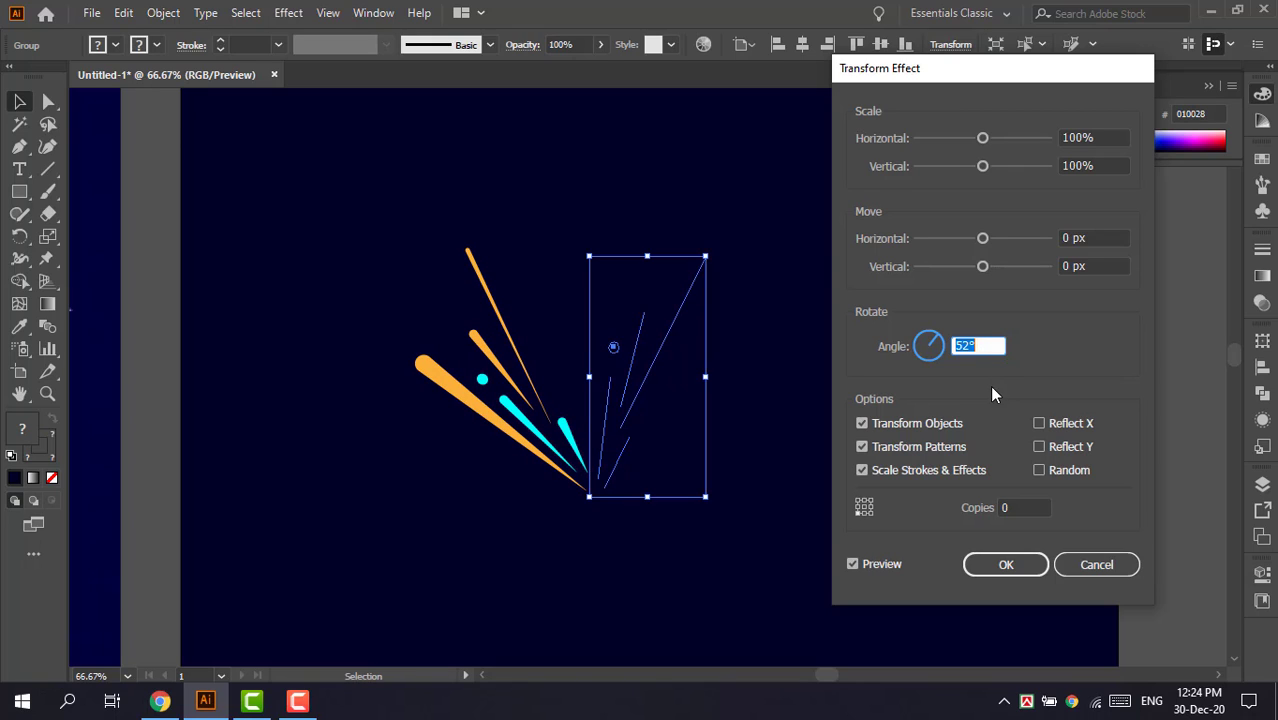
# - Set the Transform effect to produce 6 copies of the spike group
pyautogui.click(1025, 508)
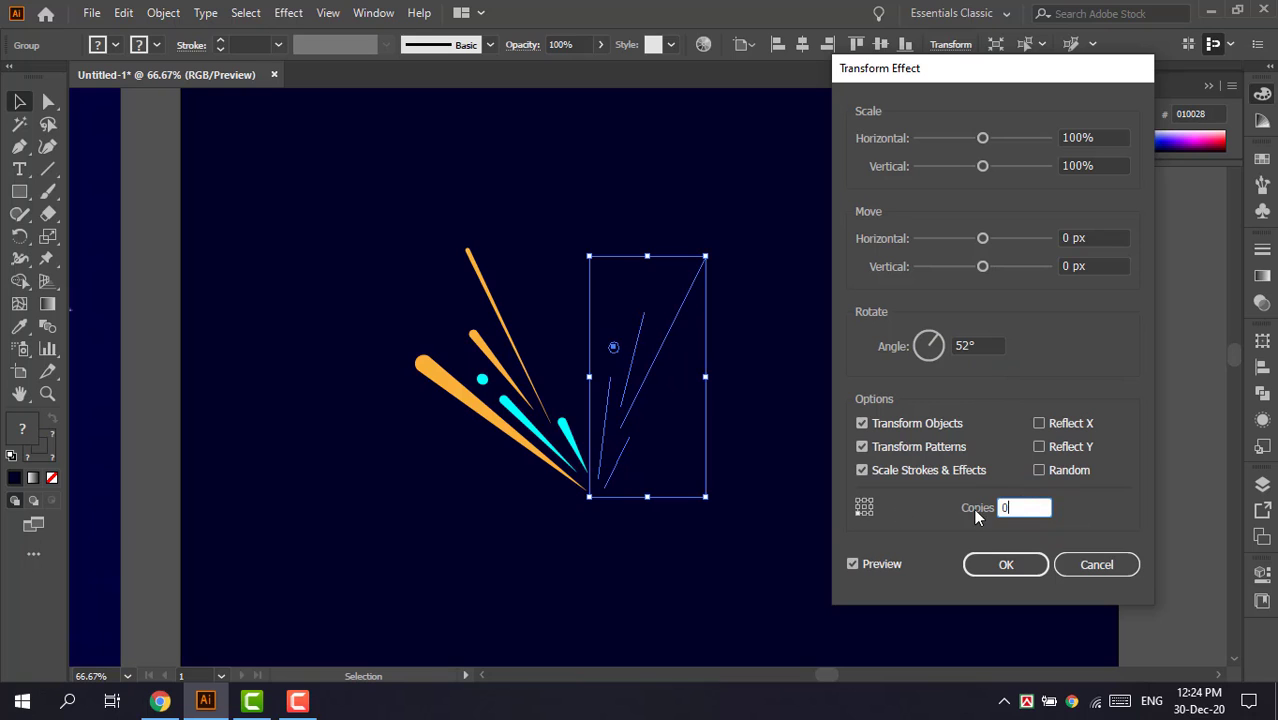
pyautogui.click(1022, 507)
pyautogui.press('Up')
pyautogui.press('Up')
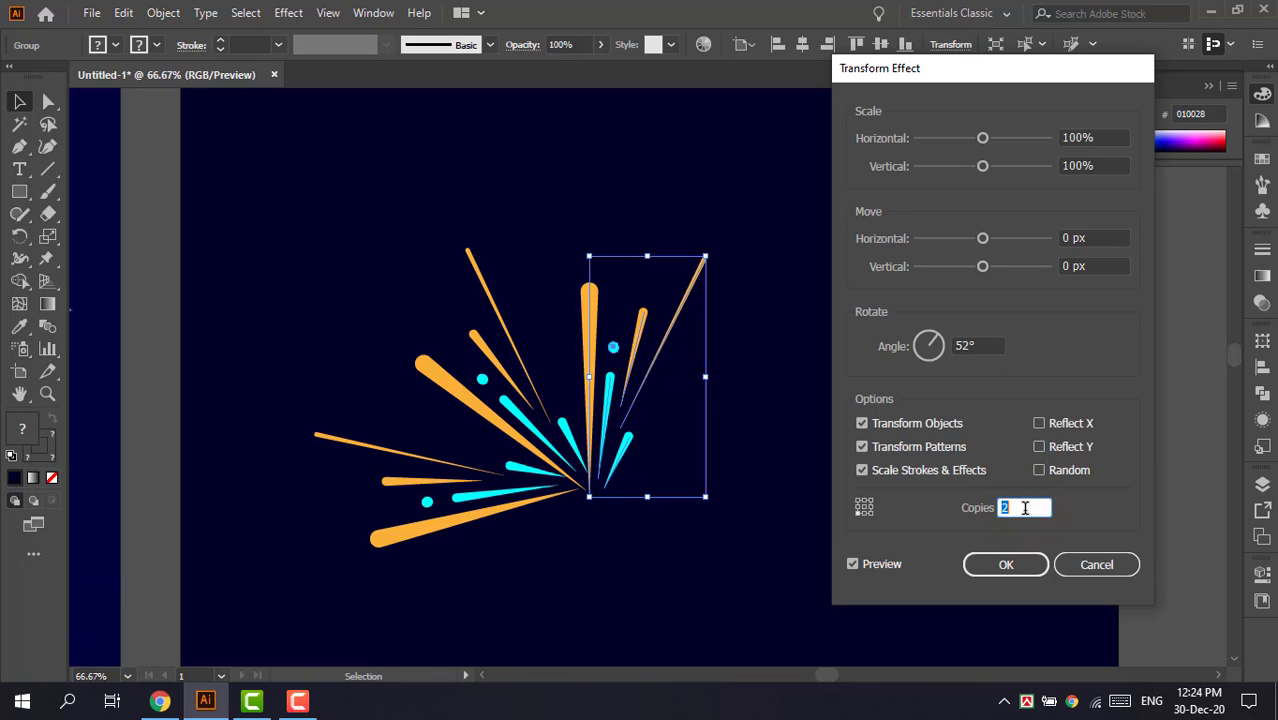
pyautogui.press('Up')
pyautogui.press('Up')
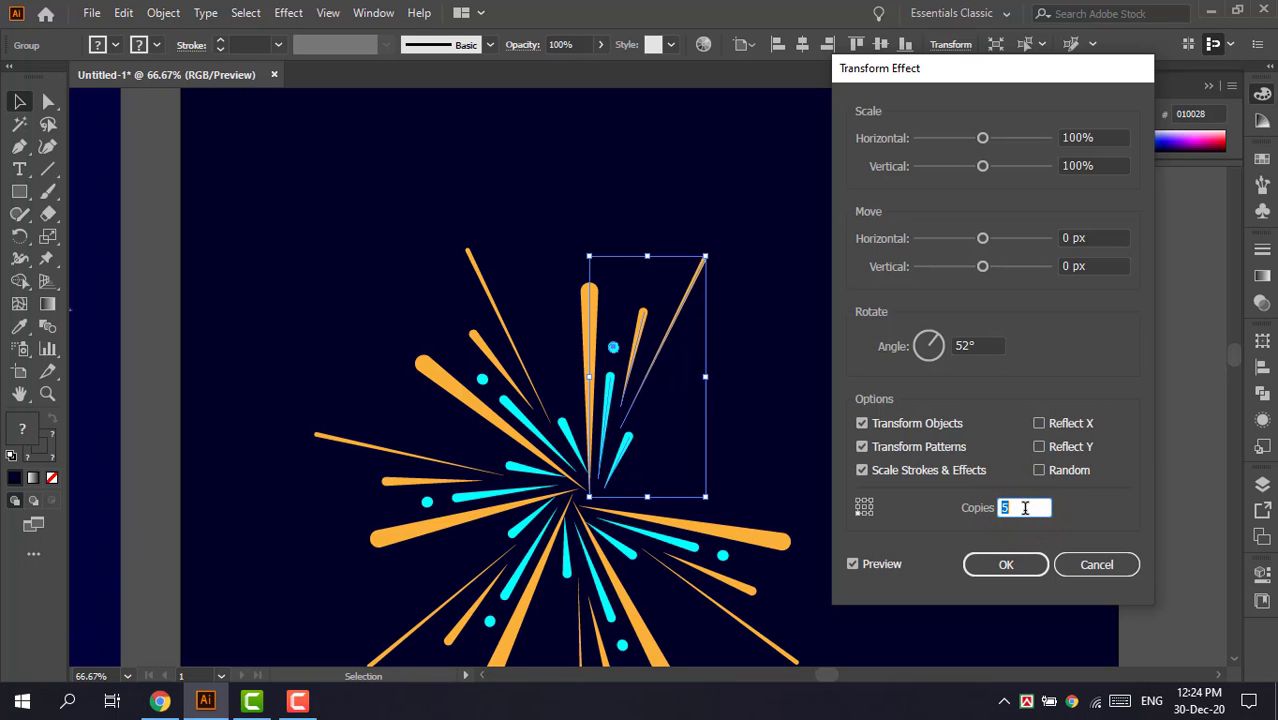
# - Set the Transform effect's horizontal move to -6 px
pyautogui.click(1071, 238)
pyautogui.press('Down')
pyautogui.press('Down')
pyautogui.press('Down')
pyautogui.press('Down')
pyautogui.press('Down')
pyautogui.press('Down')
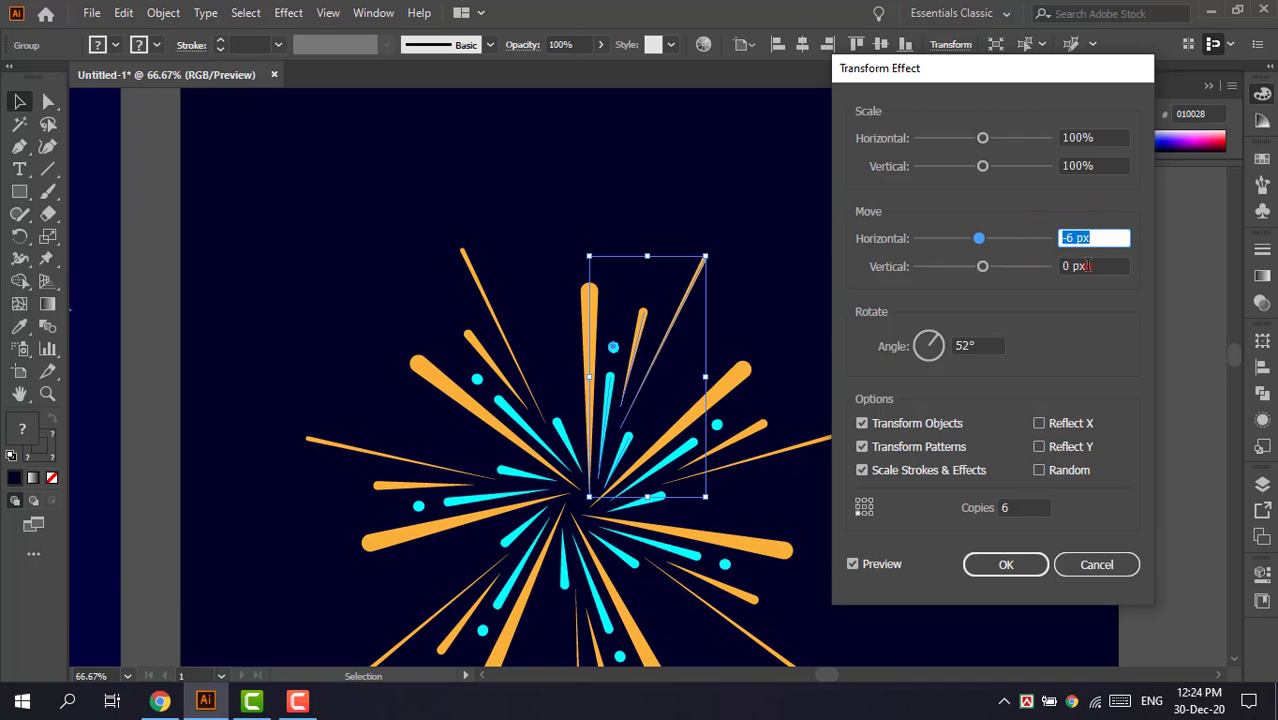
# - Set the Transform effect's vertical move to 14 px, apply the effect and deselect the burst
pyautogui.click(1088, 265)
pyautogui.press('Up')
pyautogui.press('Up')
pyautogui.press('Up')
pyautogui.press('Up')
pyautogui.press('Up')
pyautogui.press('Up')
pyautogui.press('Up')
pyautogui.press('Up')
pyautogui.press('Up')
pyautogui.press('Up')
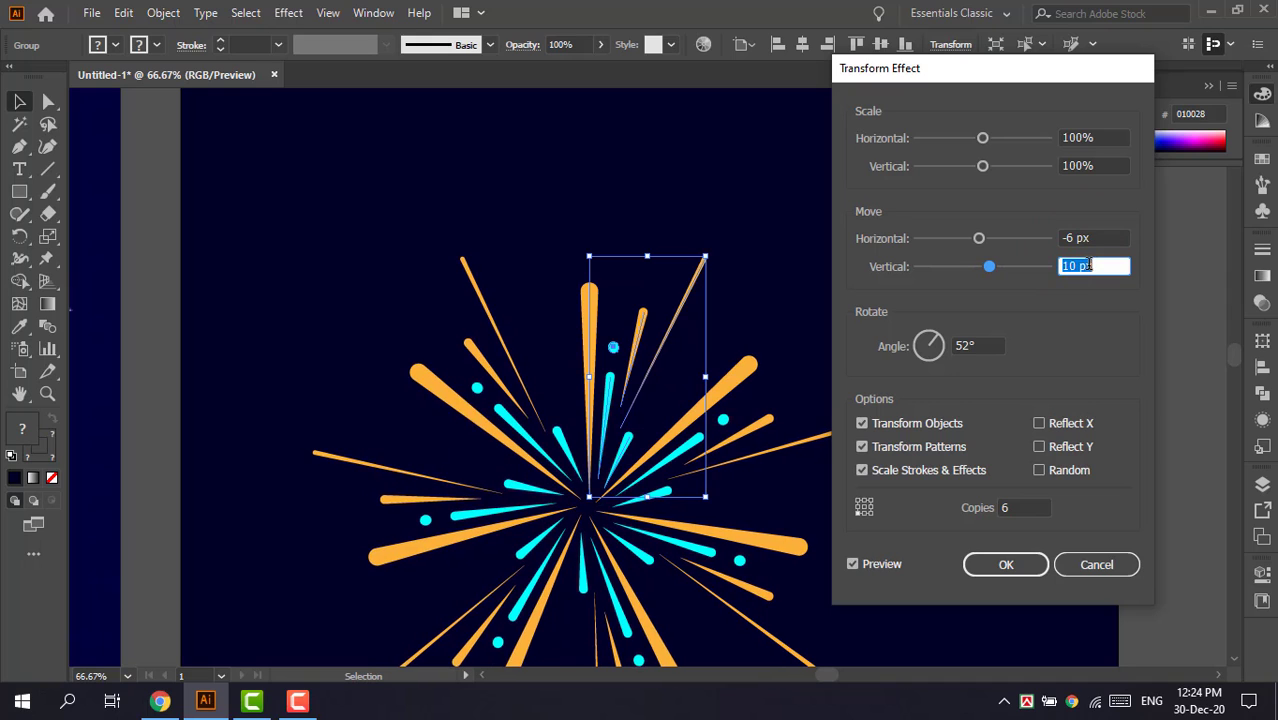
pyautogui.press('Up')
pyautogui.press('Up')
pyautogui.press('Up')
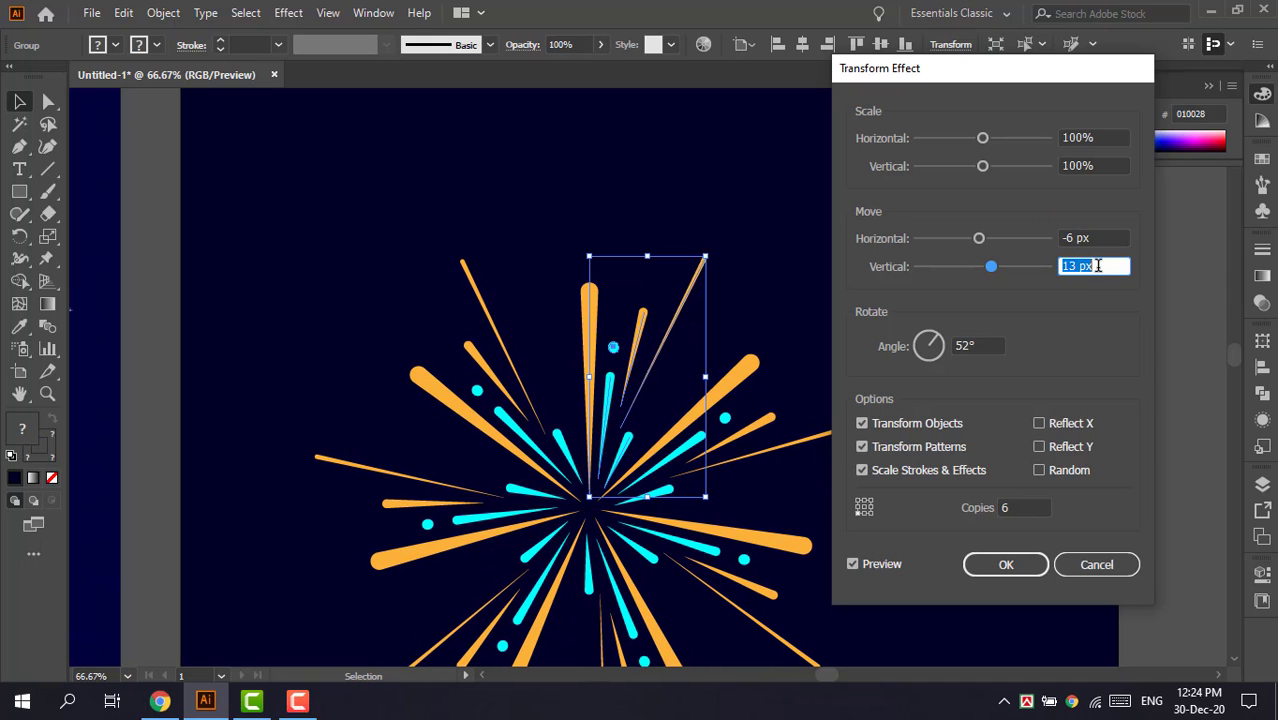
pyautogui.press('Up')
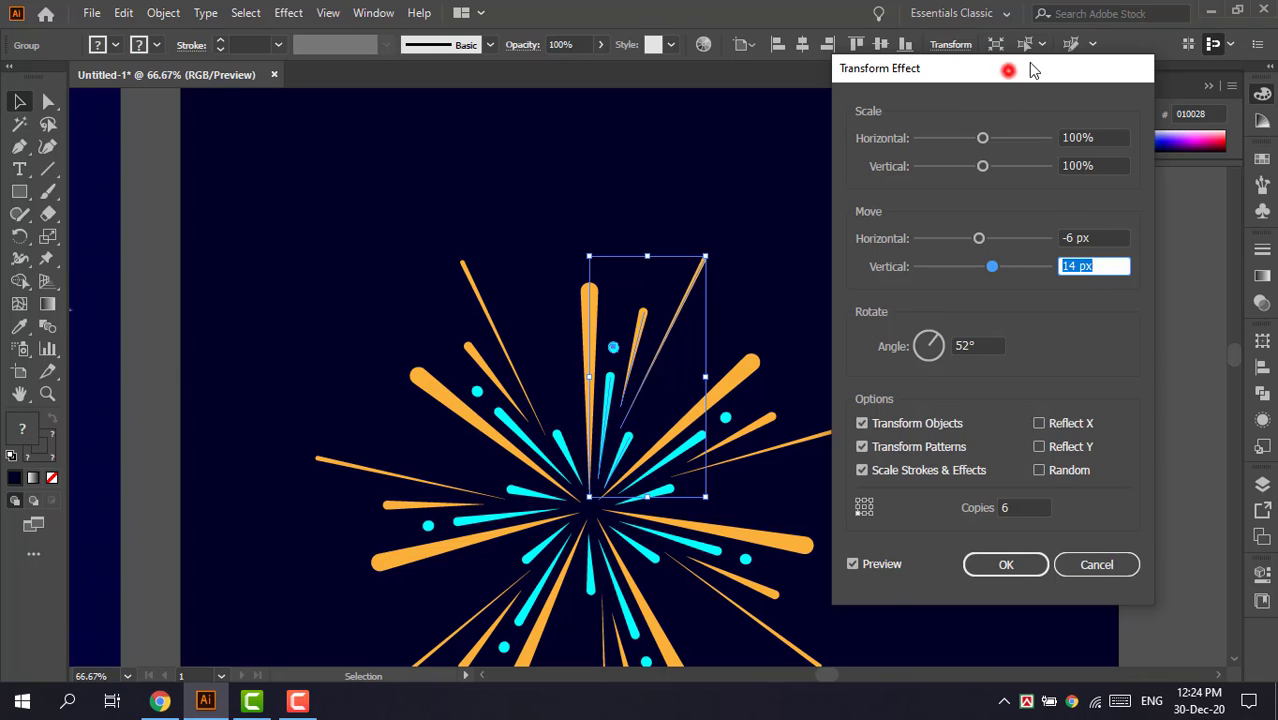
pyautogui.moveTo(1030, 64); pyautogui.dragTo(1094, 9)
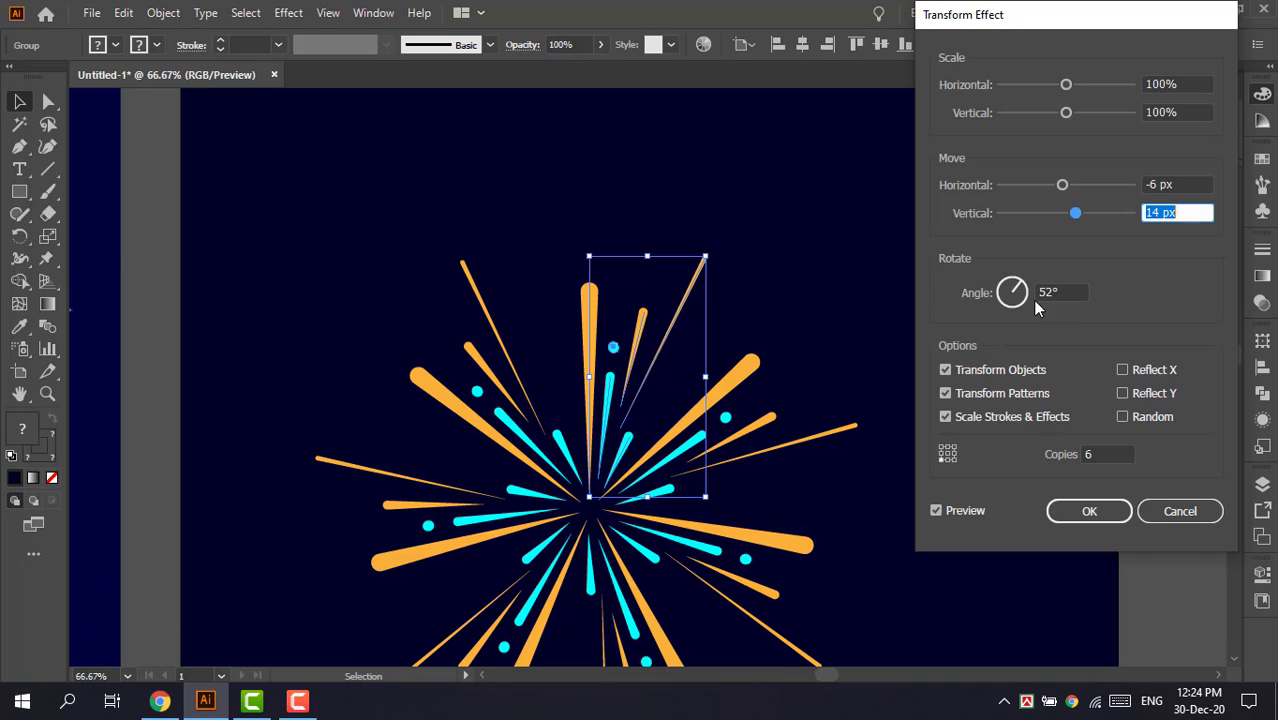
pyautogui.click(1089, 512)
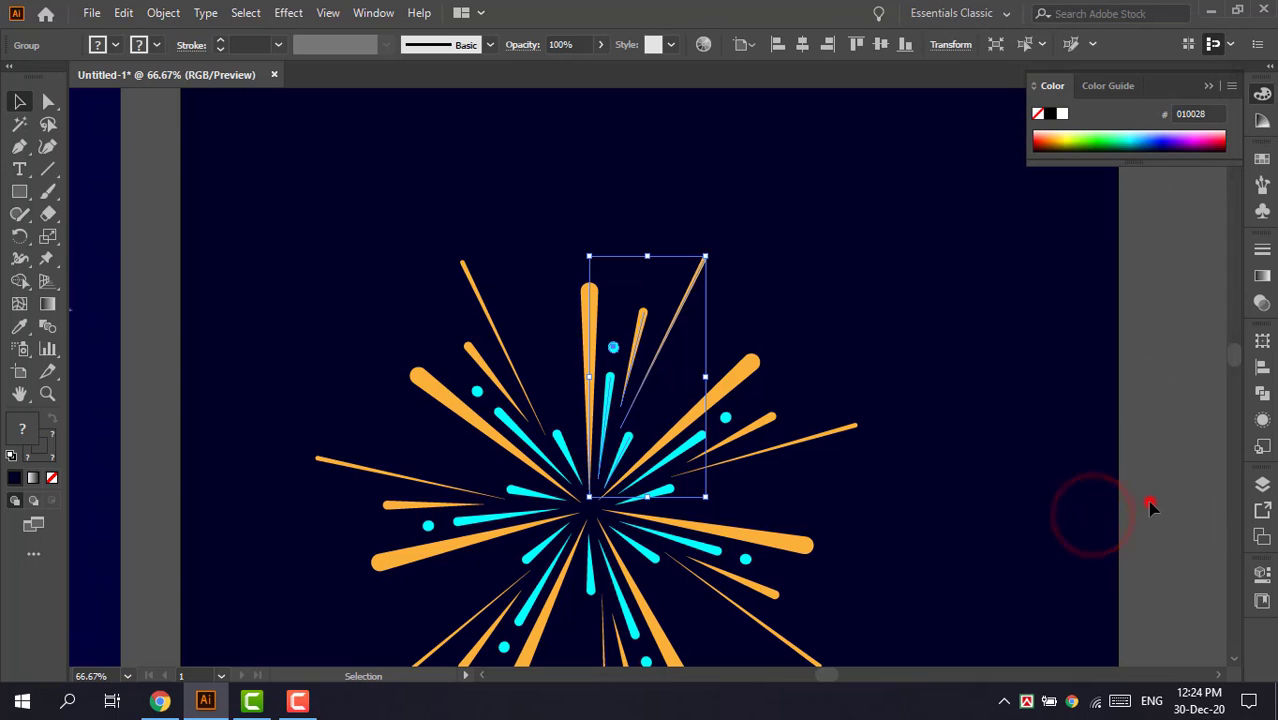
pyautogui.click(1150, 506)
pyautogui.scroll(-3, 1150, 506)
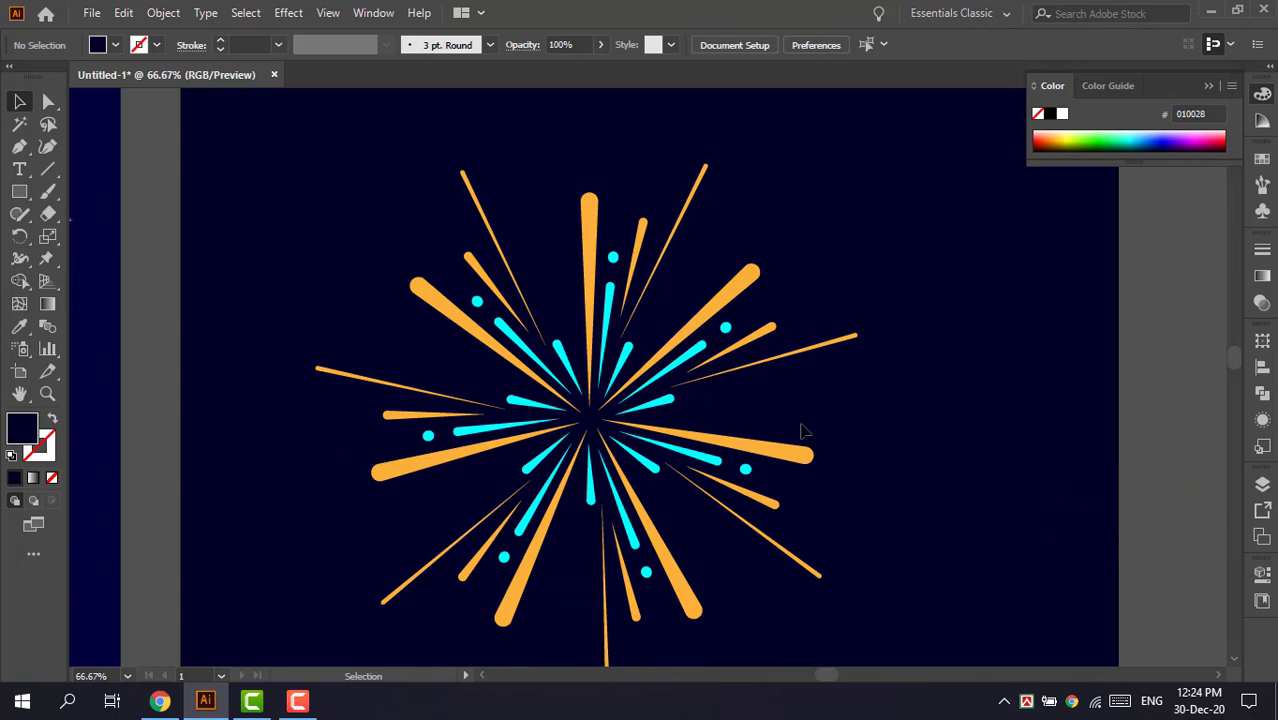
# - Lengthen the original group's short cyan spike outward, then shift the thin orange spike's inner end toward the centre and shorten its outer tip
pyautogui.click(628, 321)
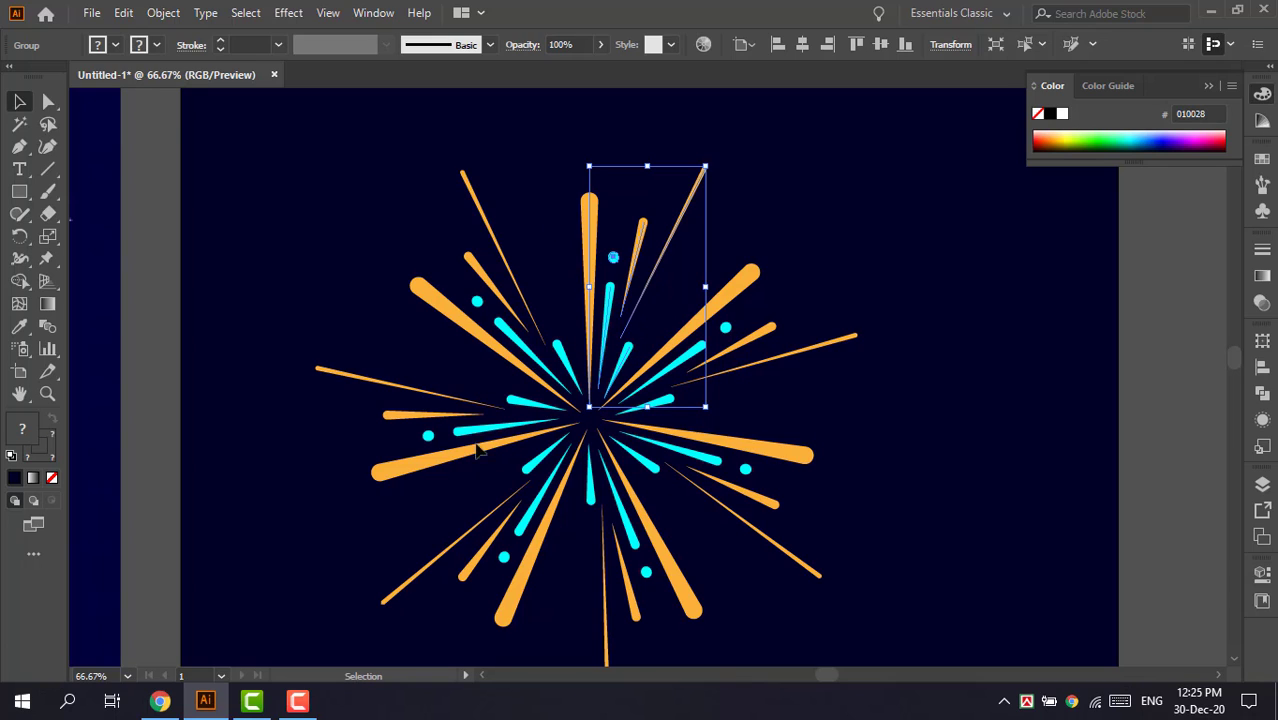
pyautogui.press('a')
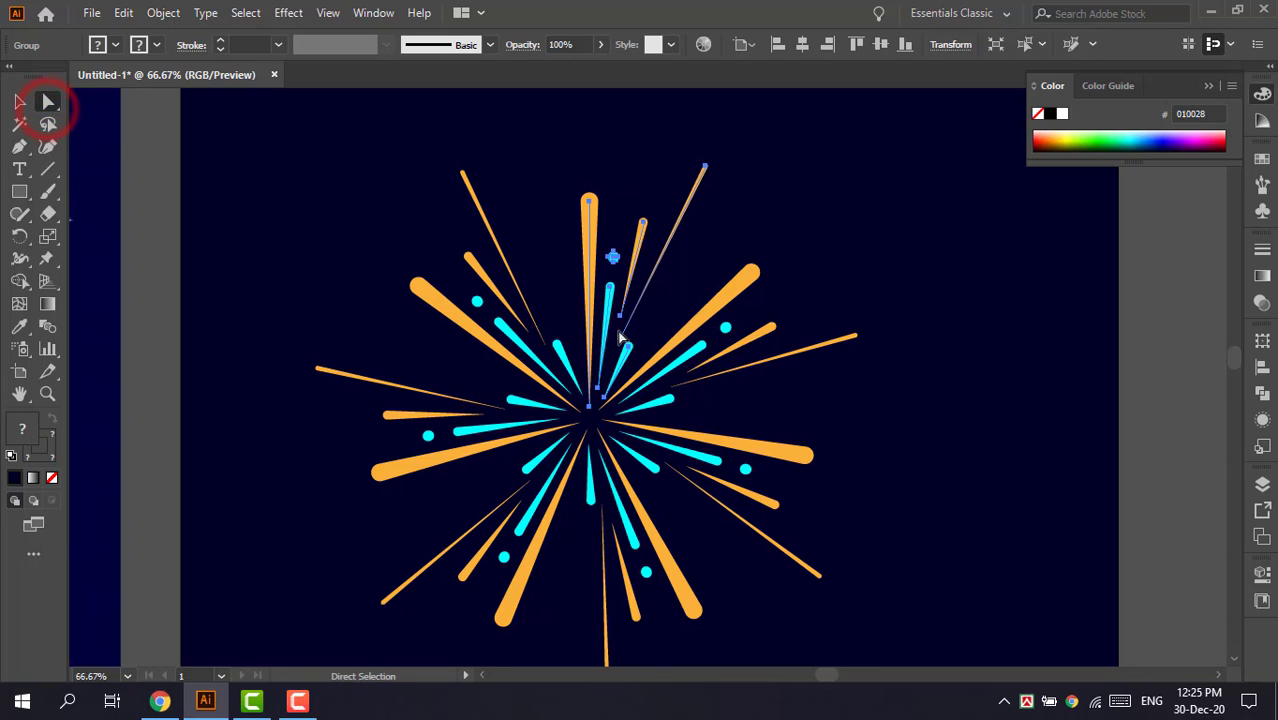
pyautogui.moveTo(628, 349); pyautogui.dragTo(657, 327)
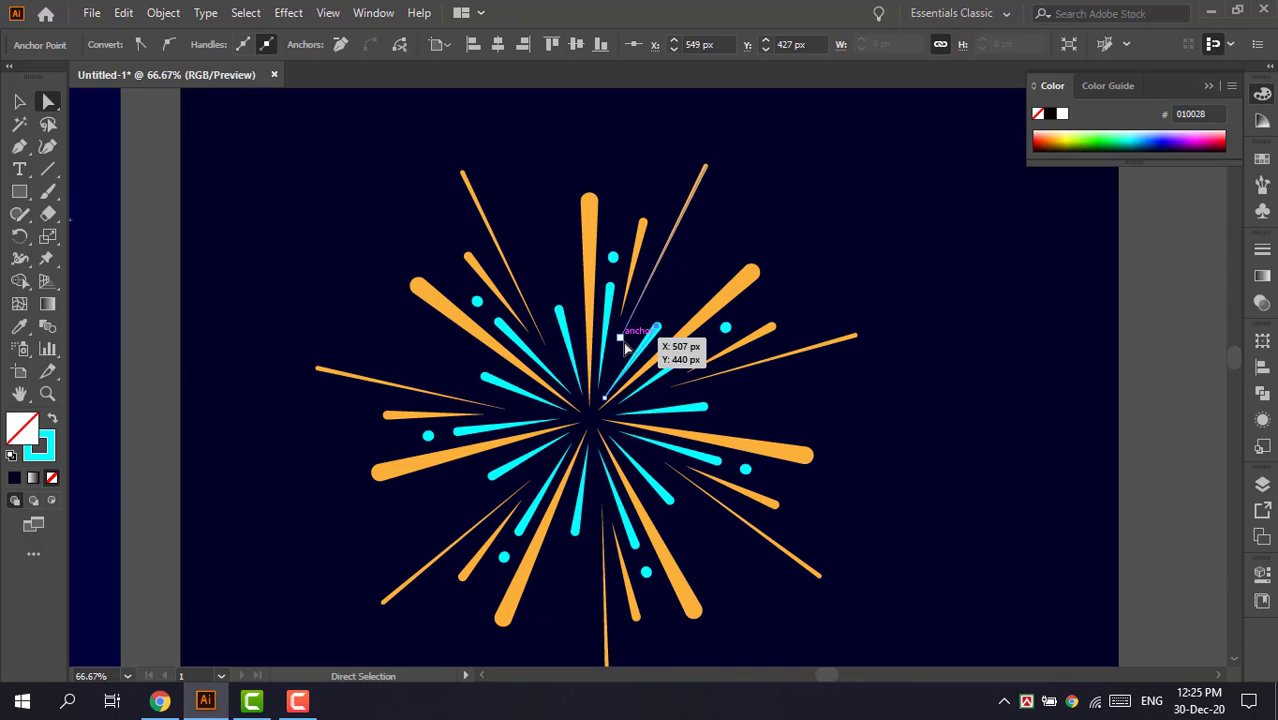
pyautogui.moveTo(626, 340); pyautogui.dragTo(613, 368)
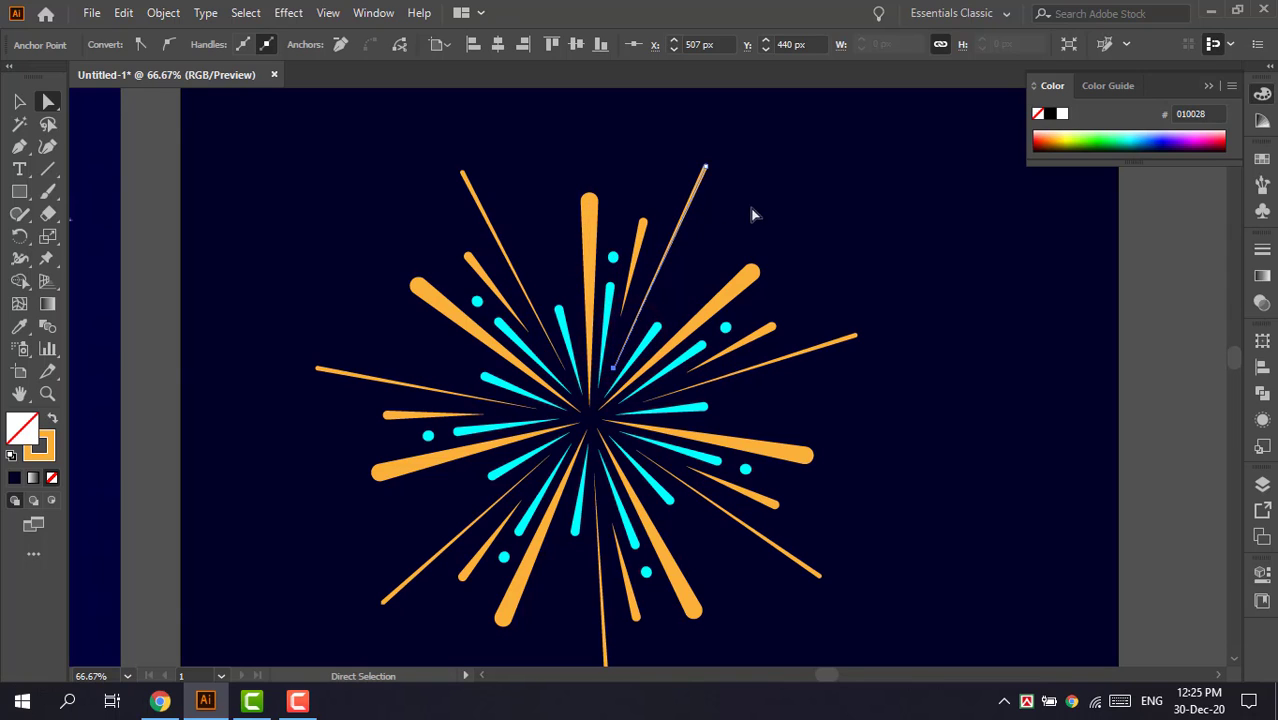
pyautogui.moveTo(706, 168)
pyautogui.mouseDown()
pyautogui.moveTo(719, 208)
pyautogui.moveTo(747, 206)
pyautogui.moveTo(710, 210)
pyautogui.mouseUp()
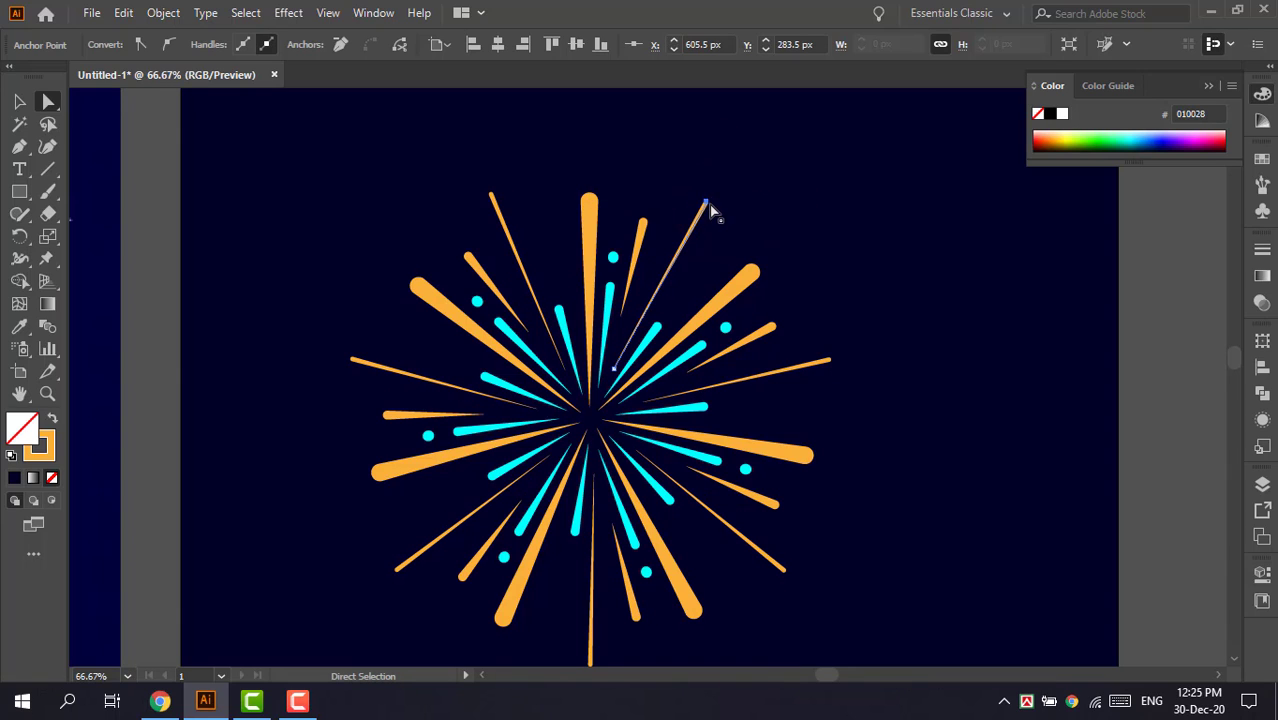
# - Extend the medium orange spike's inner end slightly toward the centre, nudge its outer tip toward the thin spike and deselect it
pyautogui.moveTo(622, 326); pyautogui.dragTo(620, 332)
pyautogui.click(643, 224)
pyautogui.moveTo(644, 225); pyautogui.dragTo(650, 229)
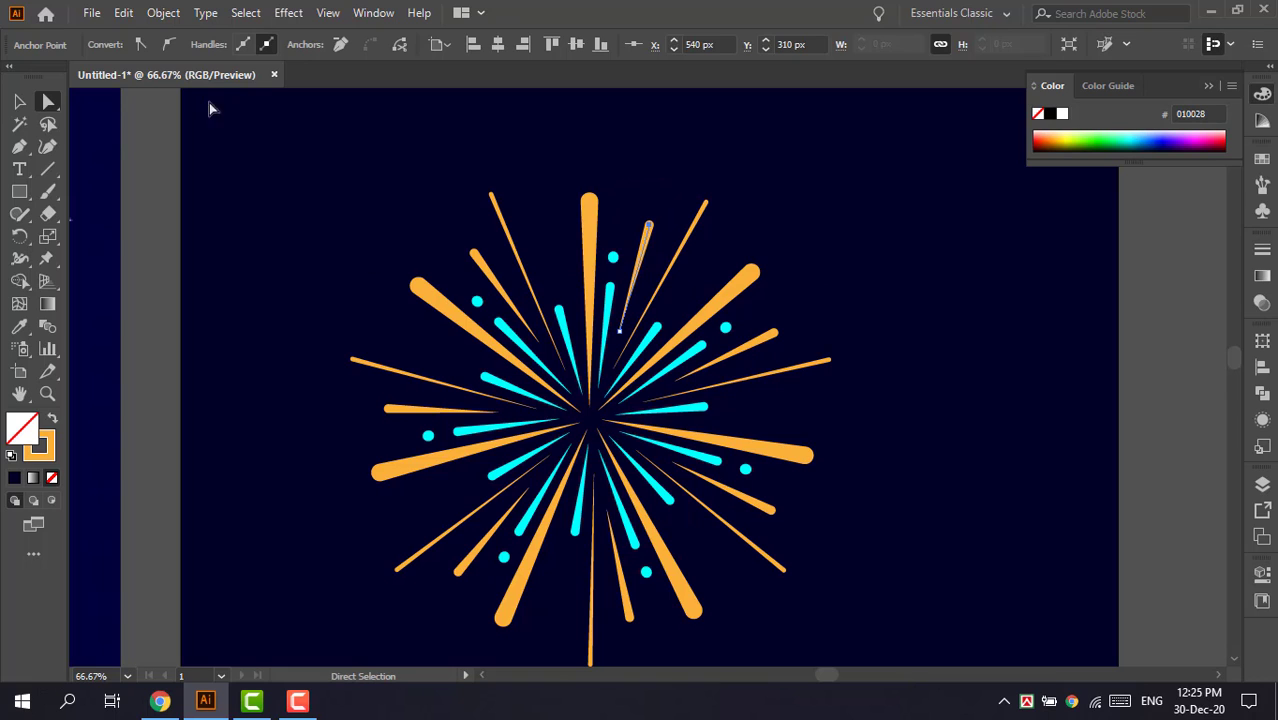
pyautogui.click(19, 101)
pyautogui.click(191, 223)
pyautogui.scroll(-3, 678, 318)
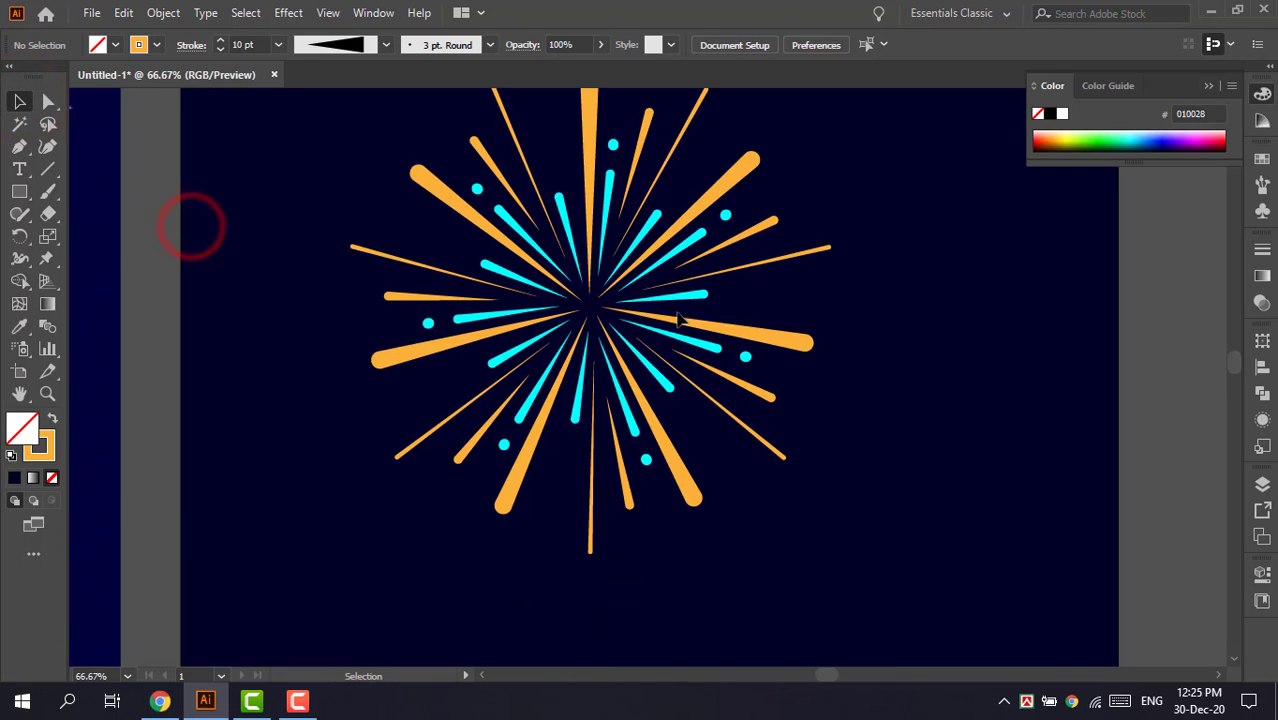
# - Examine the shape of the whole burst on its artboard beside the reference fireworks
pyautogui.click(921, 357)
pyautogui.keyDown('ctrl'); pyautogui.click(656, 300); pyautogui.keyUp('ctrl')
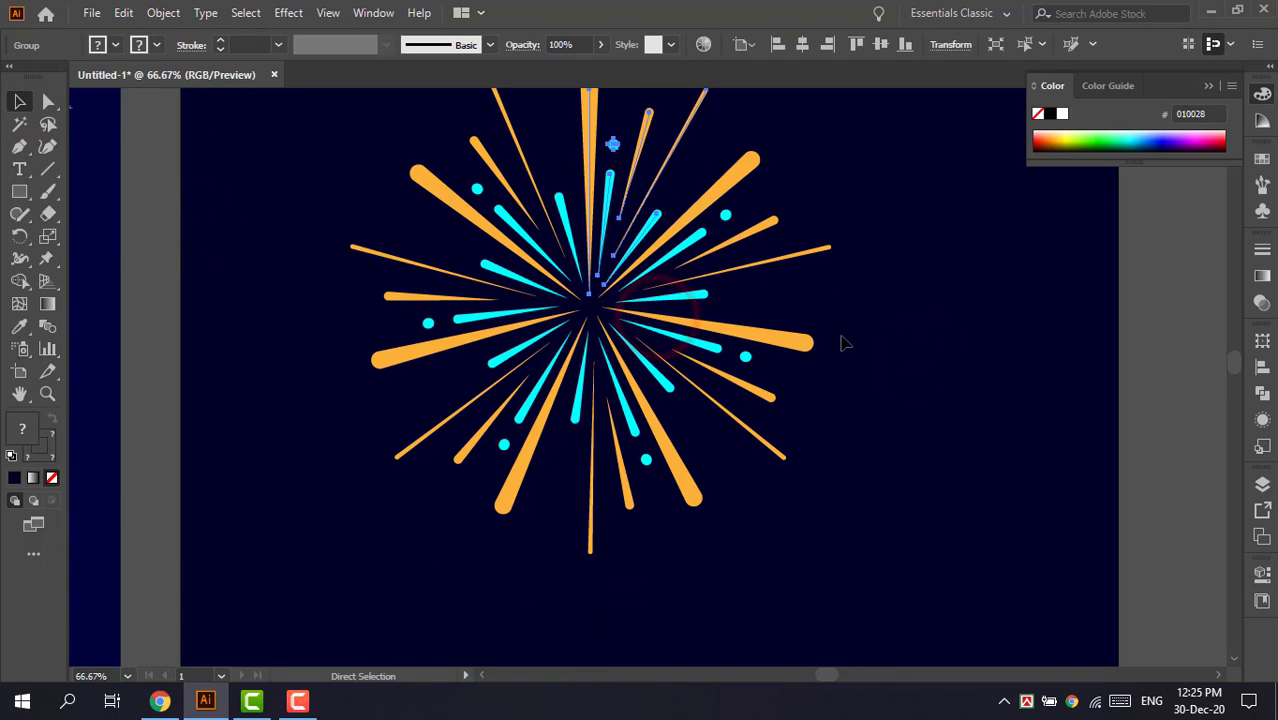
pyautogui.hotkey('ctrl', '-')
pyautogui.hotkey('ctrl', '-')
pyautogui.click(860, 450)
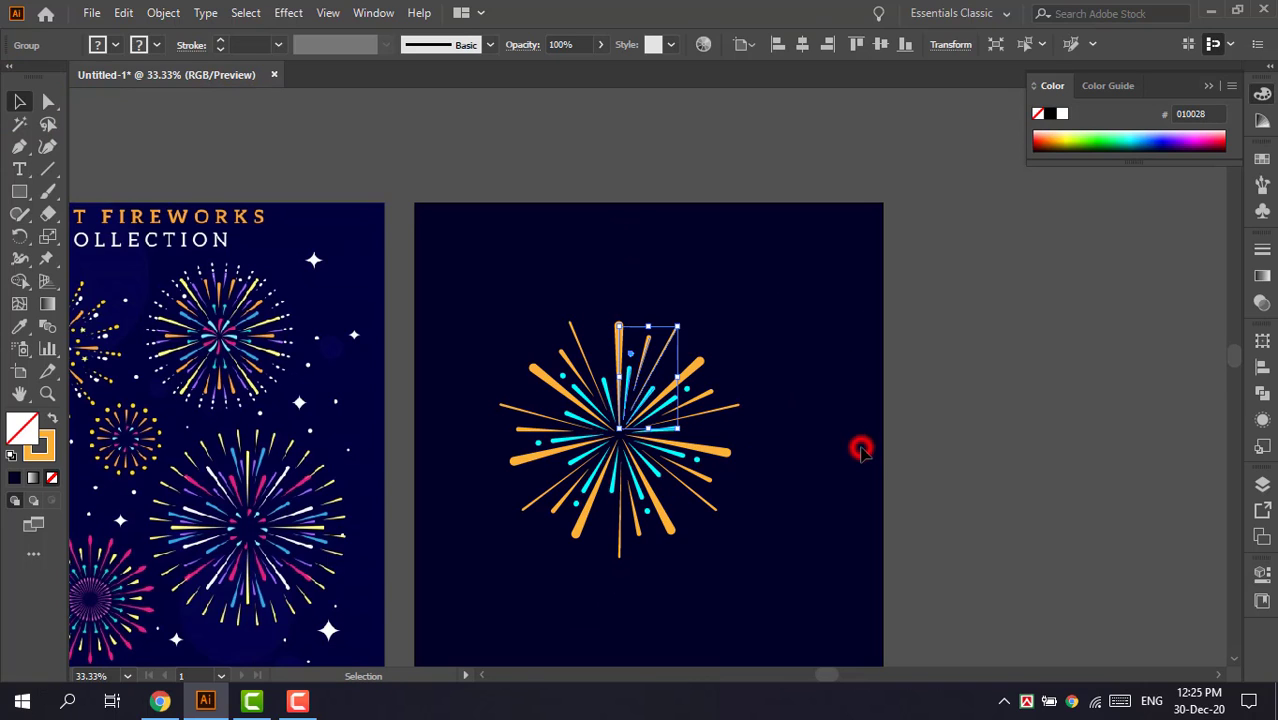
pyautogui.hotkey('ctrl', '+')
pyautogui.hotkey('ctrl', '+')
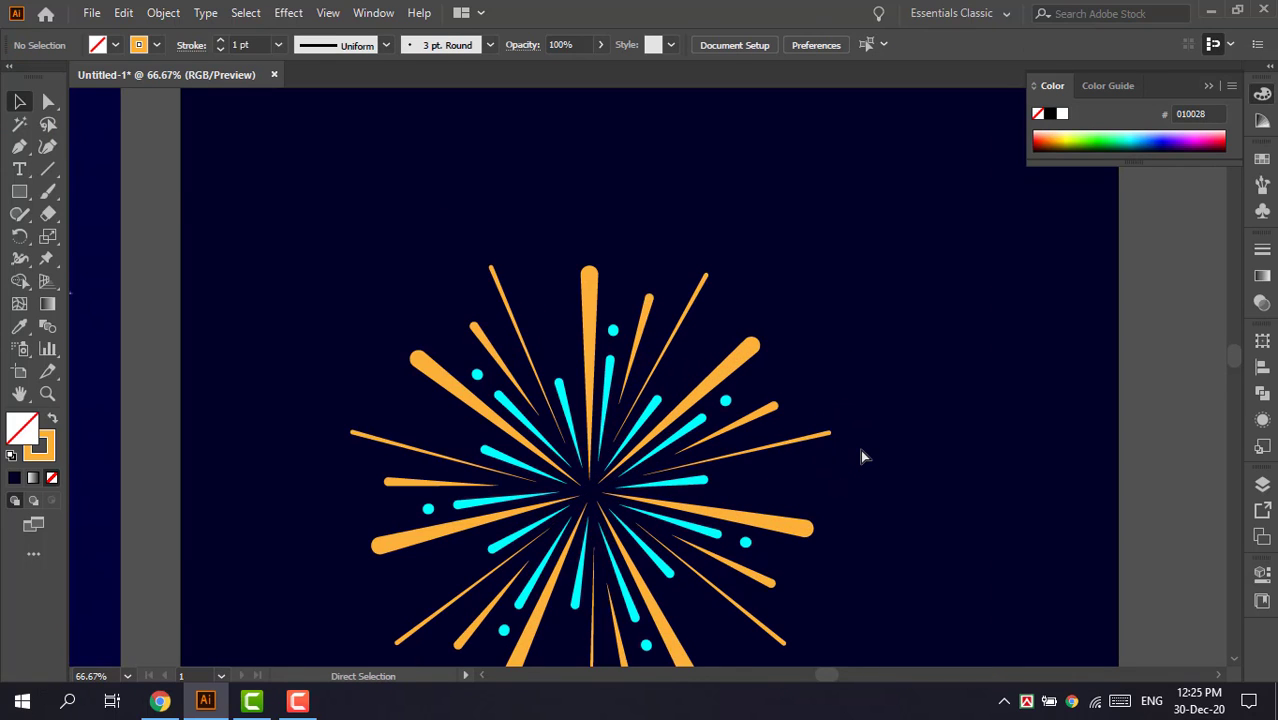
pyautogui.scroll(-3, 860, 449)
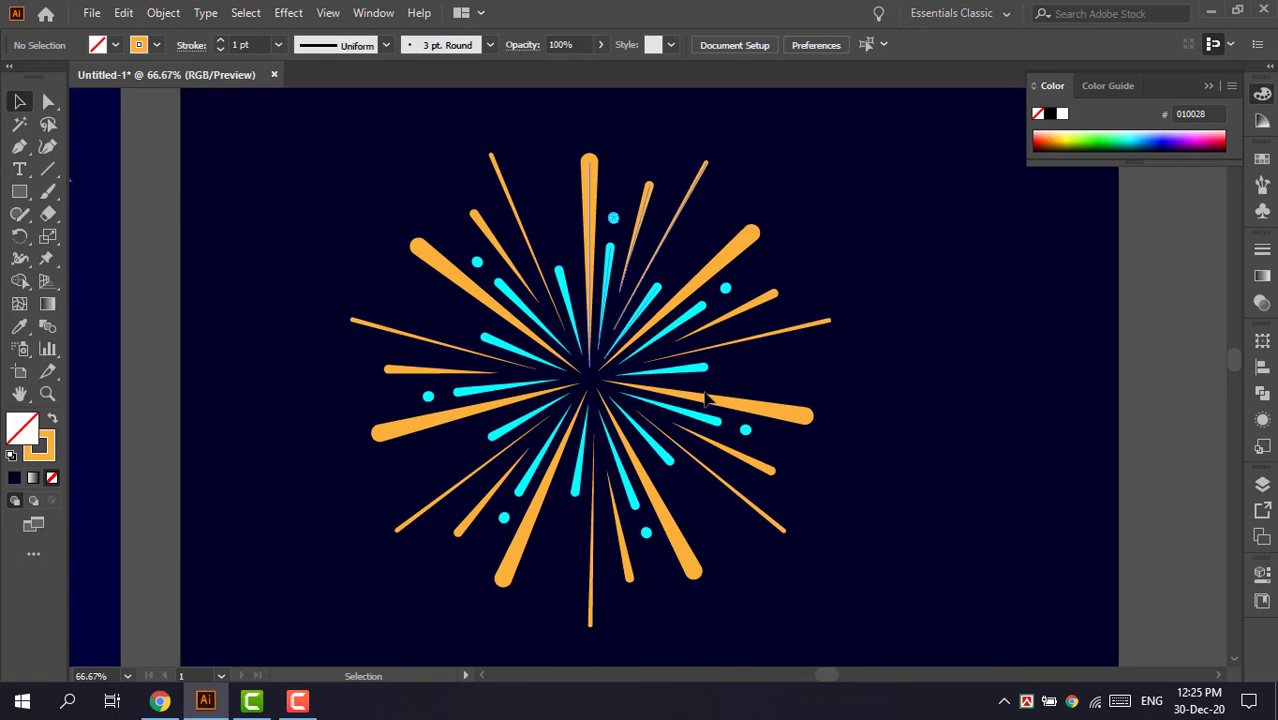
# - Set the Magic Wand to match objects by stroke color instead of fill color
pyautogui.click(20, 124)
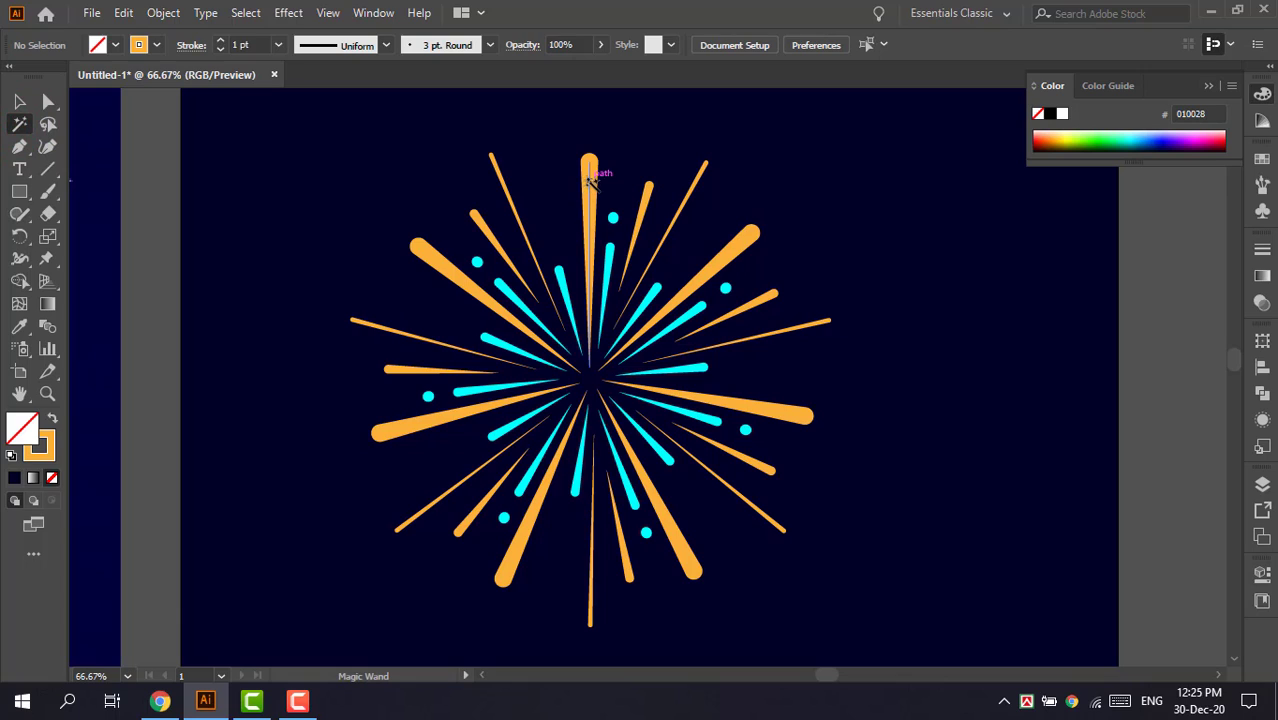
pyautogui.click(590, 180)
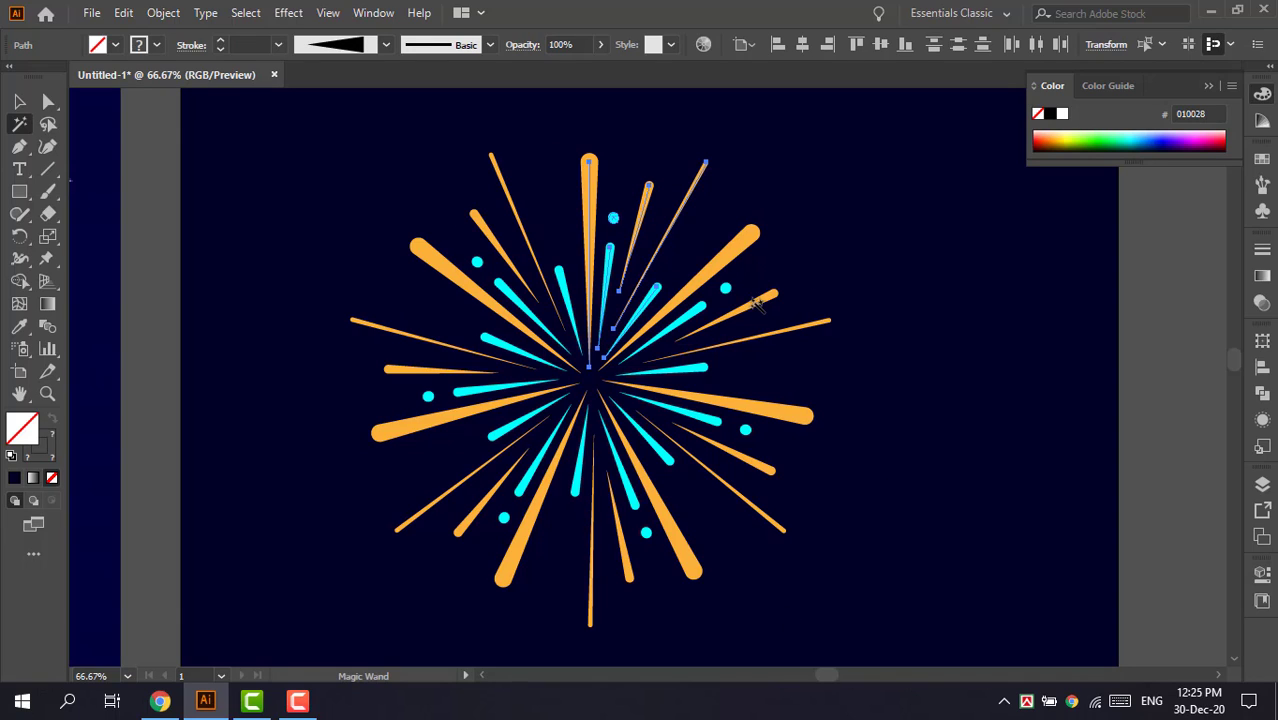
pyautogui.doubleClick(19, 124)
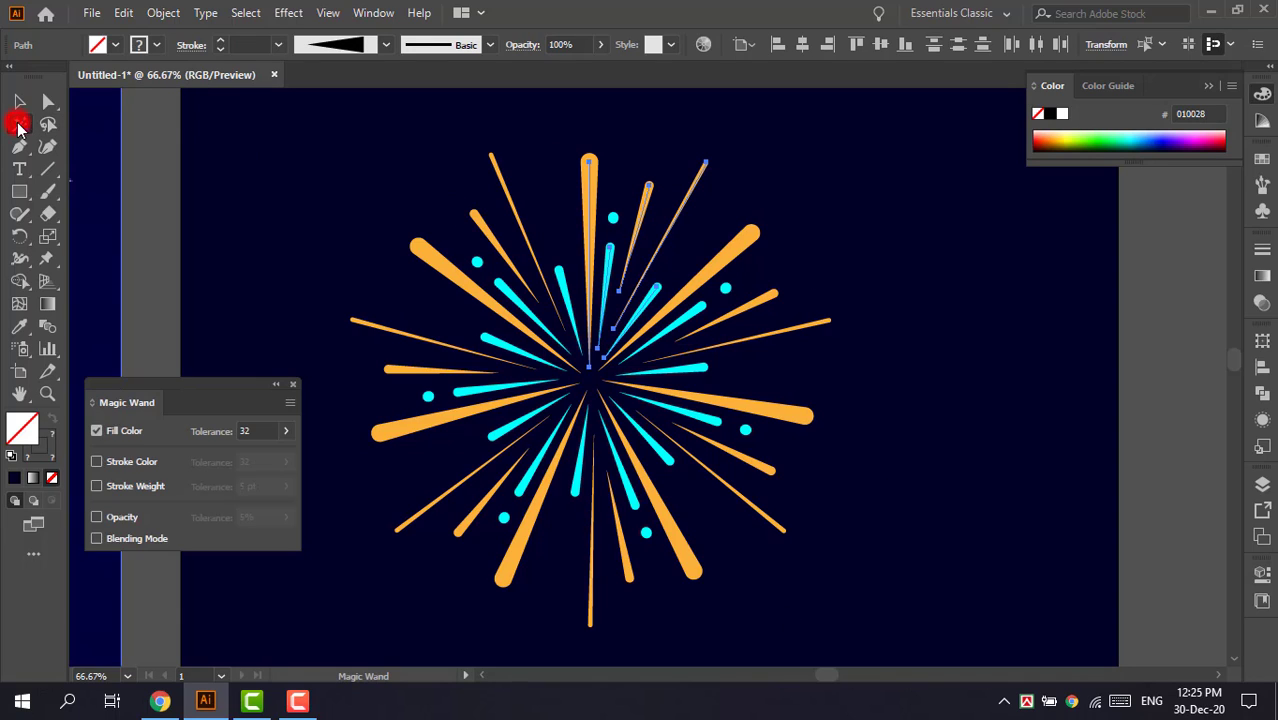
pyautogui.click(96, 431)
pyautogui.click(96, 461)
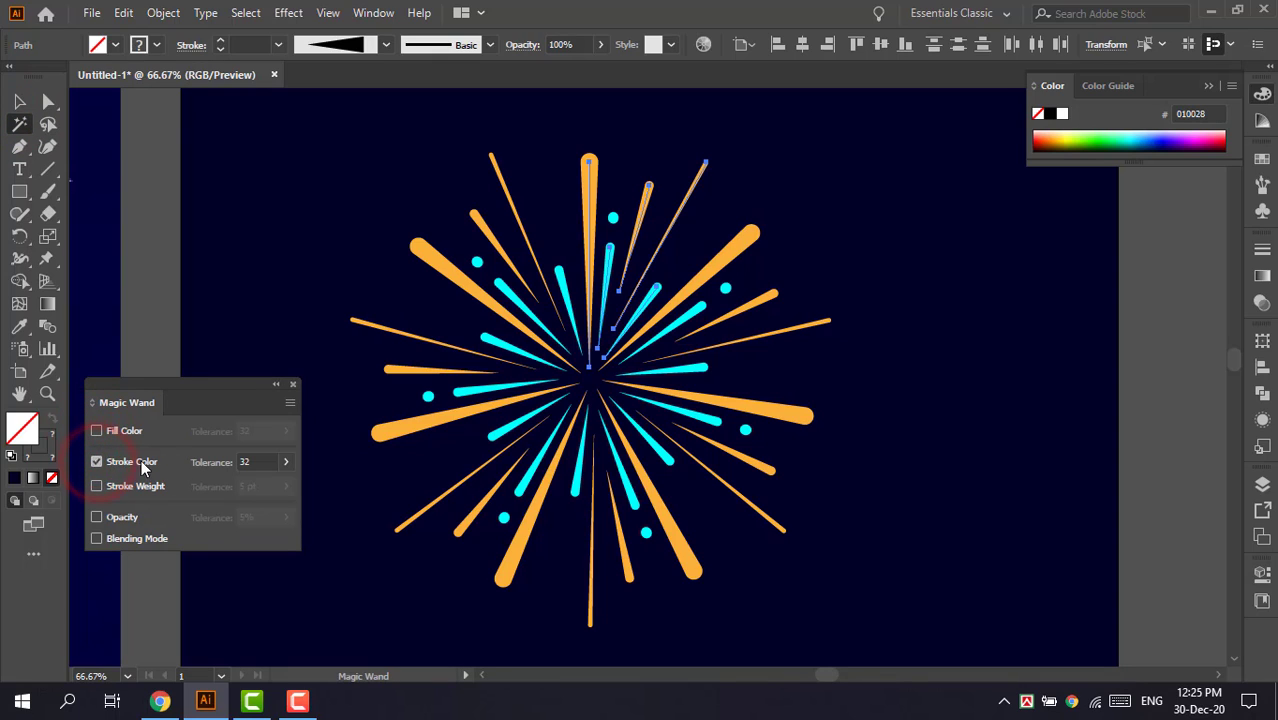
# - Select all the orange spikes with the Magic Wand and change their stroke color to magenta
pyautogui.click(590, 172)
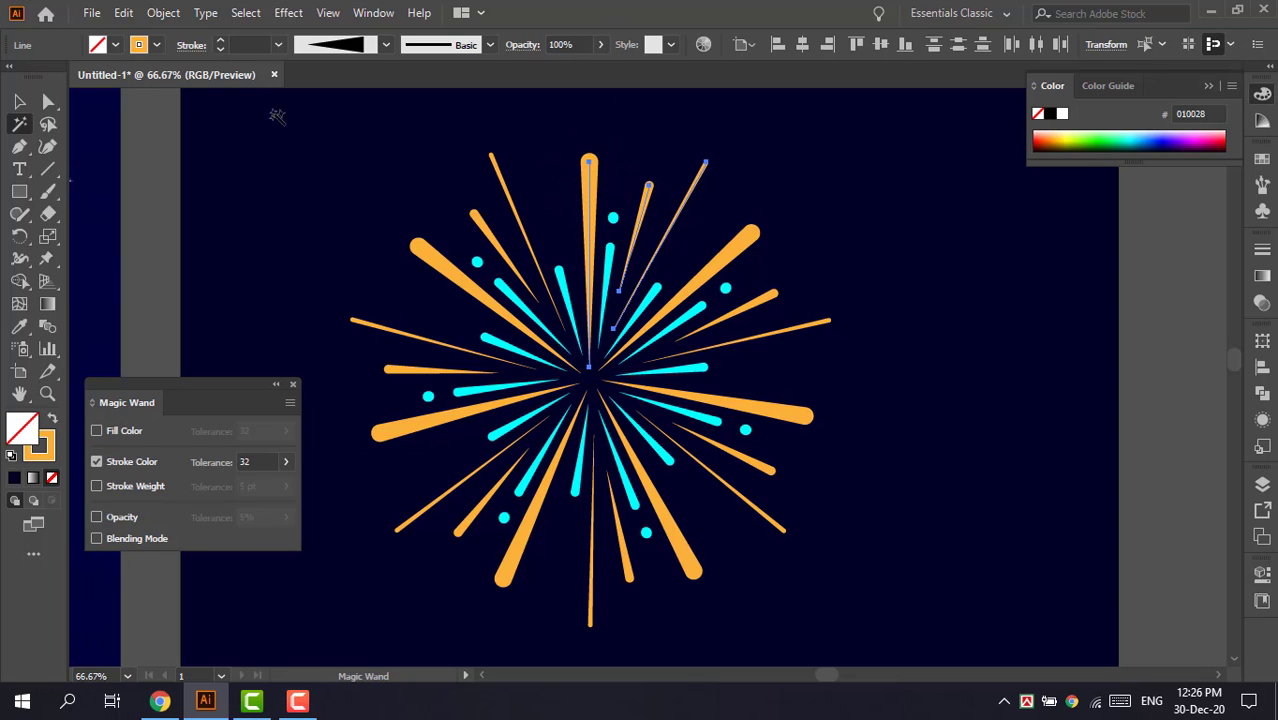
pyautogui.click(156, 44)
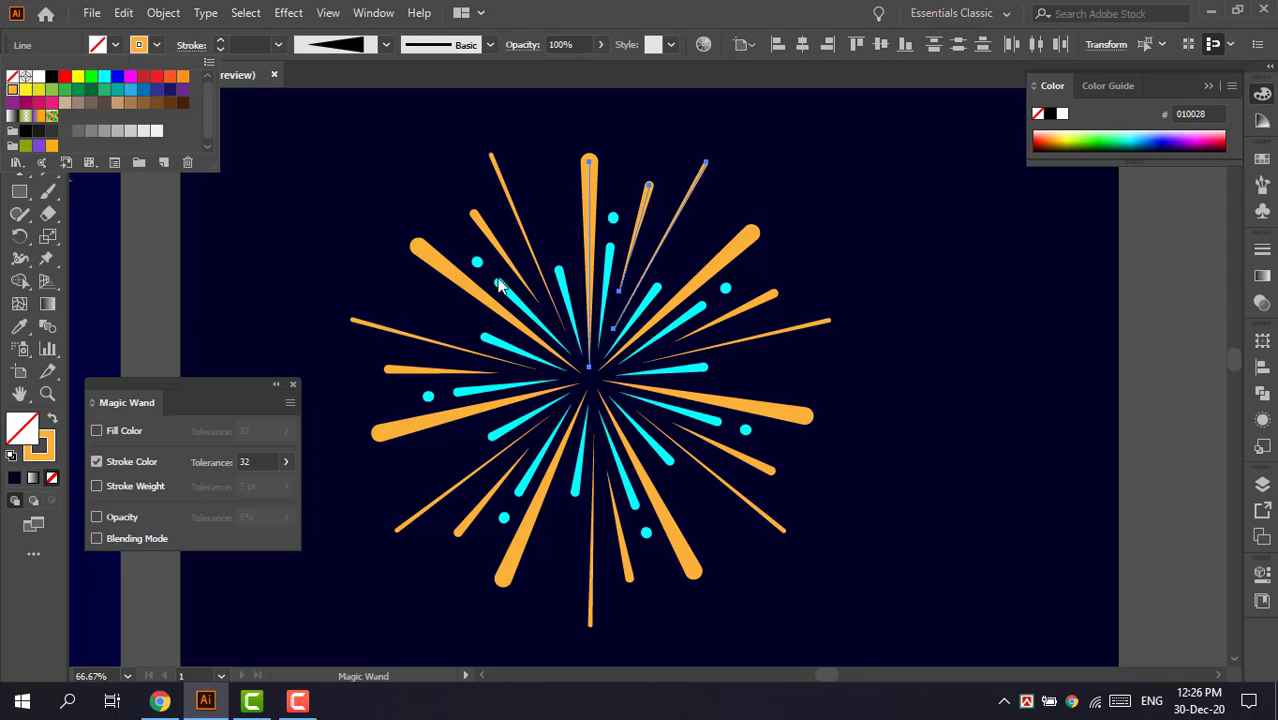
pyautogui.click(129, 77)
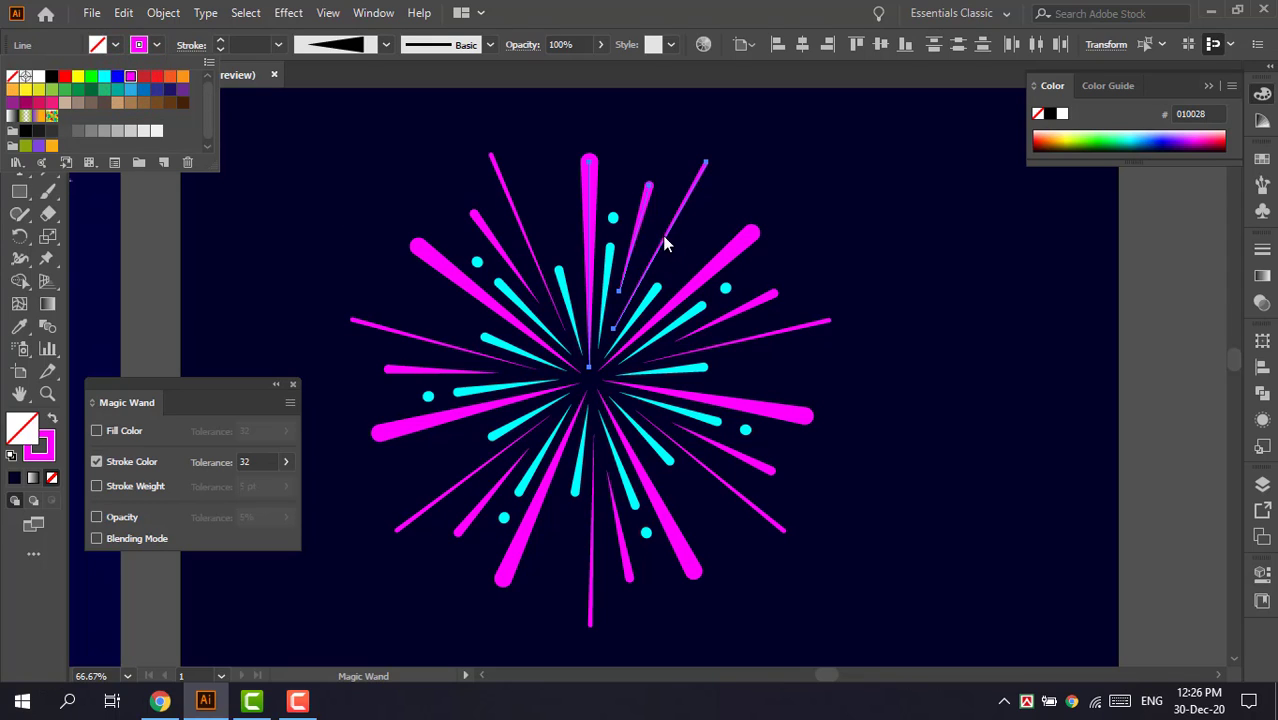
# - Select all the cyan spikes with the Magic Wand, change their stroke color to light green and deselect them
pyautogui.click(608, 263)
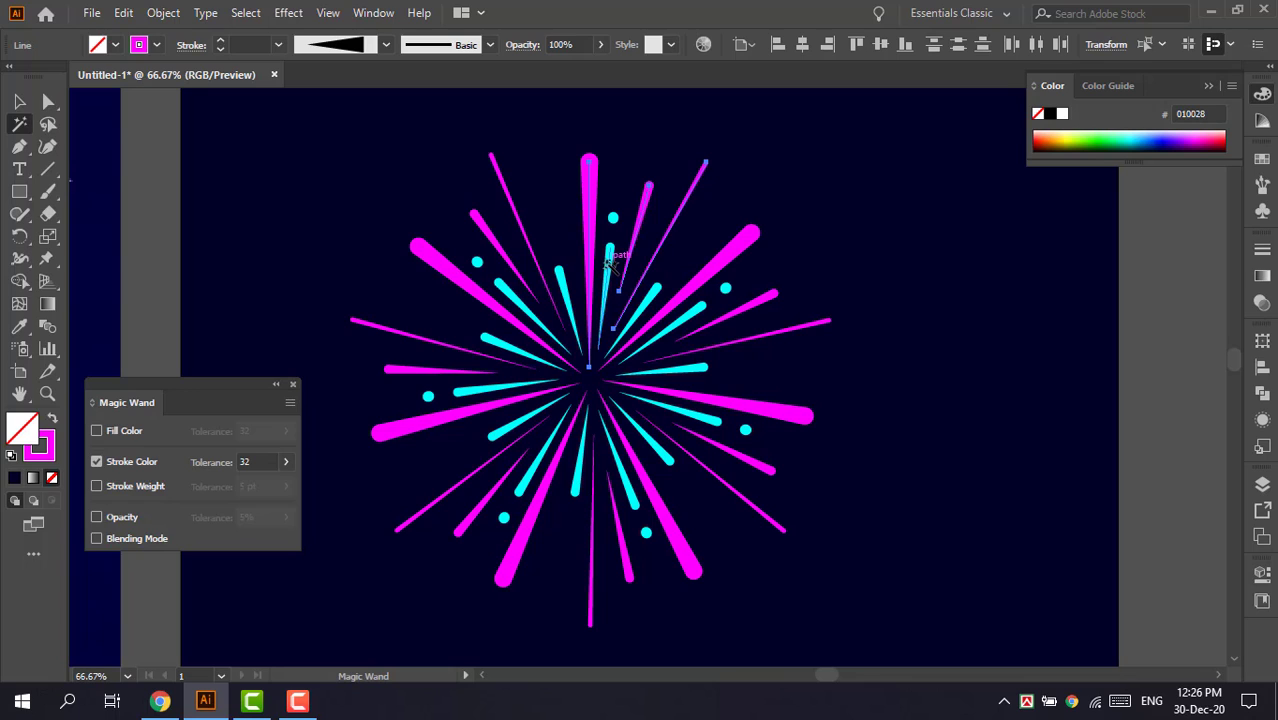
pyautogui.click(606, 258)
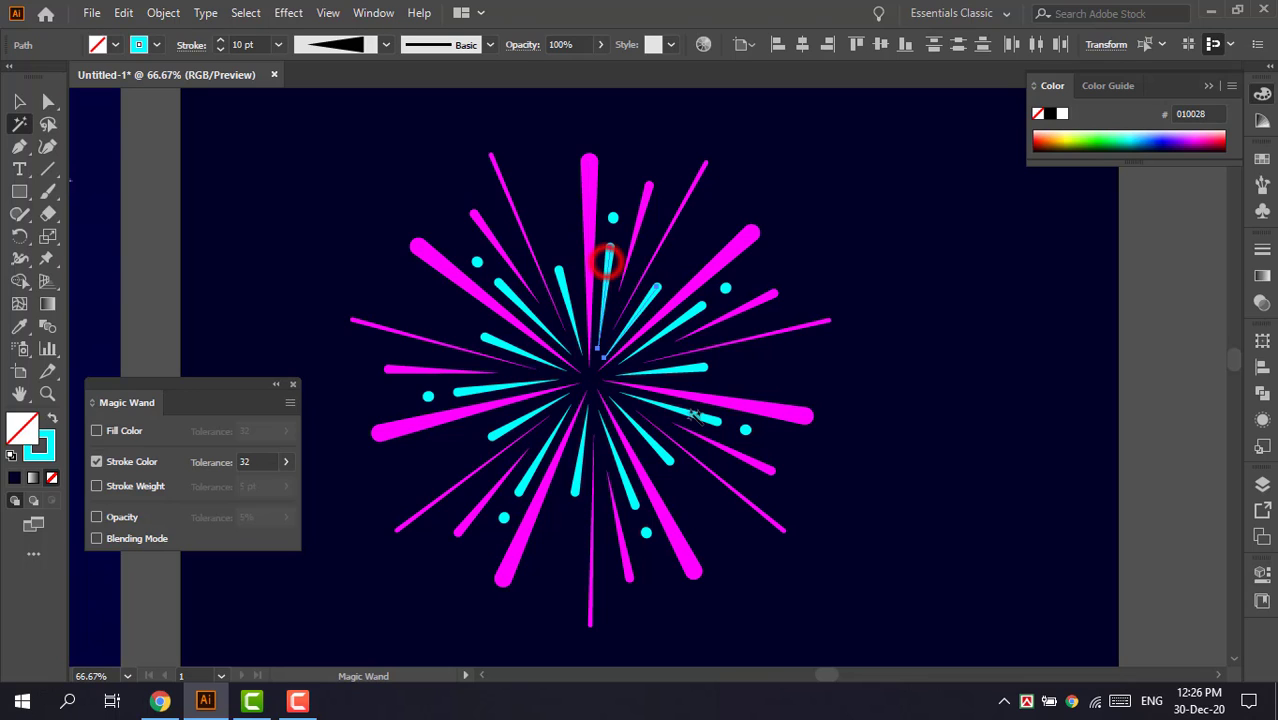
pyautogui.click(159, 45)
pyautogui.click(156, 77)
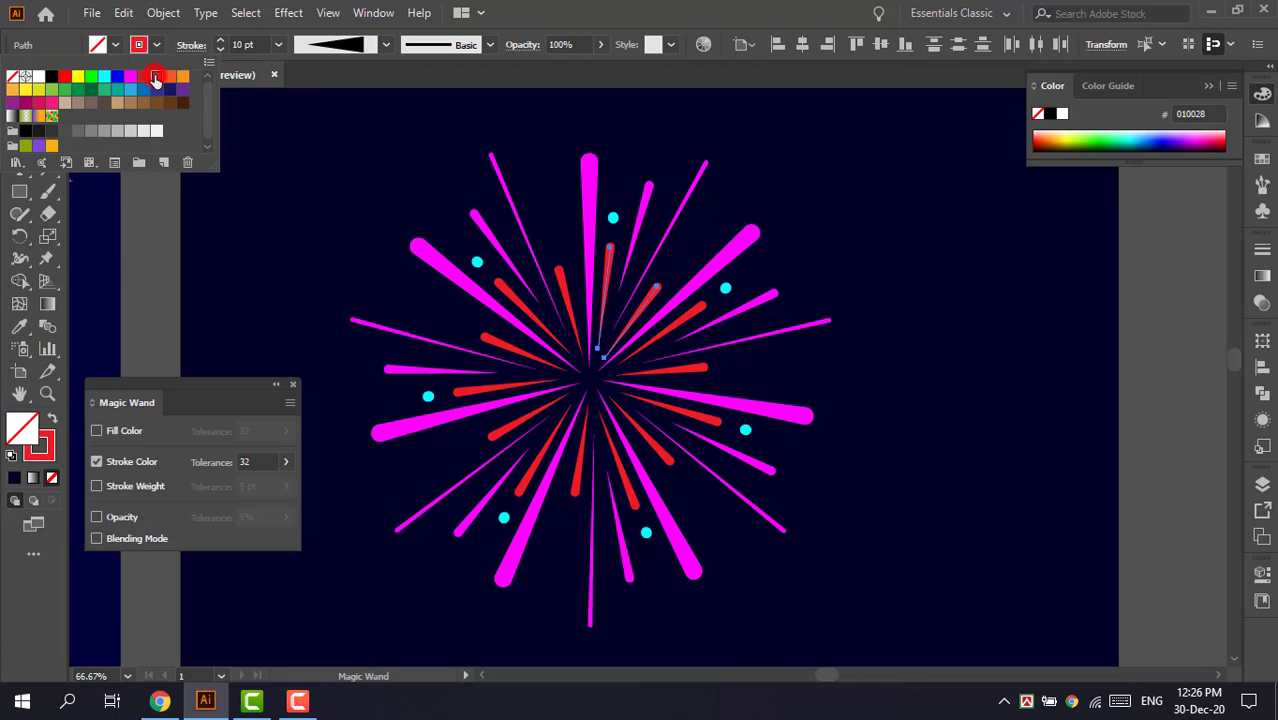
pyautogui.click(53, 90)
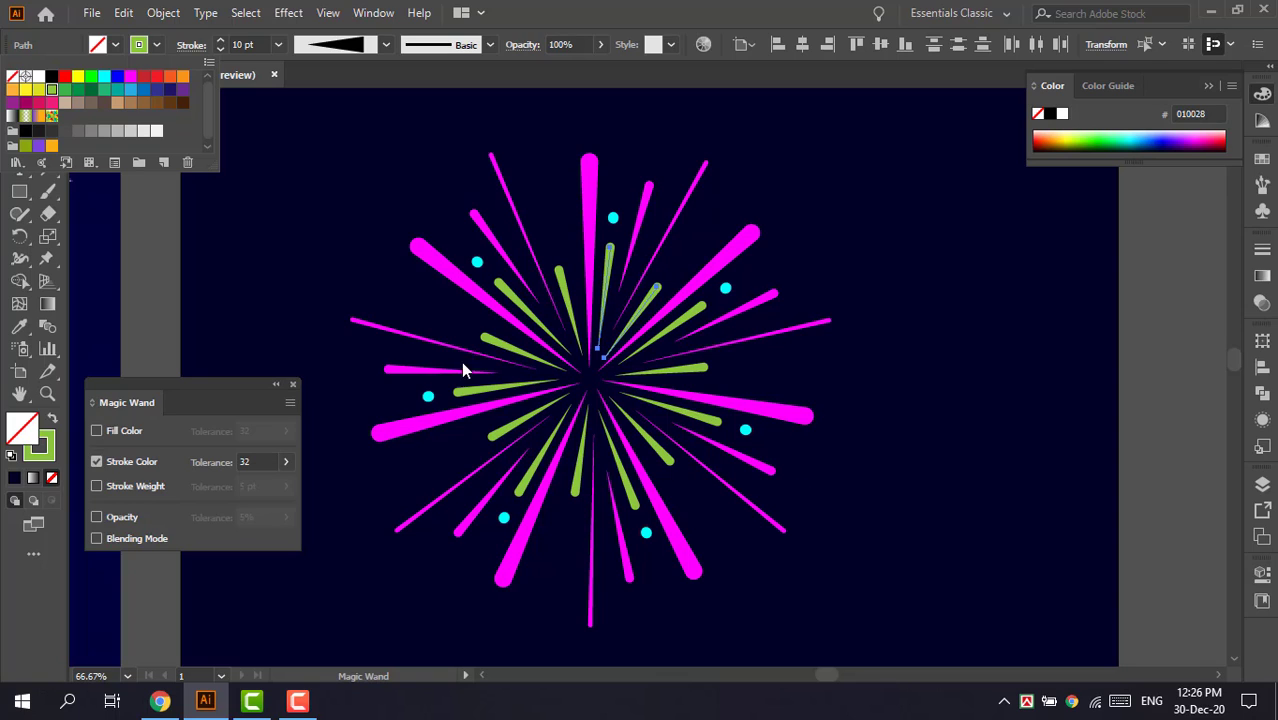
pyautogui.click(522, 22)
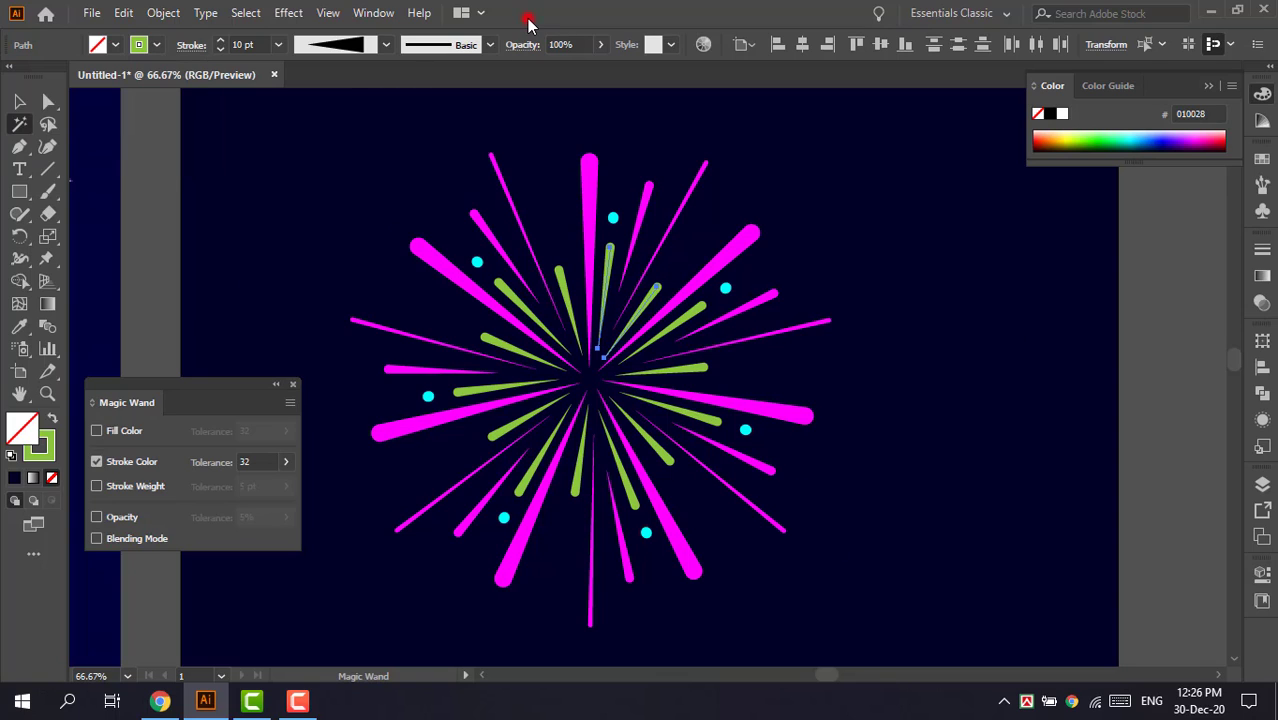
pyautogui.click(19, 101)
pyautogui.click(244, 232)
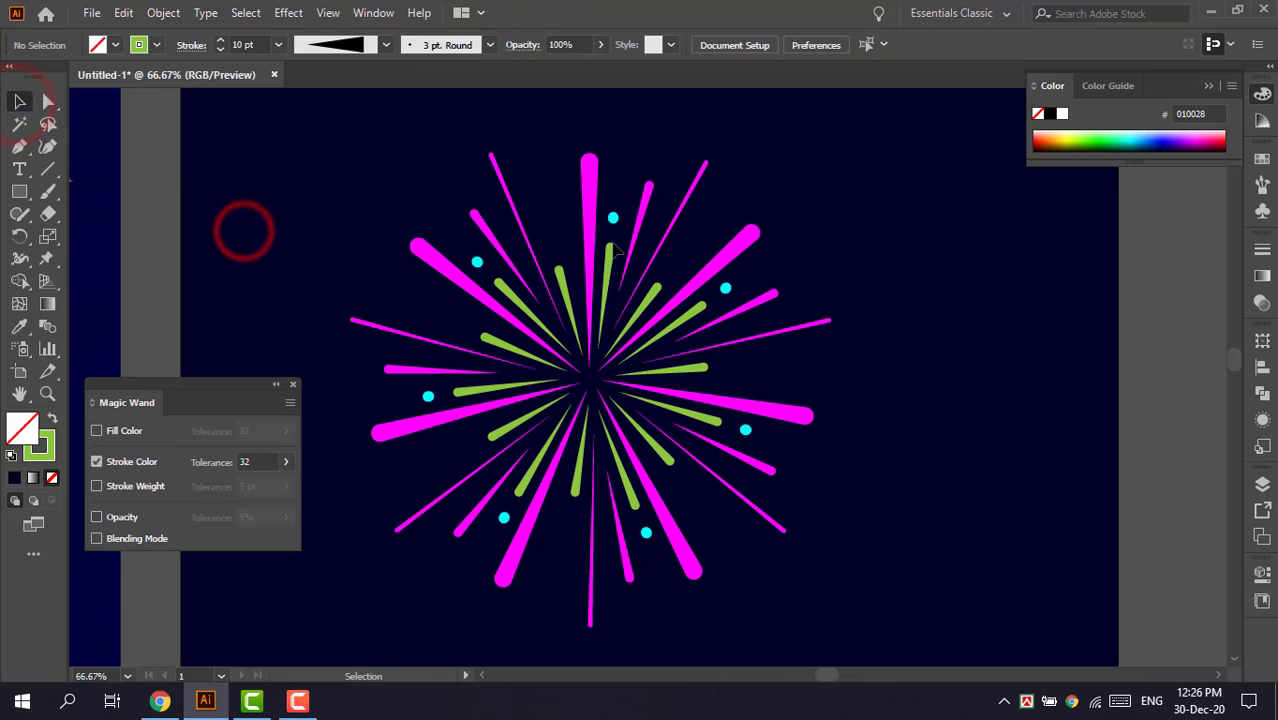
pyautogui.hotkey('ctrl', '-')
pyautogui.hotkey('ctrl', '-')
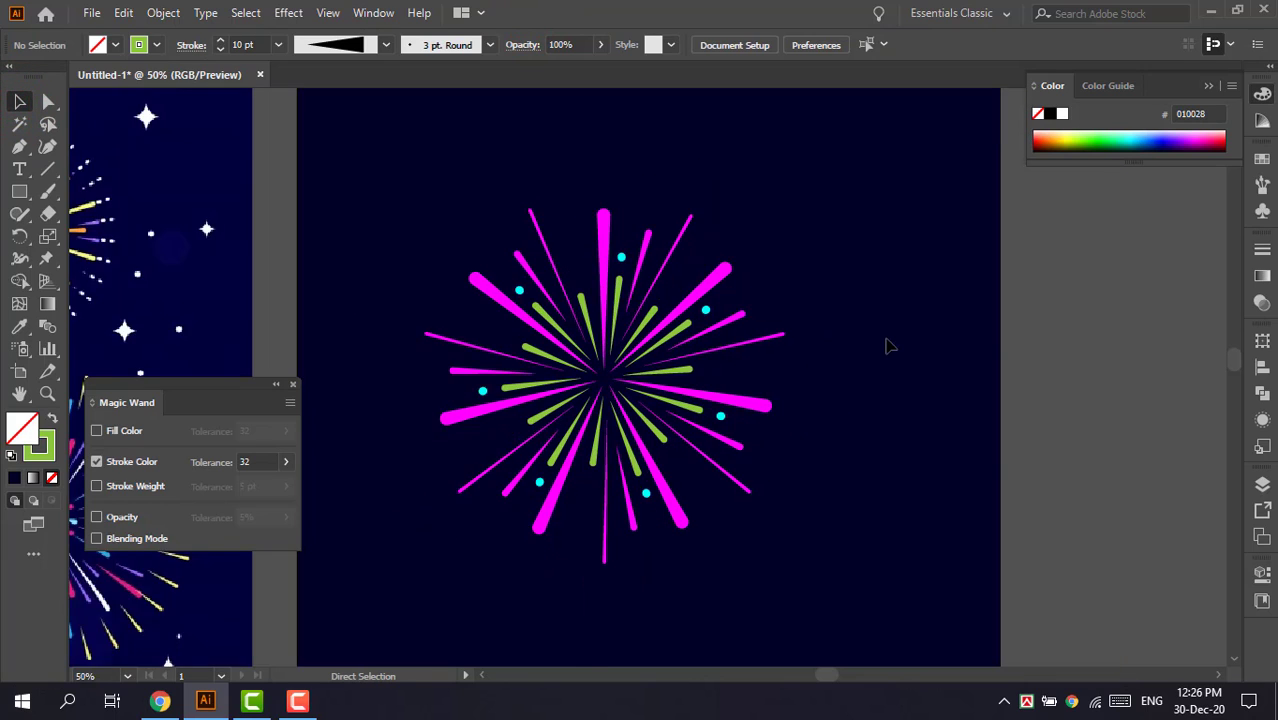
# - Move the whole burst to the upper-left area of the dark artboard and scale it down to about half size
pyautogui.click(616, 366)
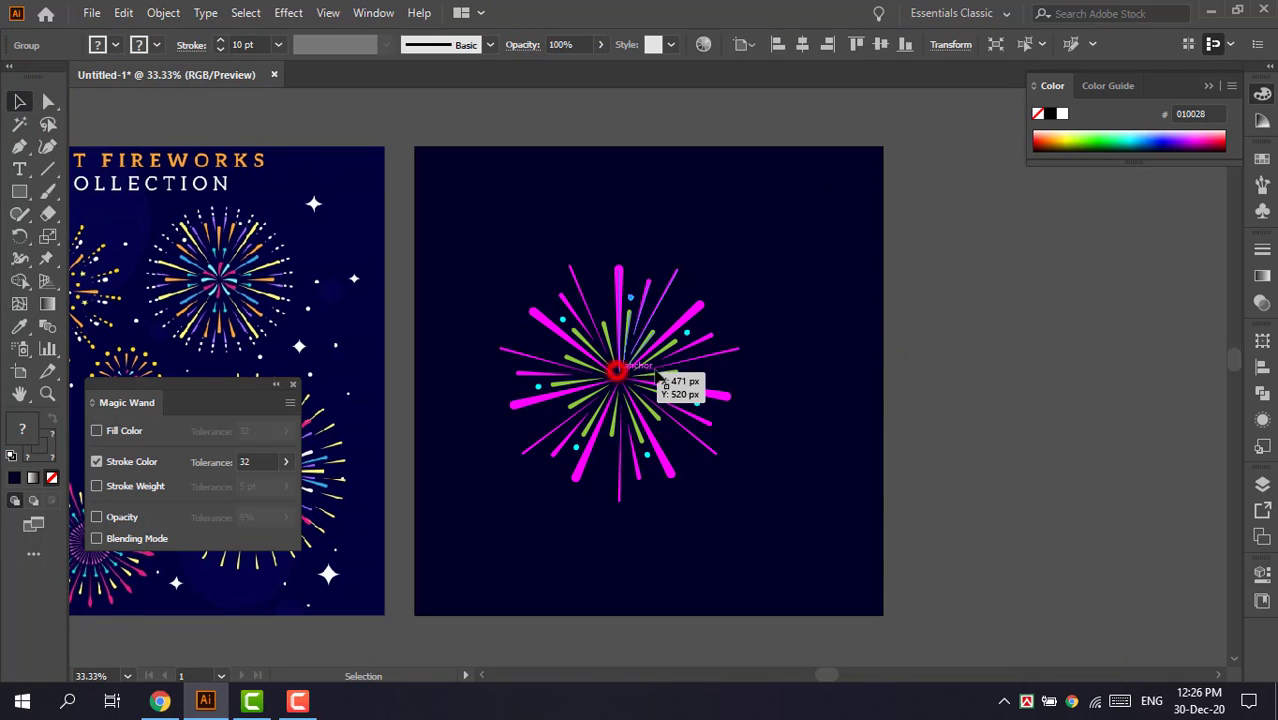
pyautogui.moveTo(616, 358); pyautogui.dragTo(515, 262)
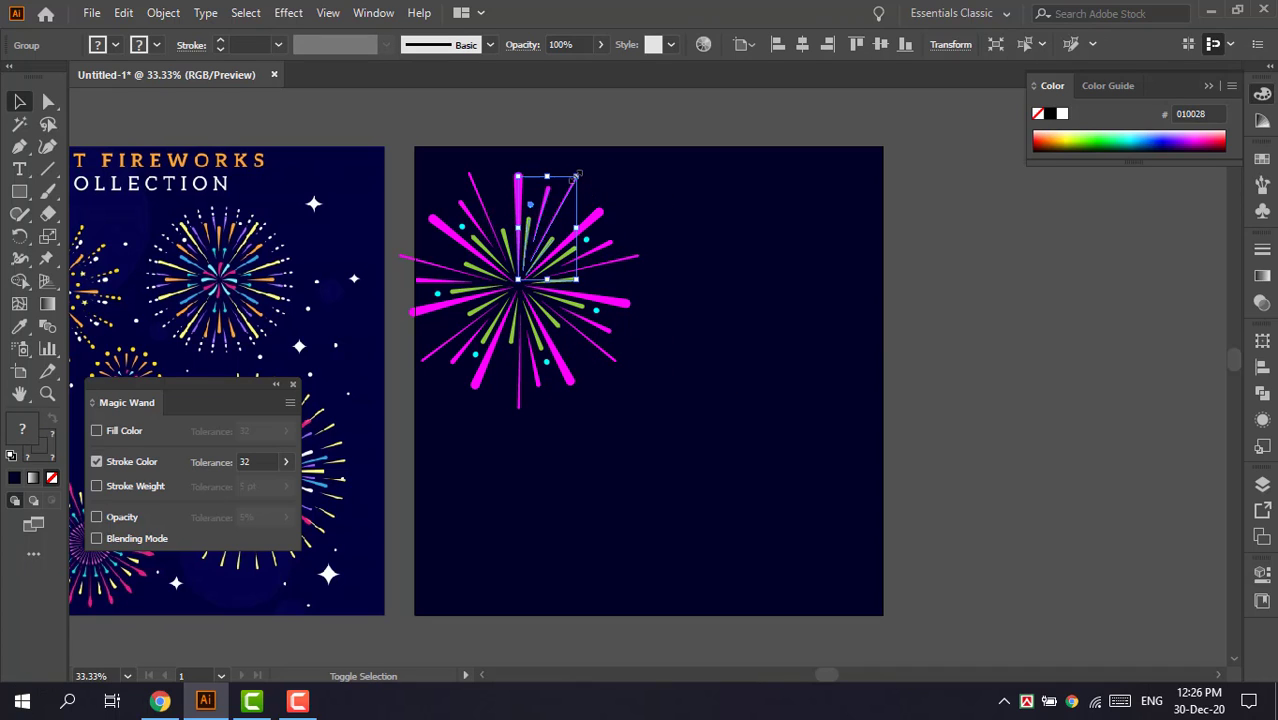
pyautogui.moveTo(576, 177); pyautogui.dragTo(622, 297)
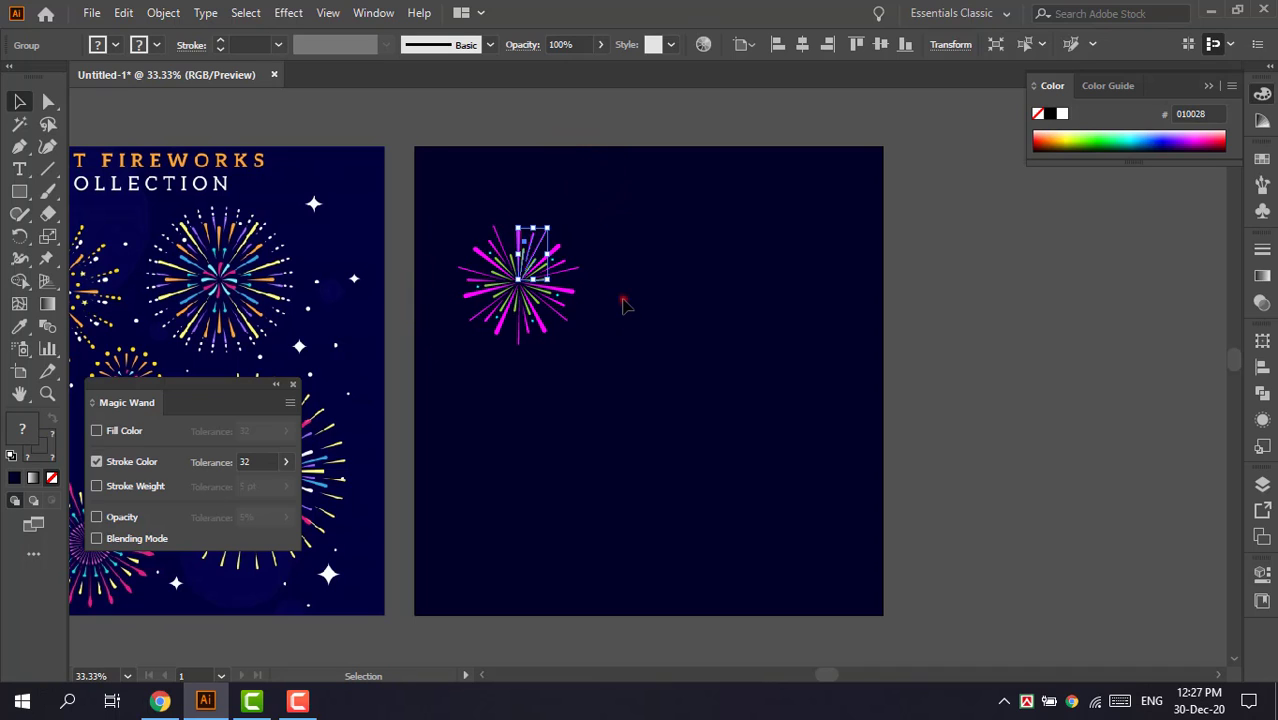
pyautogui.click(622, 297)
# - Duplicate the small burst and place the copy in the lower-right area of the dark artboard
pyautogui.click(560, 300)
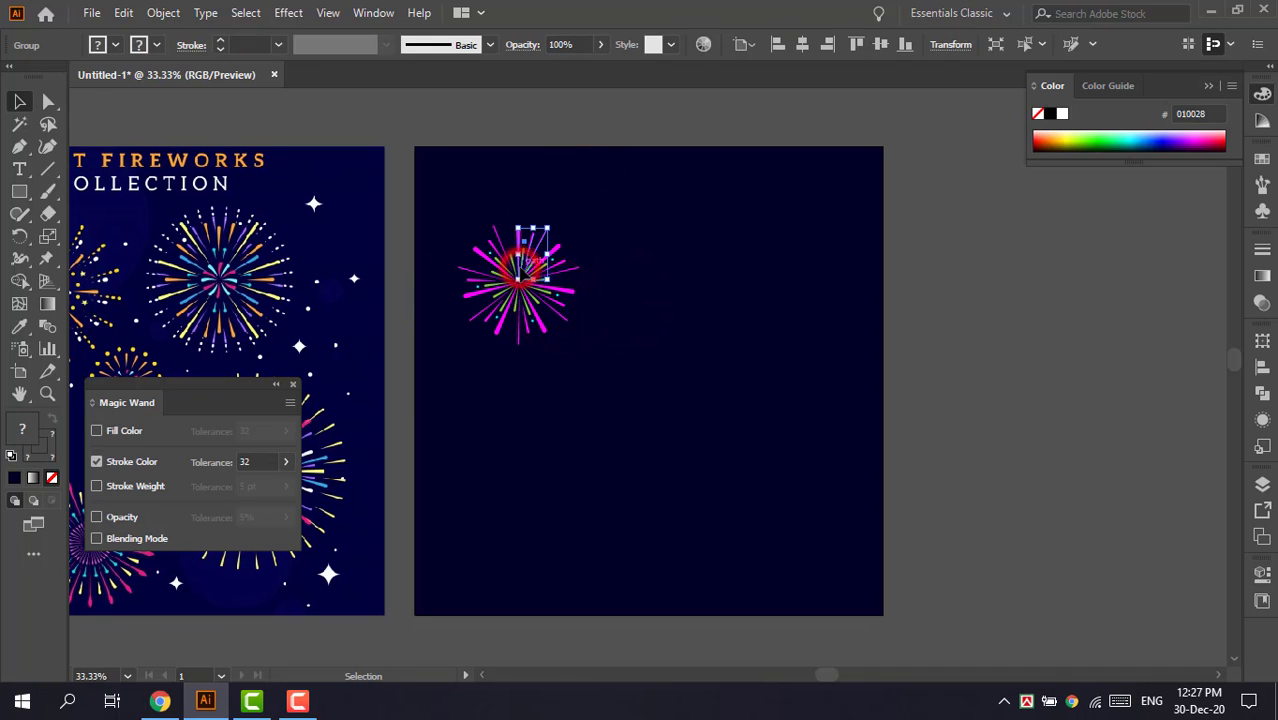
pyautogui.moveTo(522, 263); pyautogui.dragTo(752, 468)
pyautogui.click(864, 491)
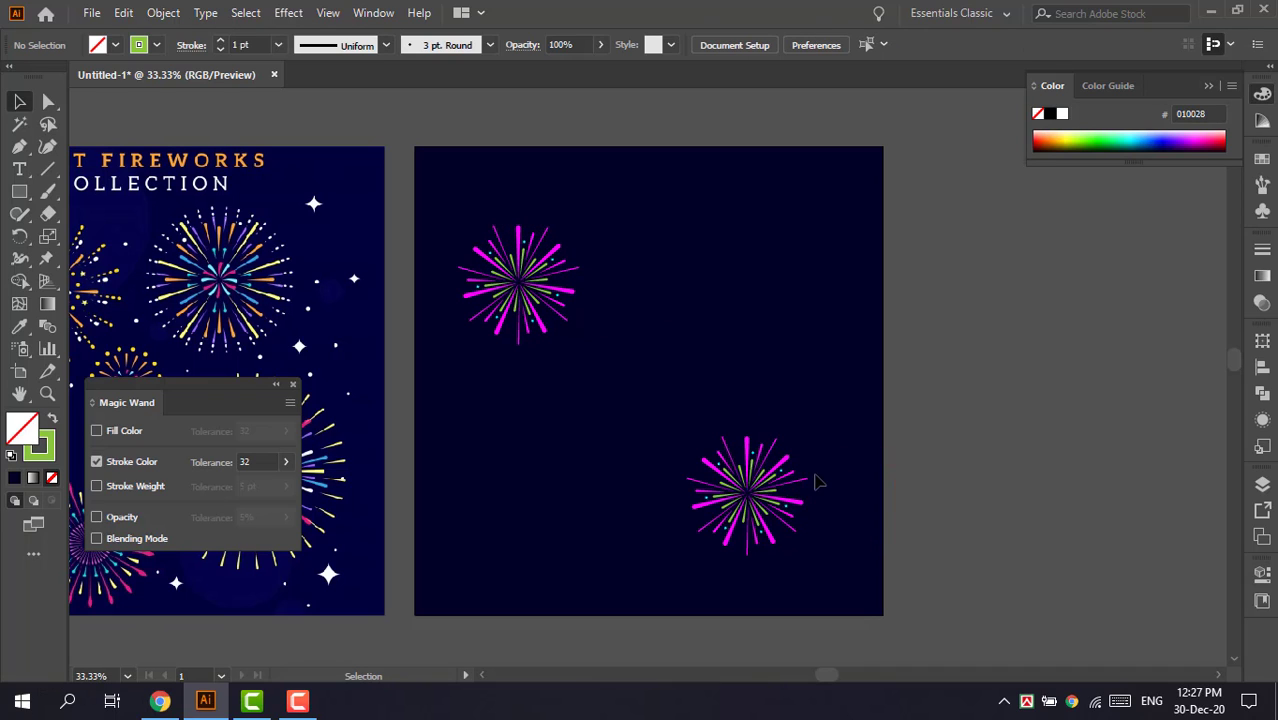
# - Enlarge the copied burst to about twice its size and position it so it fits inside the artboard's lower-right area
pyautogui.click(768, 473)
pyautogui.moveTo(746, 438); pyautogui.dragTo(640, 318)
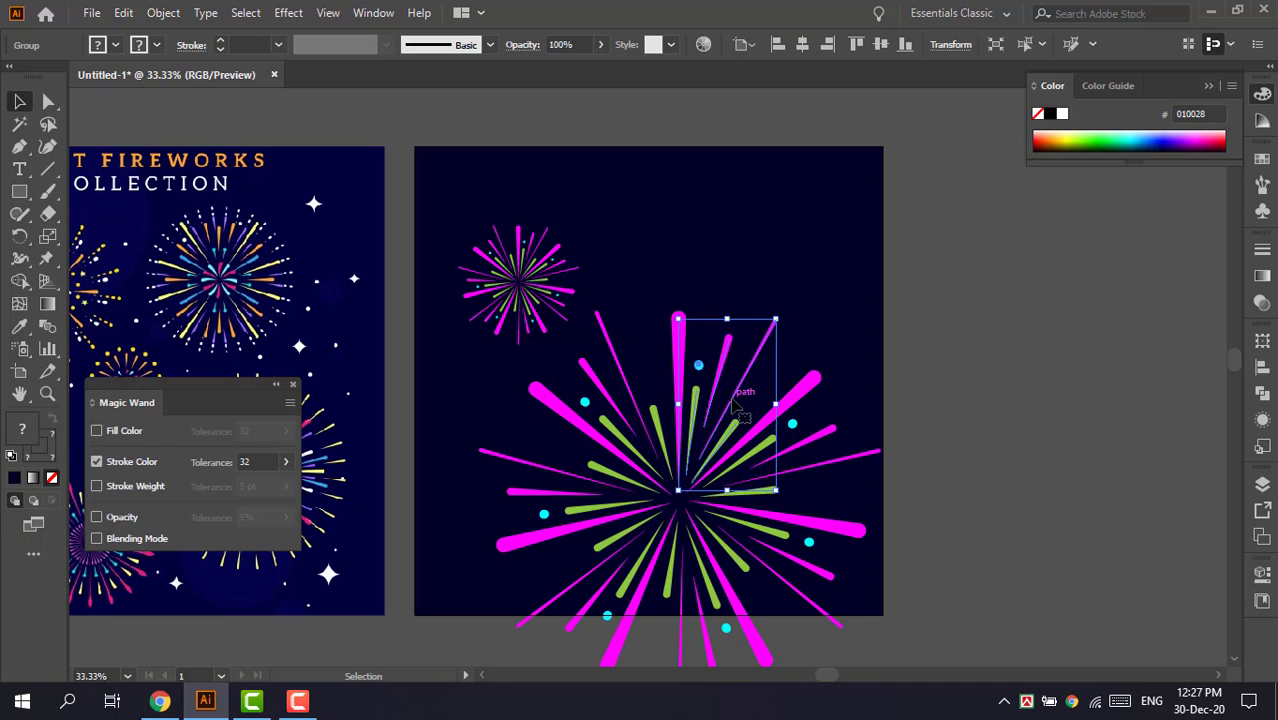
pyautogui.scroll(-3, 785, 430)
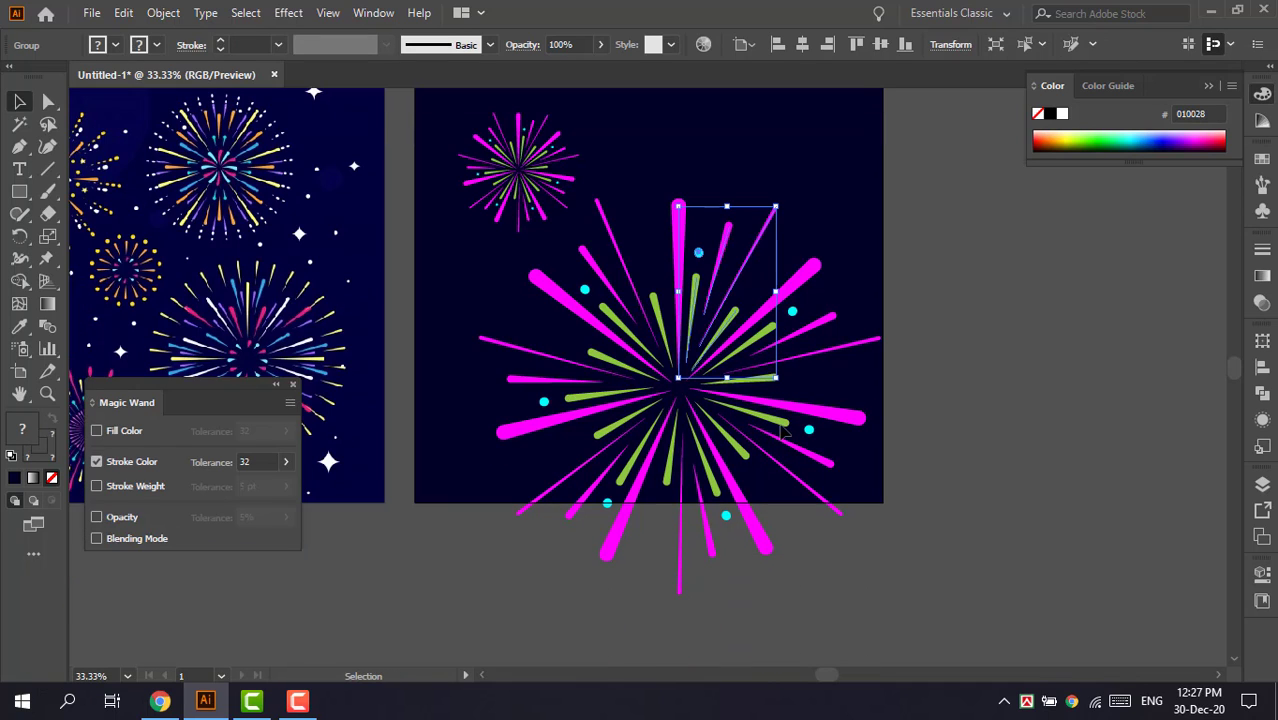
pyautogui.moveTo(679, 208); pyautogui.dragTo(712, 267)
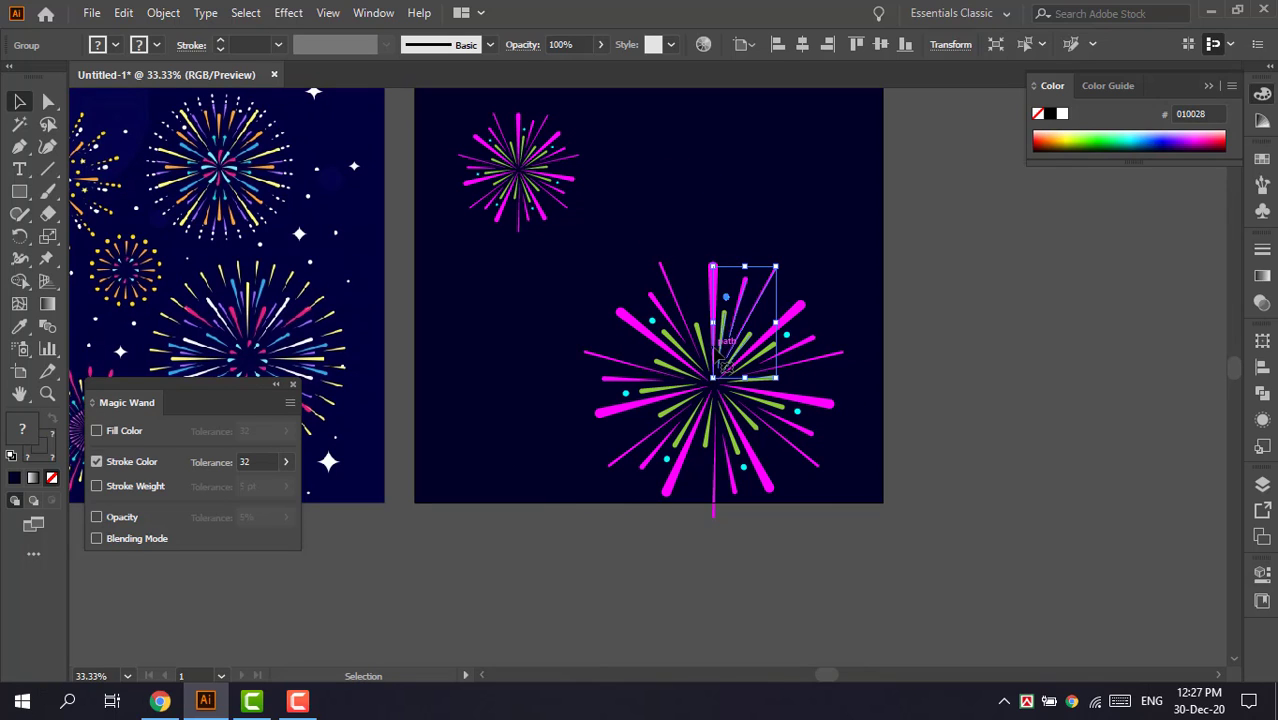
pyautogui.moveTo(712, 352); pyautogui.dragTo(712, 337)
pyautogui.click(858, 362)
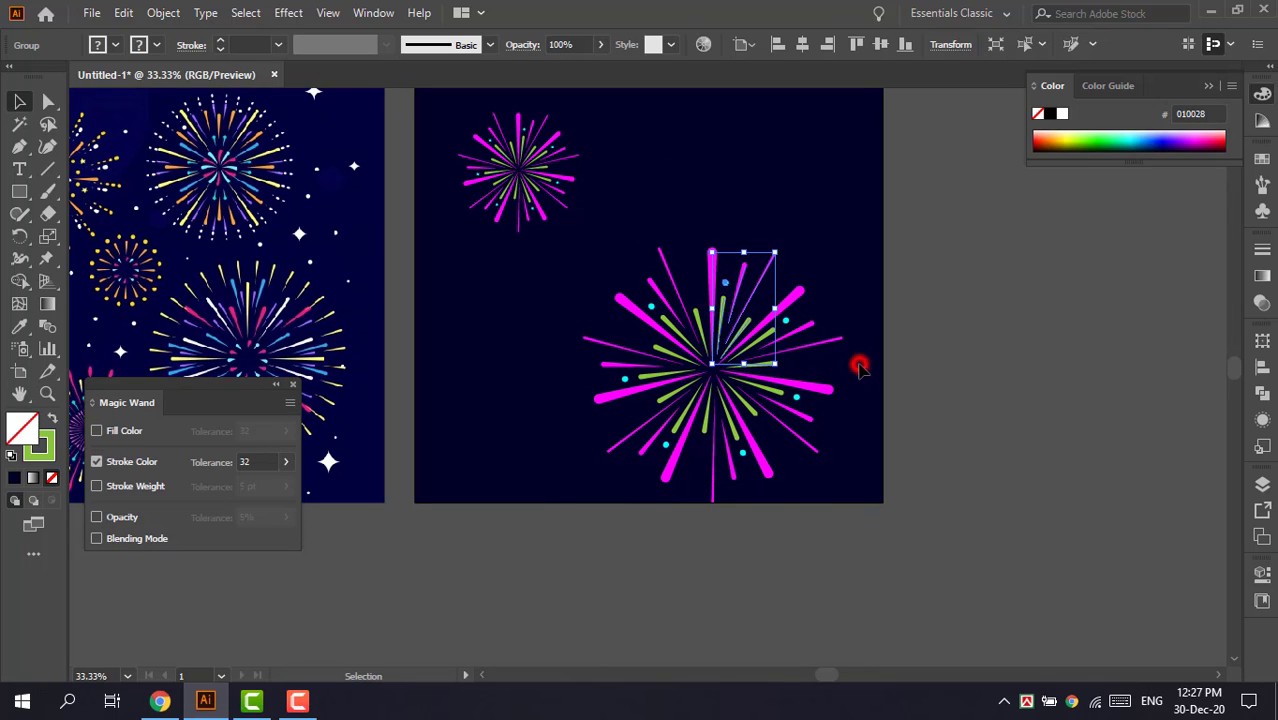
# - Isolate the large burst's source group and make its thick vertical magenta spike a dashed line with 0 pt dash and 30 pt gap
pyautogui.click(712, 288)
pyautogui.doubleClick(712, 288)
pyautogui.click(712, 285)
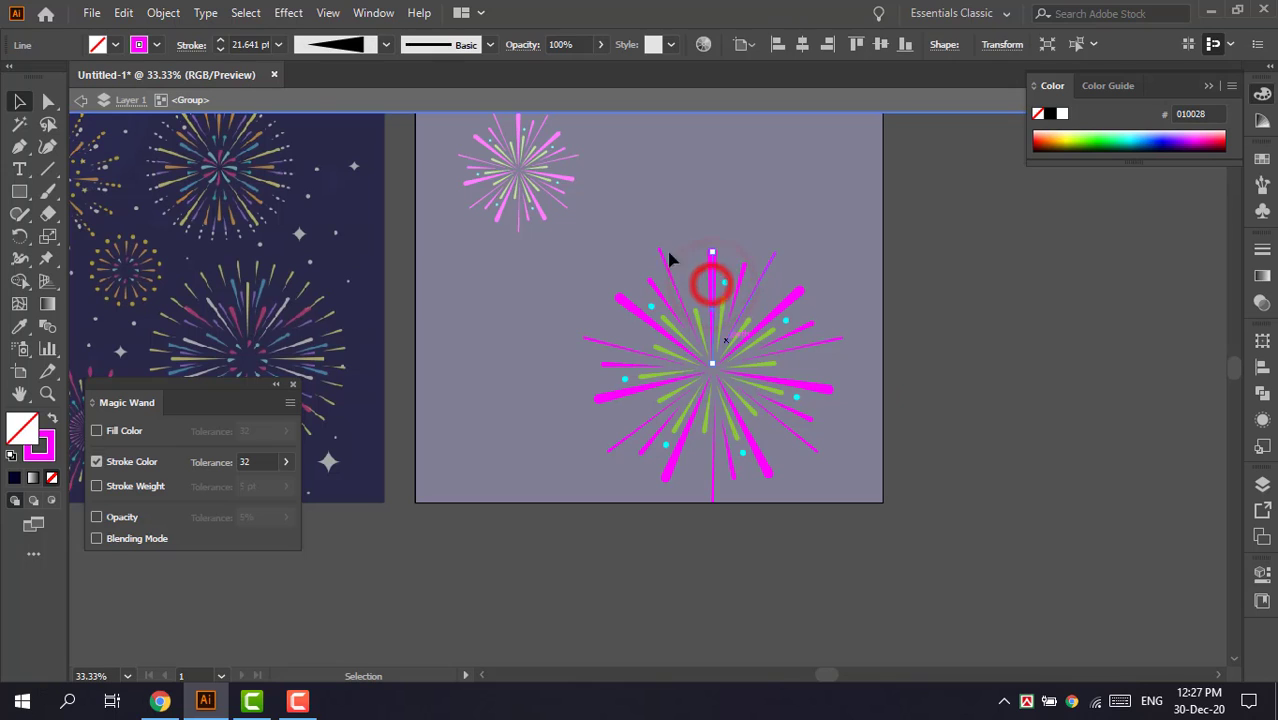
pyautogui.click(157, 44)
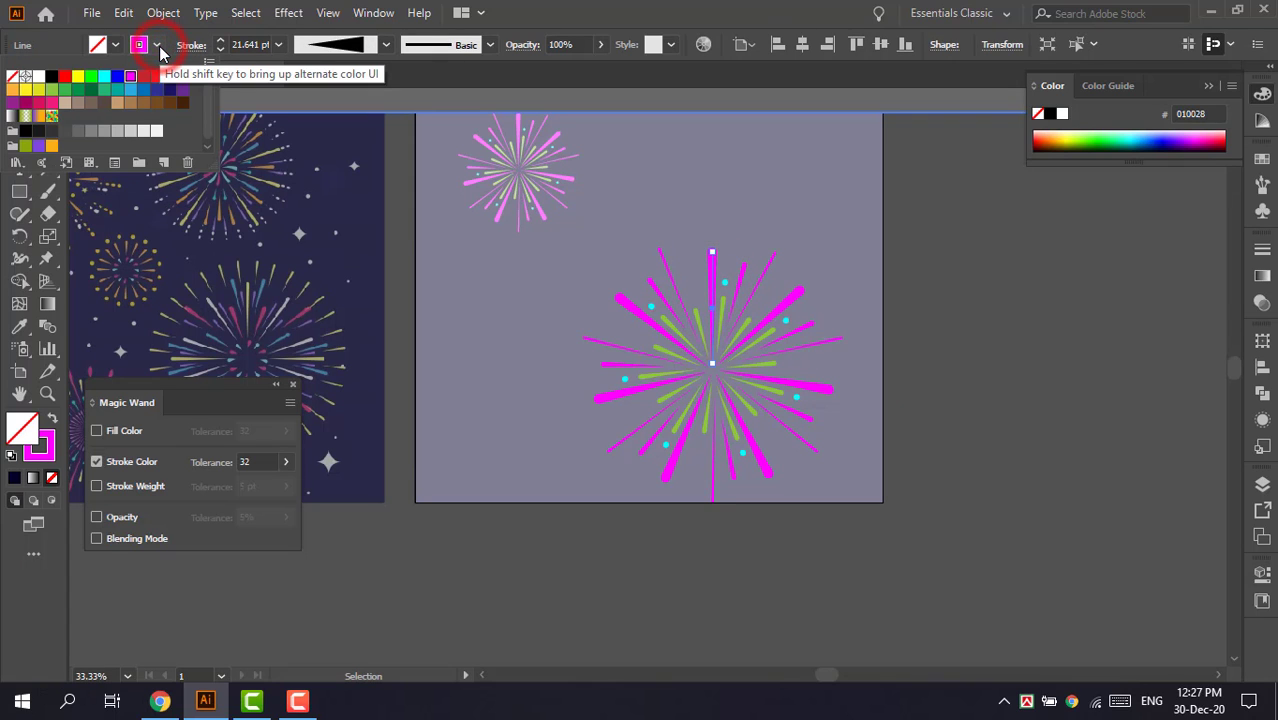
pyautogui.click(158, 45)
pyautogui.click(181, 46)
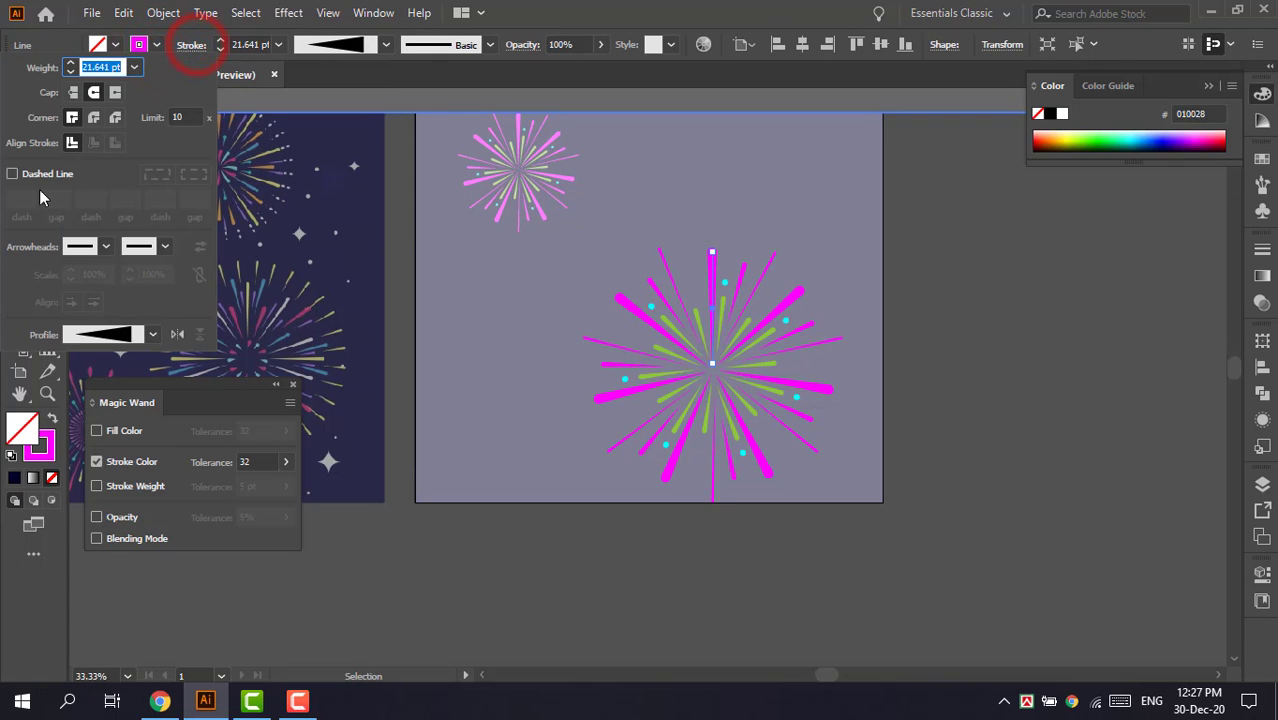
pyautogui.click(12, 174)
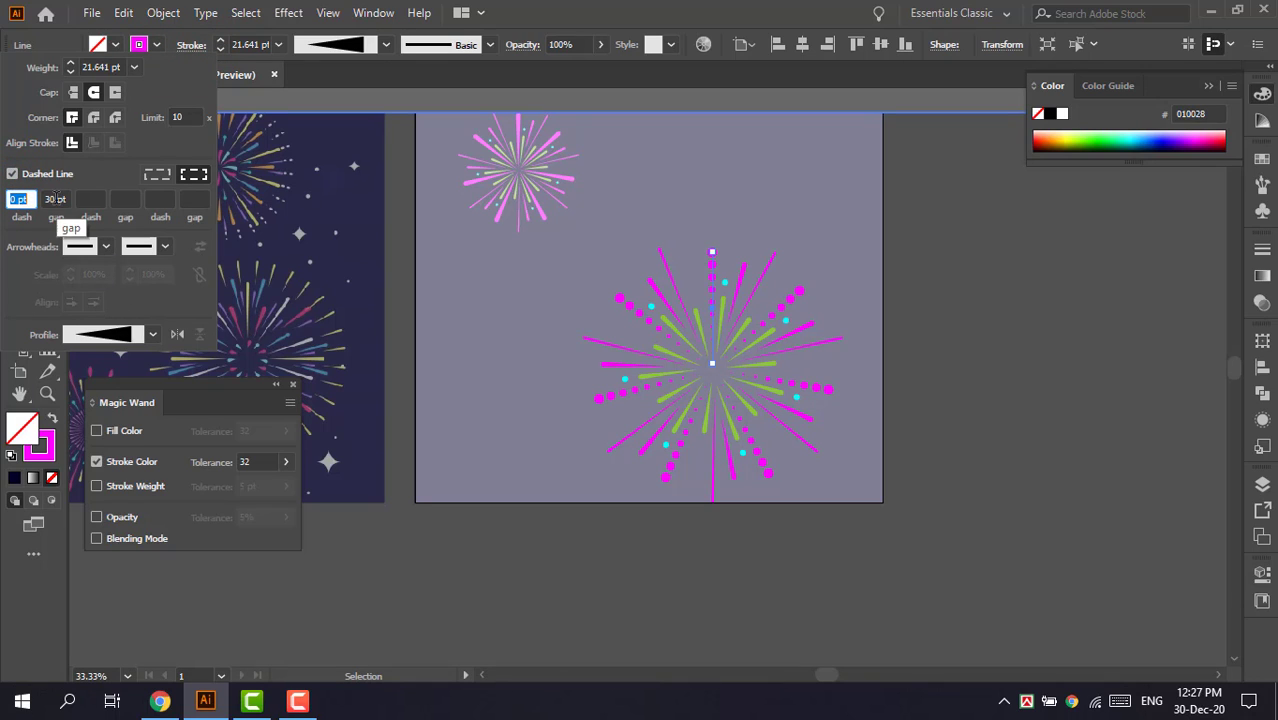
pyautogui.click(855, 440)
pyautogui.scroll(1, 984, 496)
pyautogui.click(929, 475)
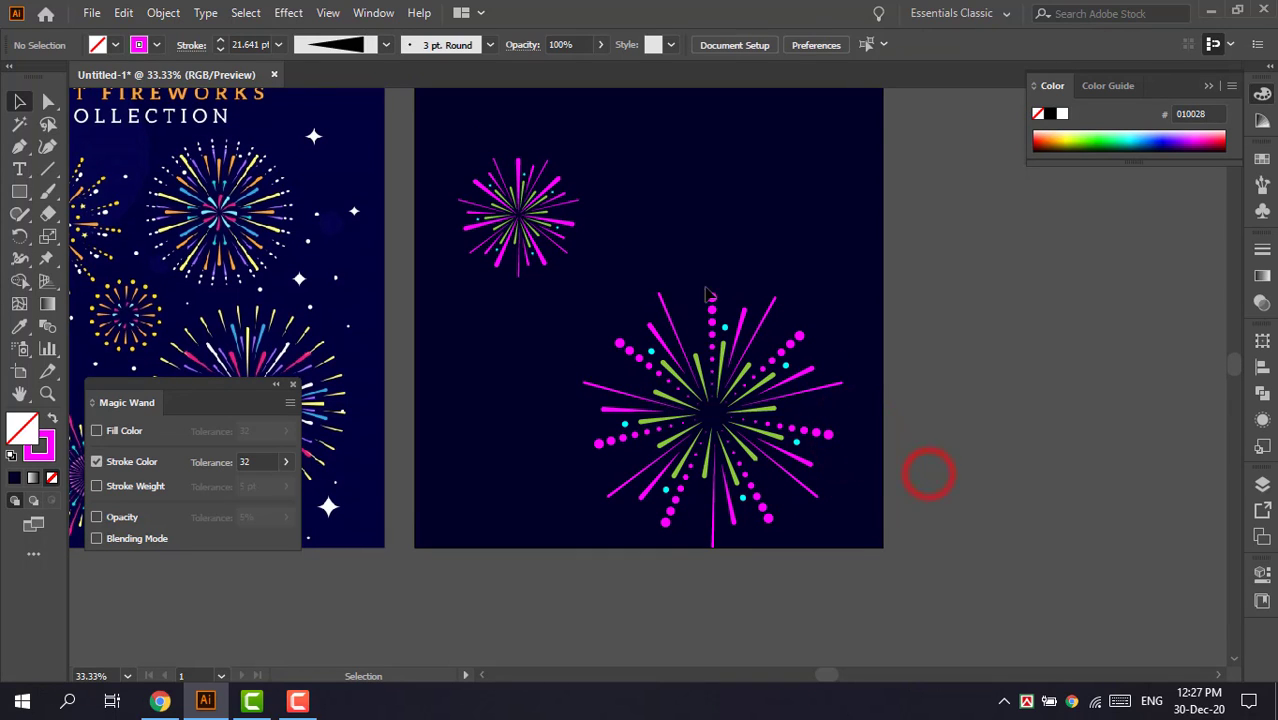
pyautogui.scroll(3, 931, 500)
pyautogui.scroll(-1, 931, 500)
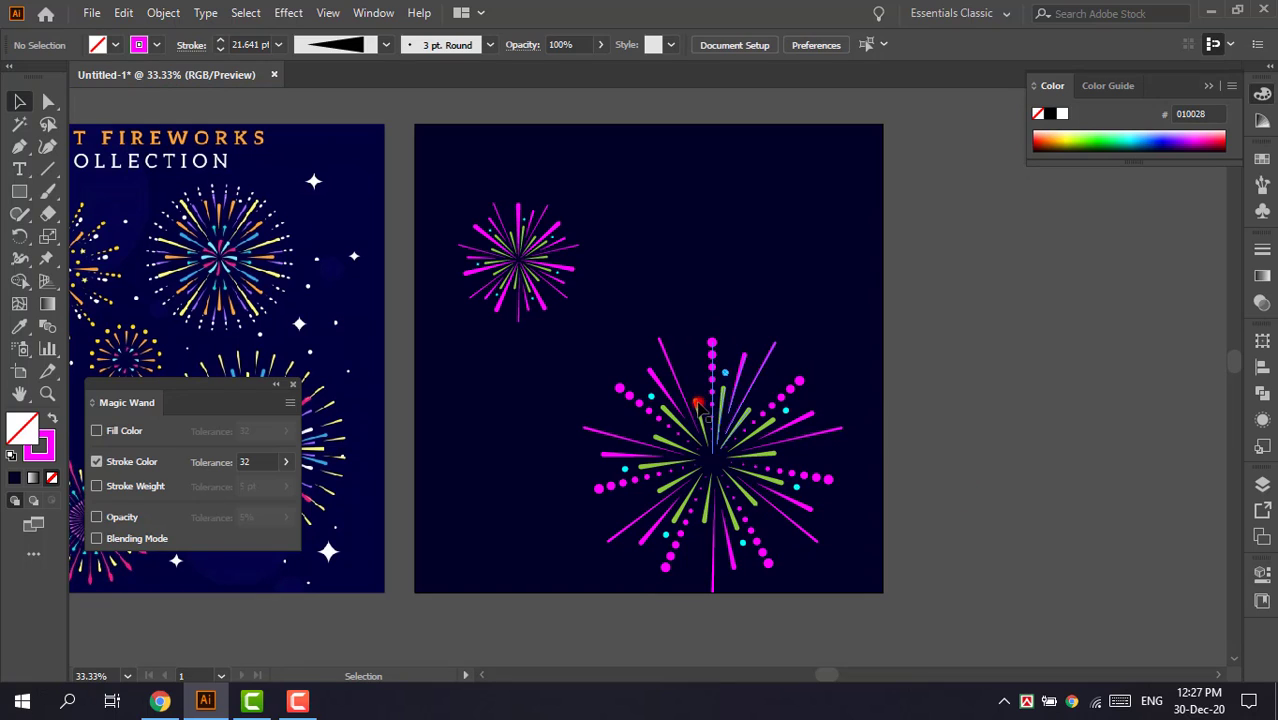
# - Lengthen the diagonal green spike in the large burst's source group, convert its outer anchor to smooth and bend it into an arc
pyautogui.click(702, 400)
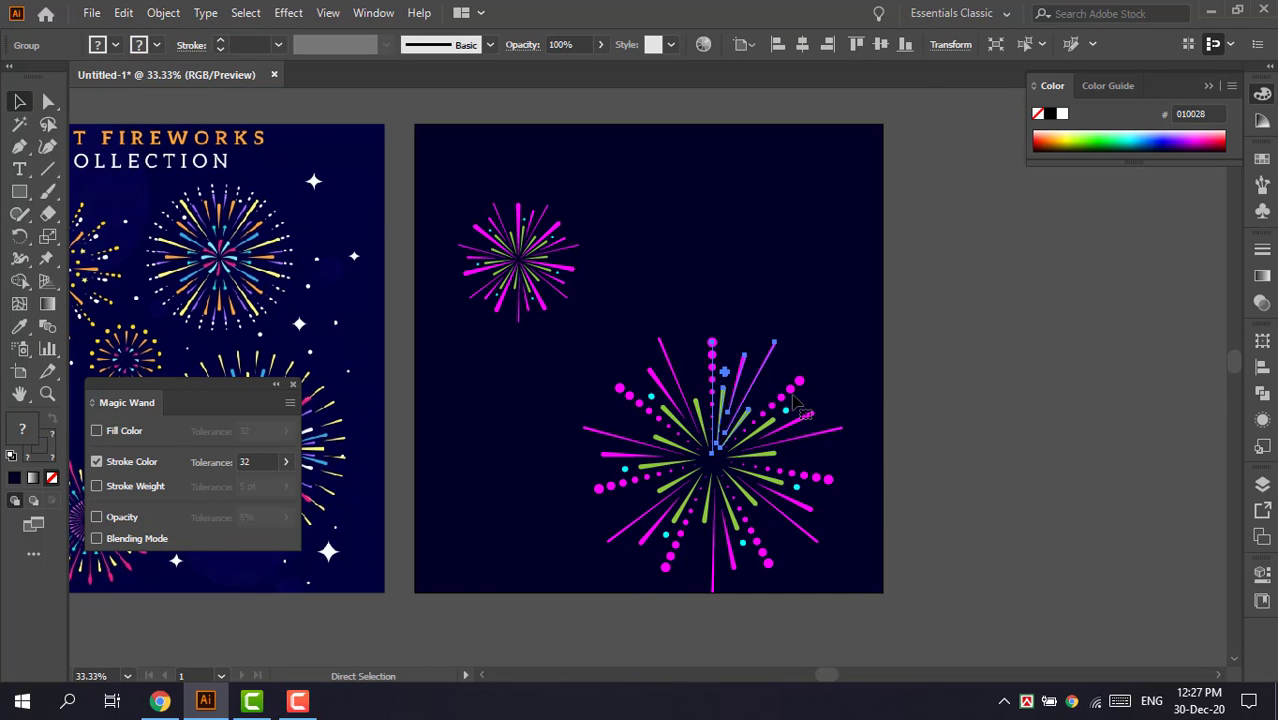
pyautogui.scroll(2, 793, 403)
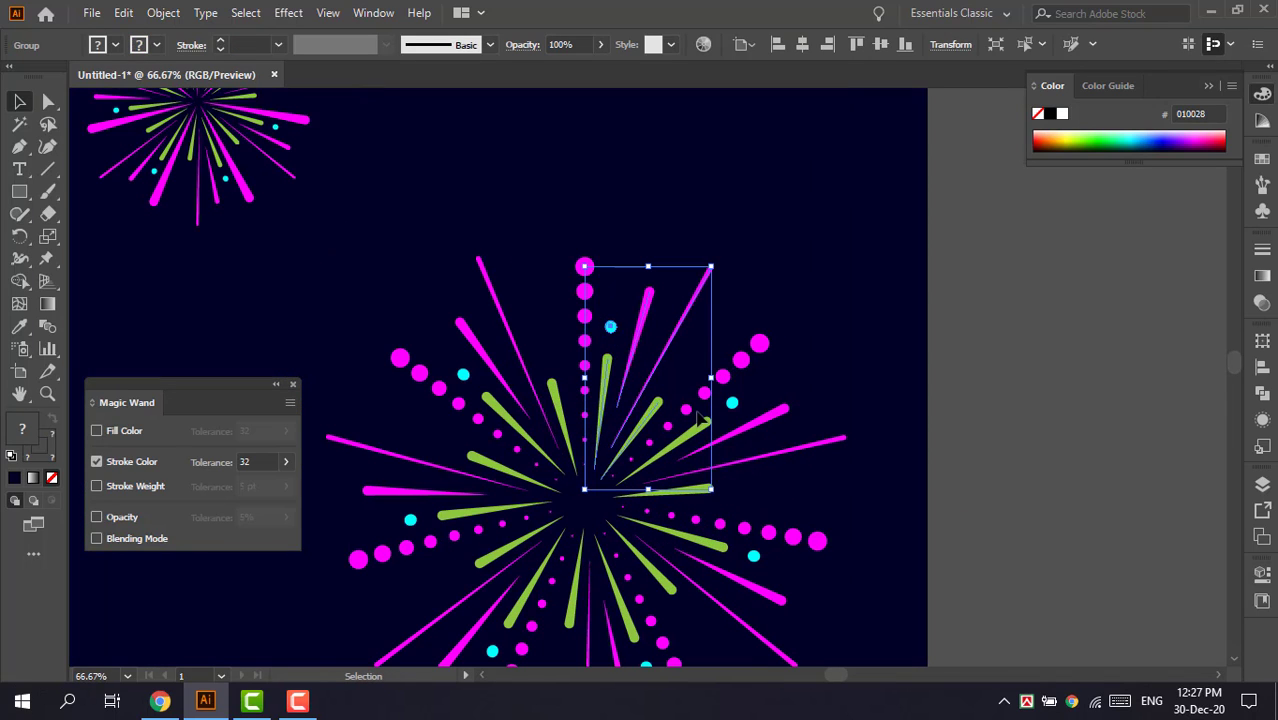
pyautogui.click(48, 101)
pyautogui.moveTo(657, 402); pyautogui.dragTo(697, 350)
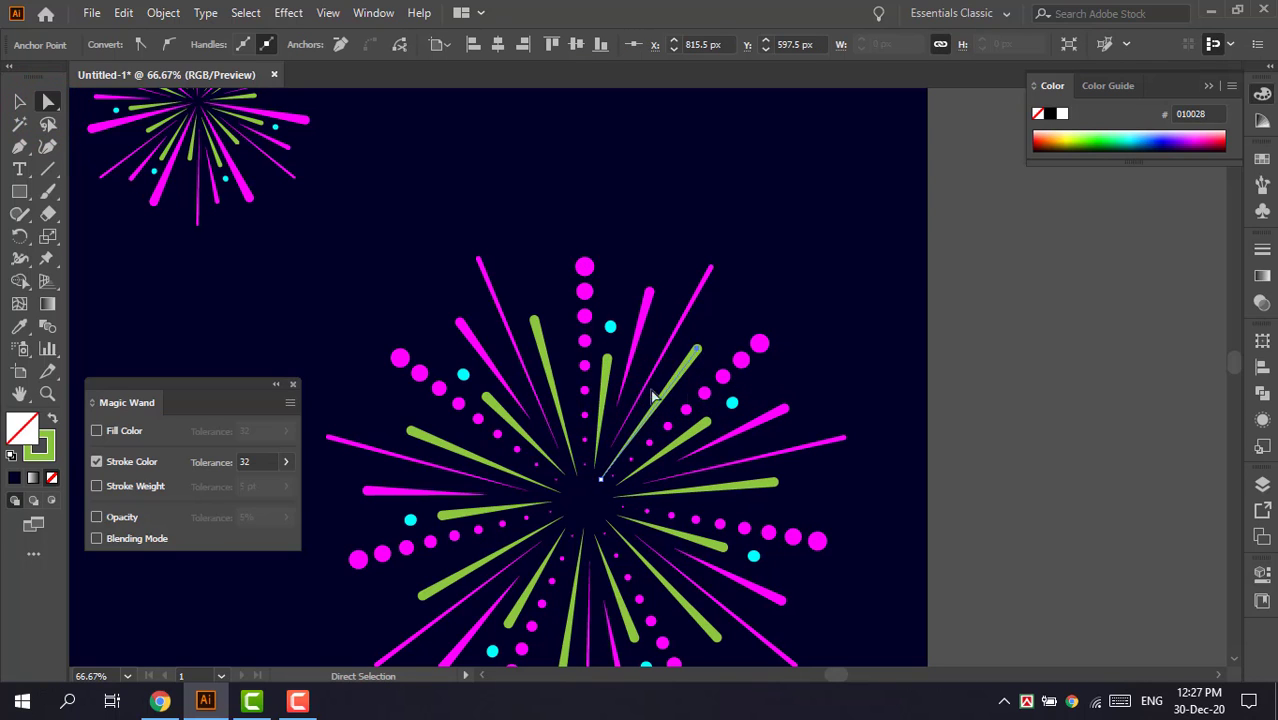
pyautogui.click(168, 46)
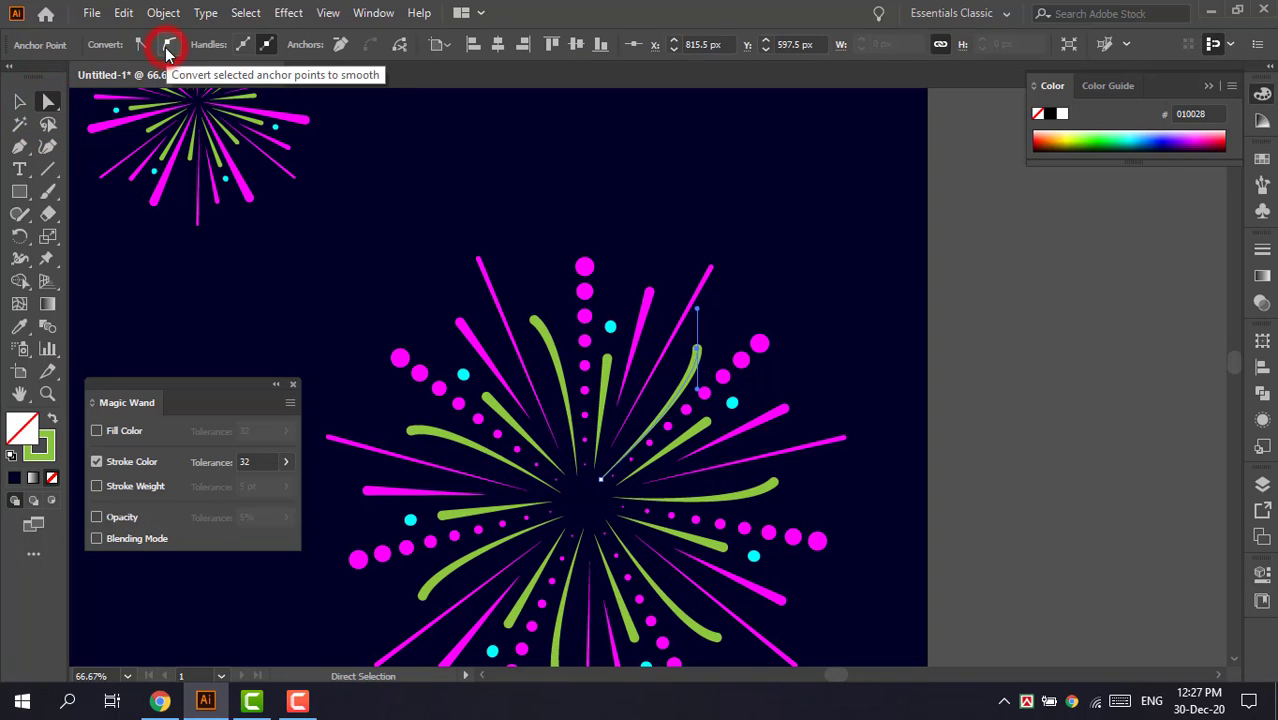
pyautogui.moveTo(697, 397); pyautogui.dragTo(643, 391)
pyautogui.moveTo(701, 355); pyautogui.dragTo(718, 357)
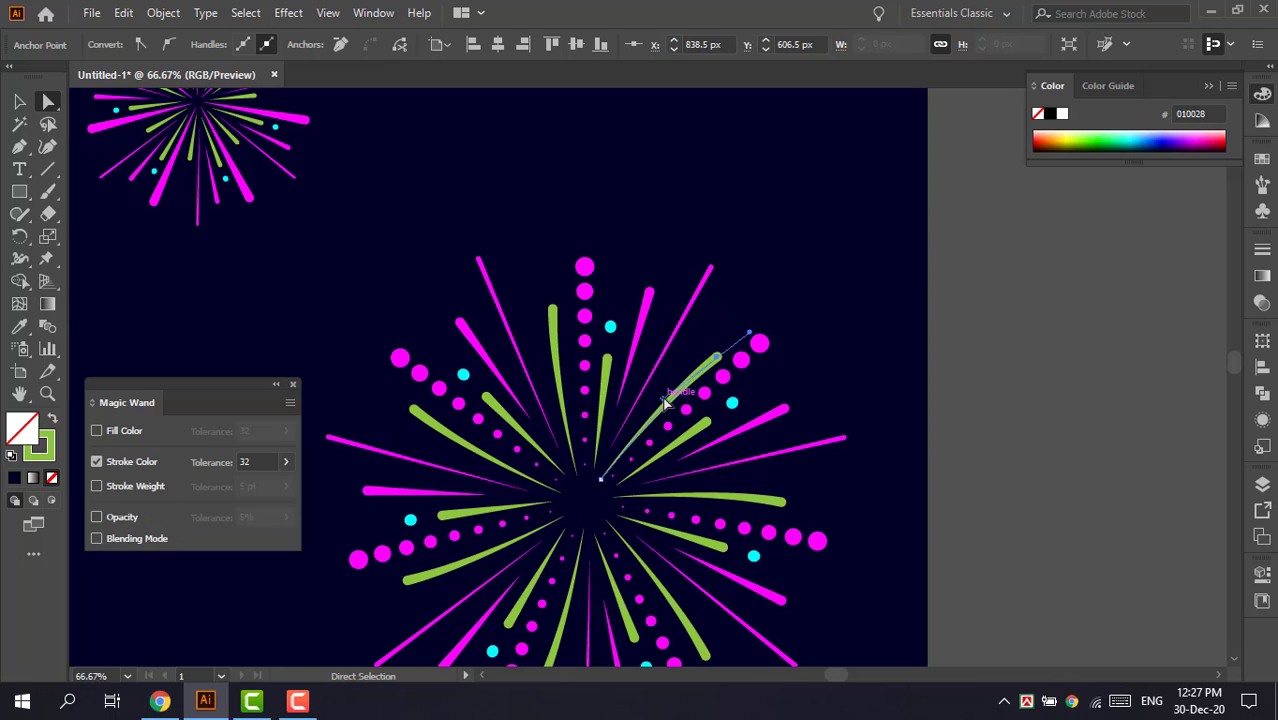
pyautogui.moveTo(665, 402); pyautogui.dragTo(616, 405)
pyautogui.click(891, 378)
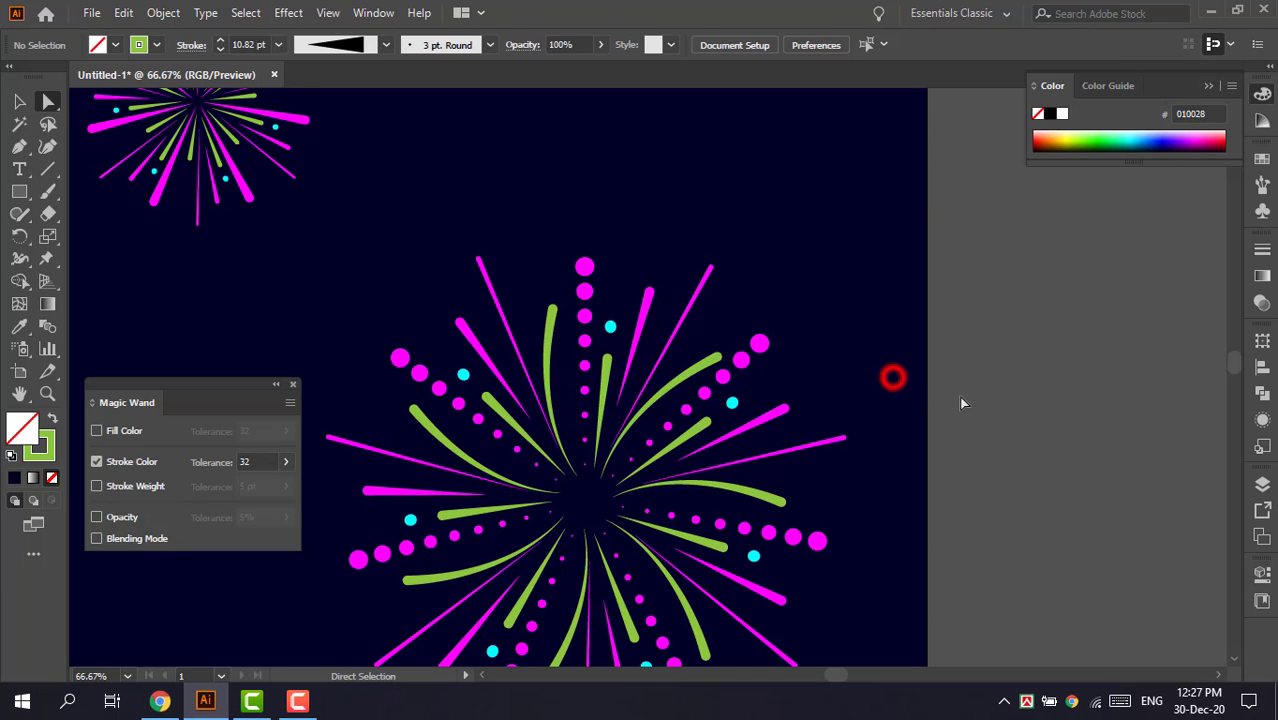
# - Convert the outer anchor of the short, nearly vertical green spike to smooth and bend the spike into a gentle curve
pyautogui.scroll(-3, 985, 503)
pyautogui.scroll(1, 985, 508)
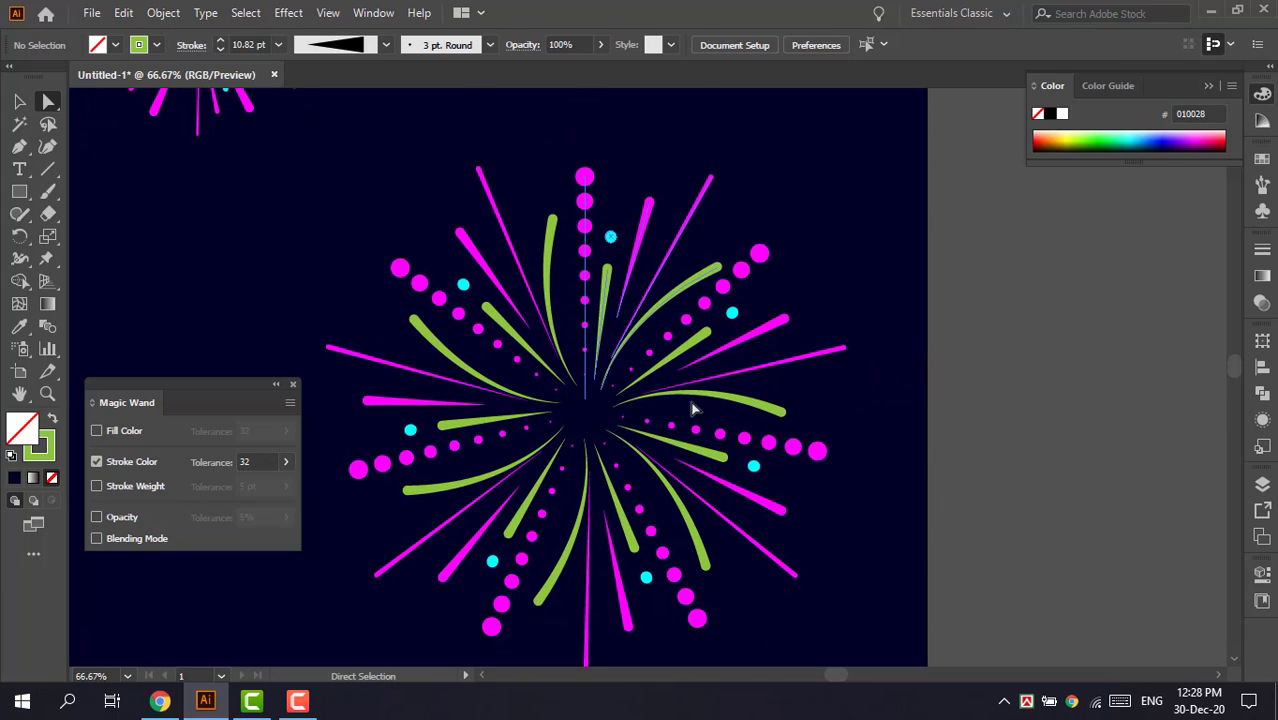
pyautogui.click(594, 380)
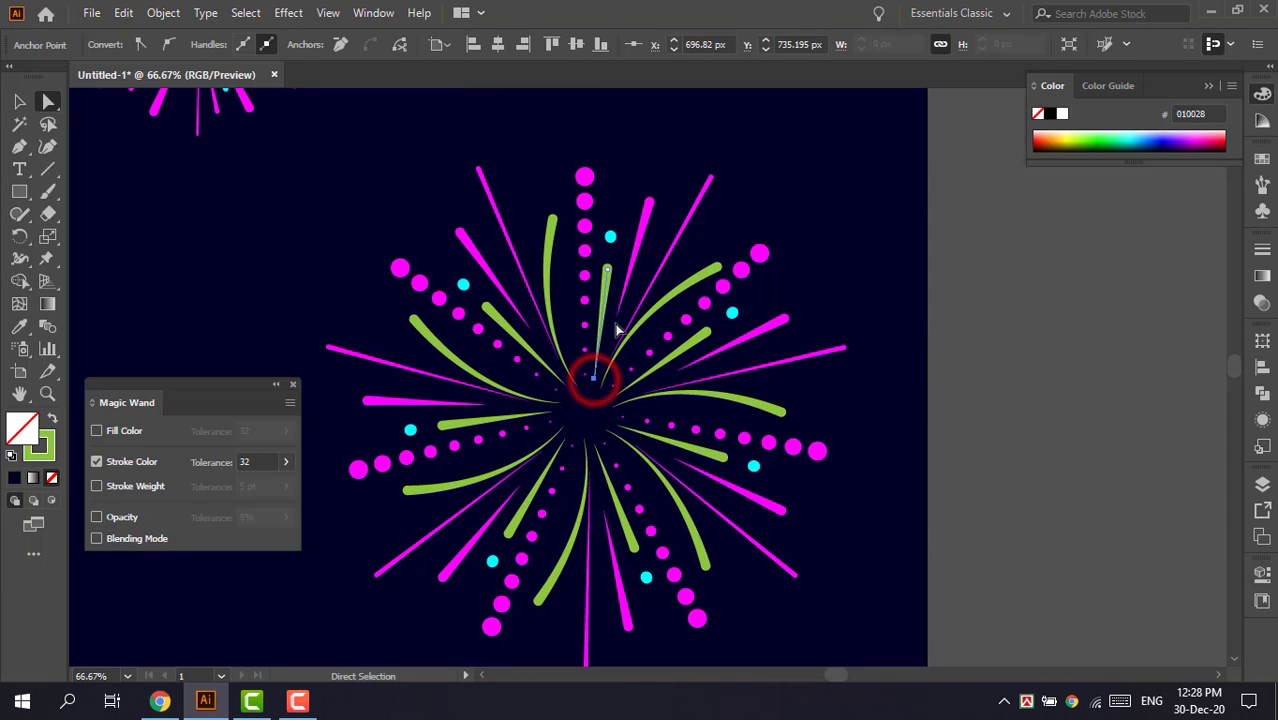
pyautogui.click(606, 270)
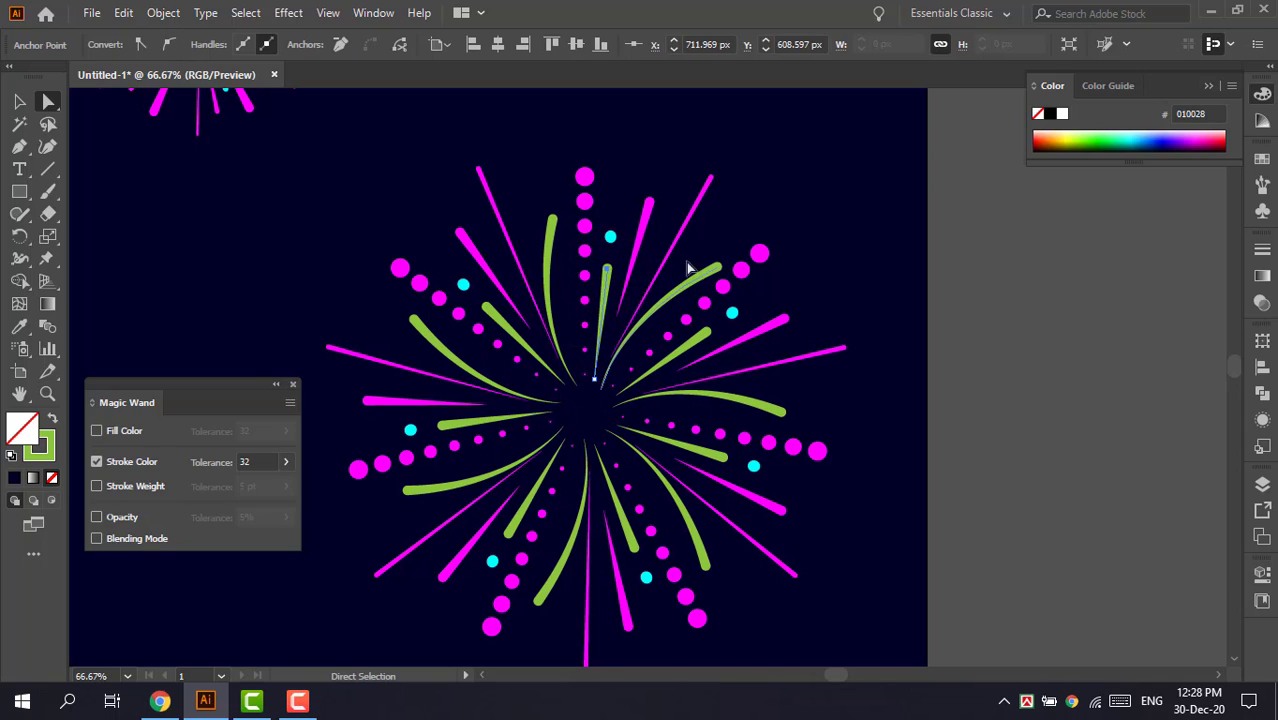
pyautogui.click(605, 273)
pyautogui.click(170, 50)
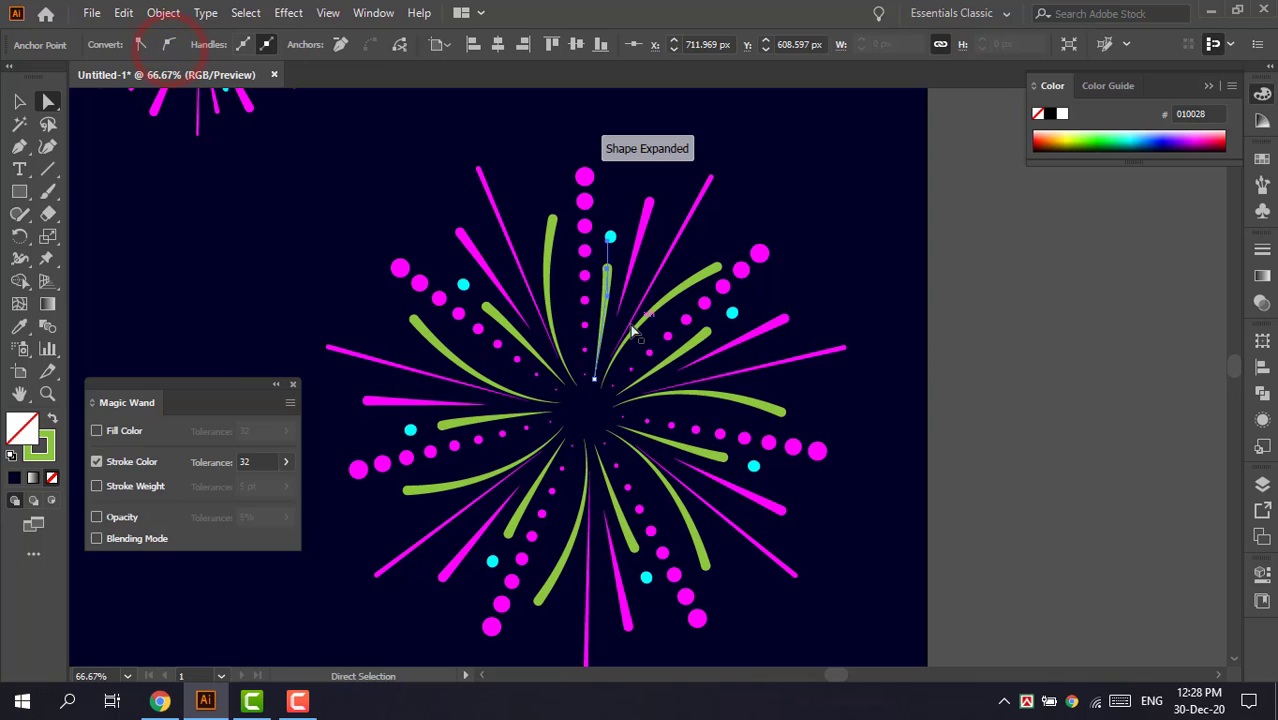
pyautogui.moveTo(612, 303)
pyautogui.mouseDown()
pyautogui.moveTo(606, 290)
pyautogui.moveTo(617, 350)
pyautogui.mouseUp()
pyautogui.click(976, 447)
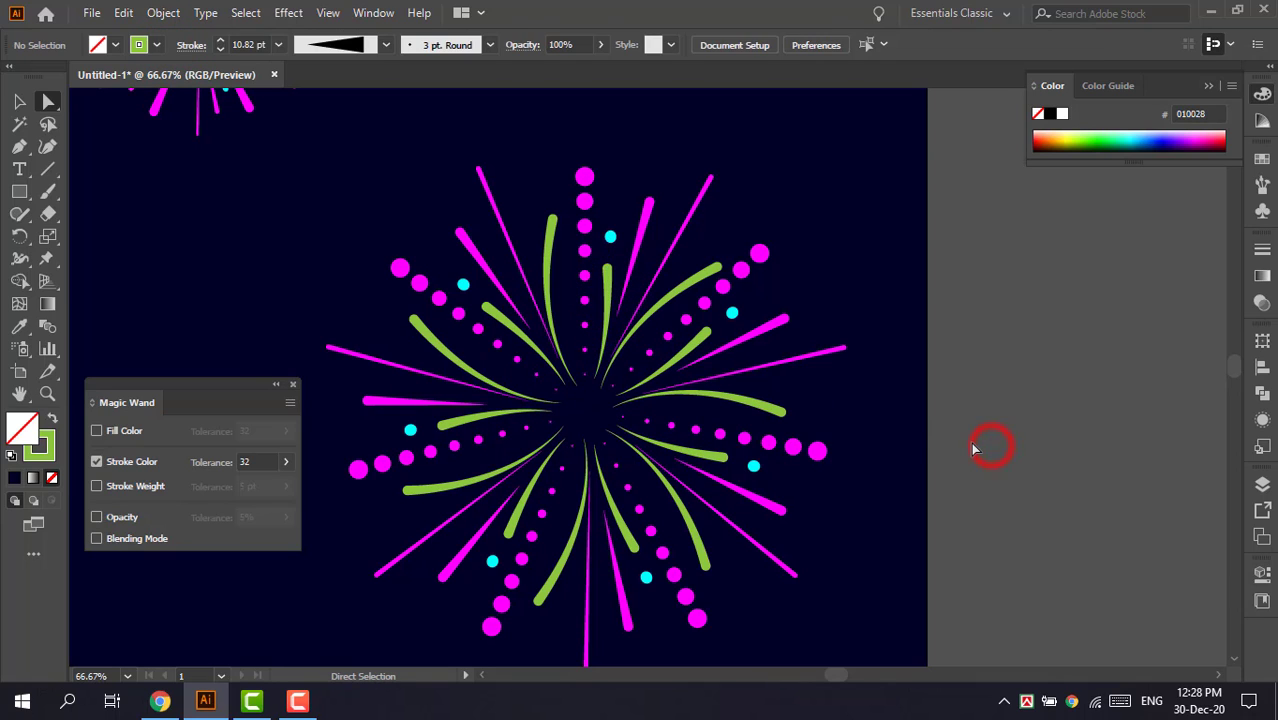
pyautogui.scroll(3, 972, 448)
pyautogui.hotkey('ctrl', '-')
pyautogui.hotkey('ctrl', '-')
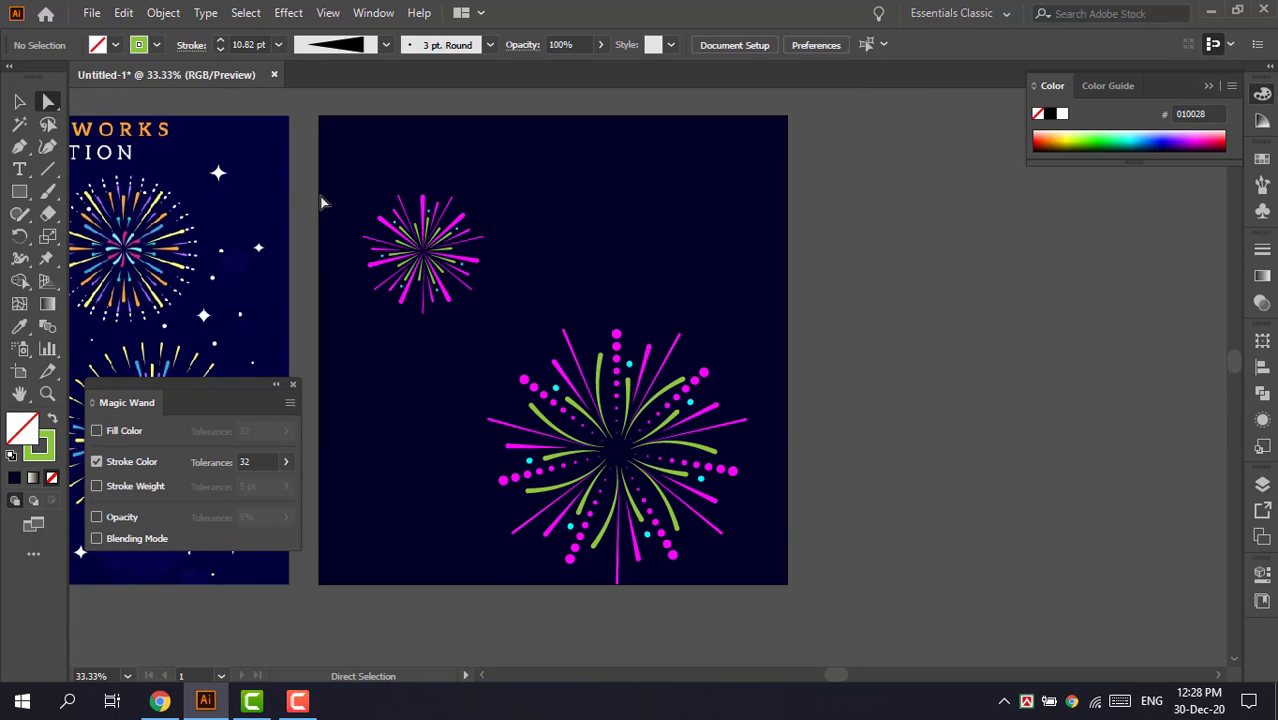
pyautogui.click(19, 101)
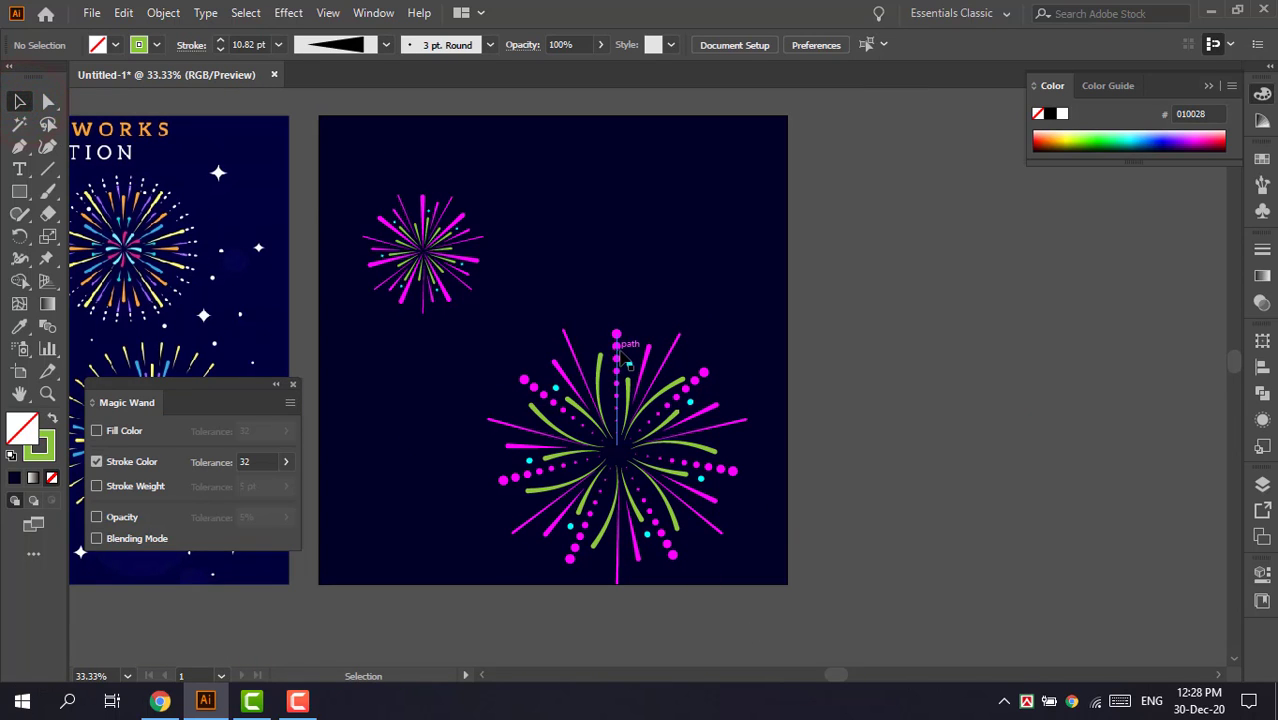
pyautogui.click(620, 352)
pyautogui.doubleClick(620, 352)
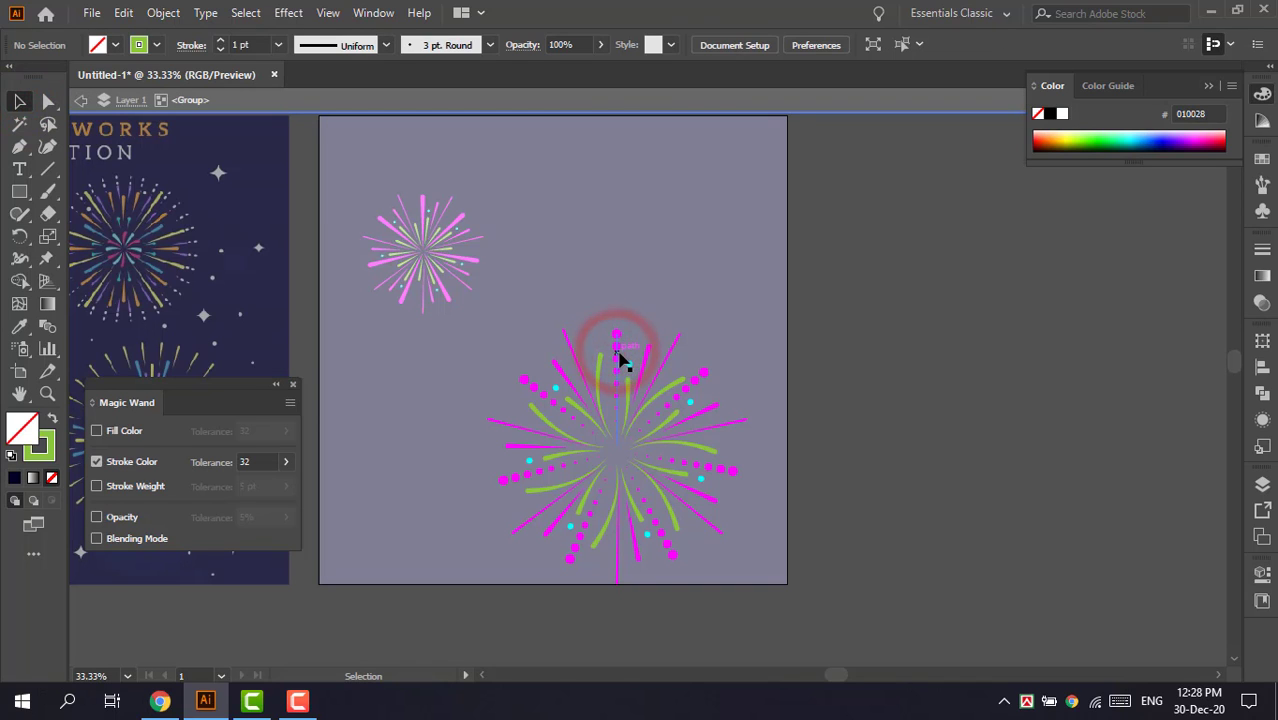
pyautogui.click(620, 356)
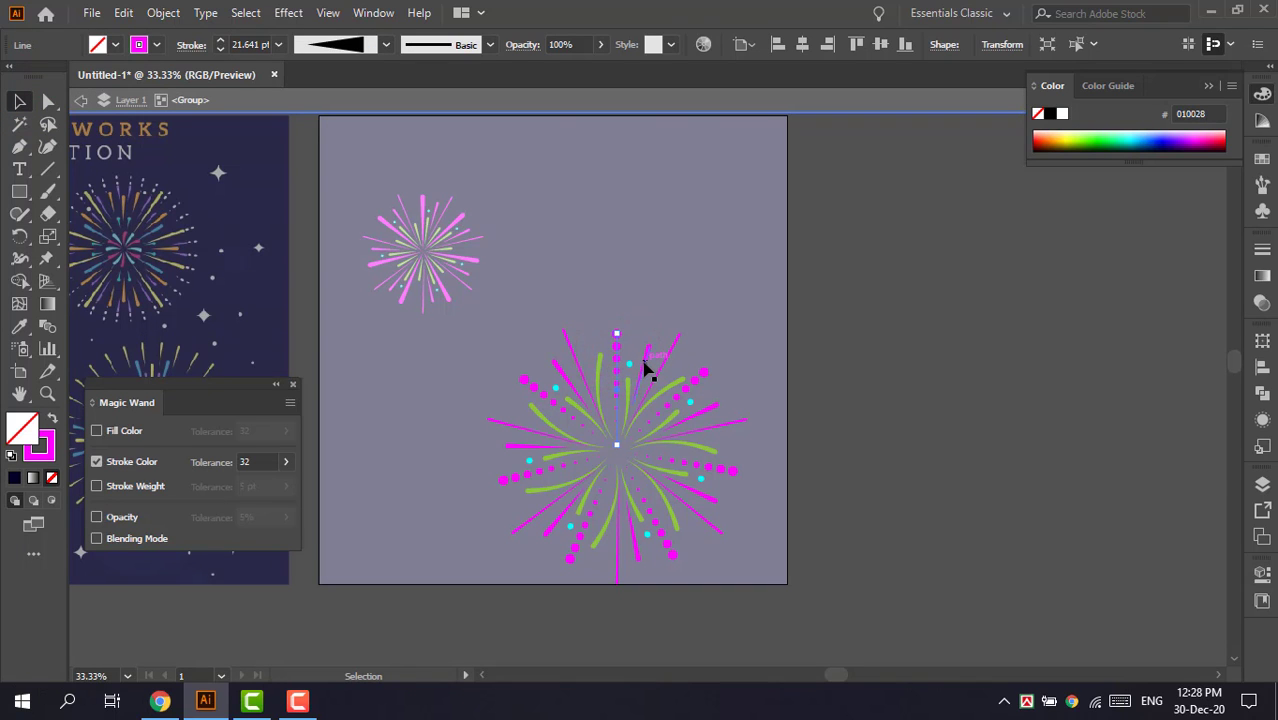
pyautogui.keyDown('shift'); pyautogui.click(645, 359); pyautogui.keyUp('shift')
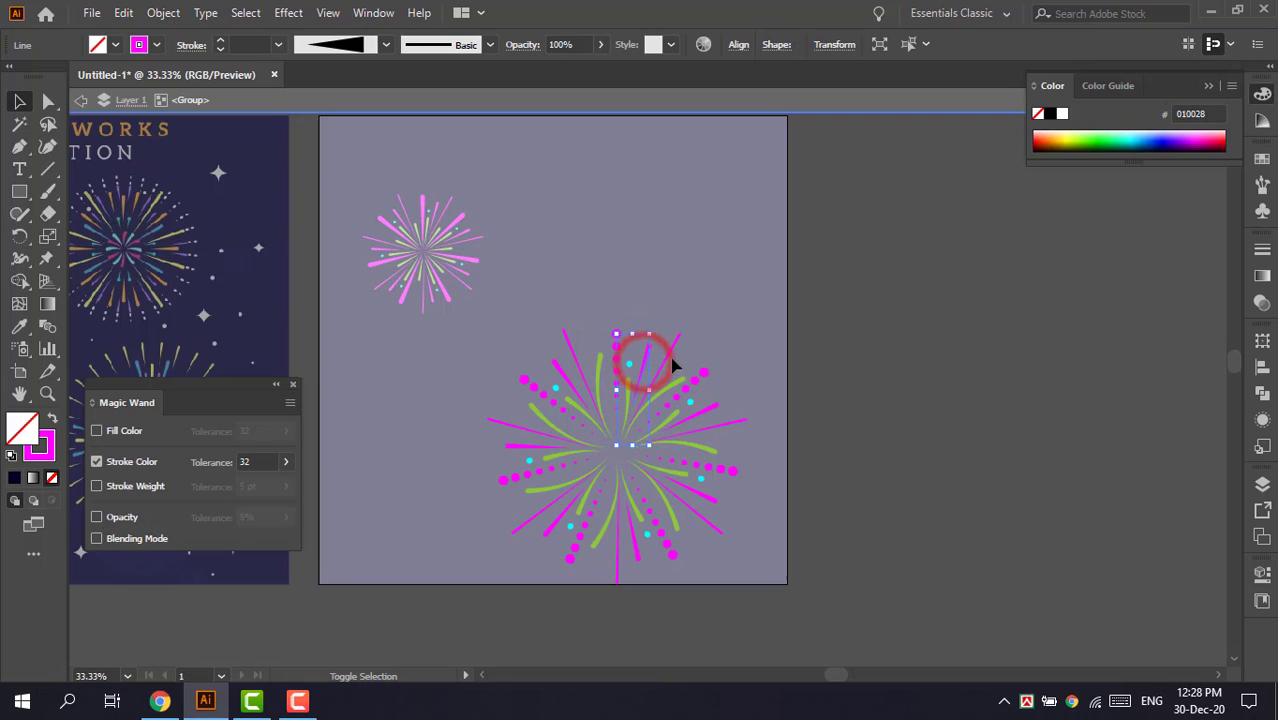
pyautogui.keyDown('shift'); pyautogui.click(670, 353); pyautogui.keyUp('shift')
pyautogui.doubleClick(815, 378)
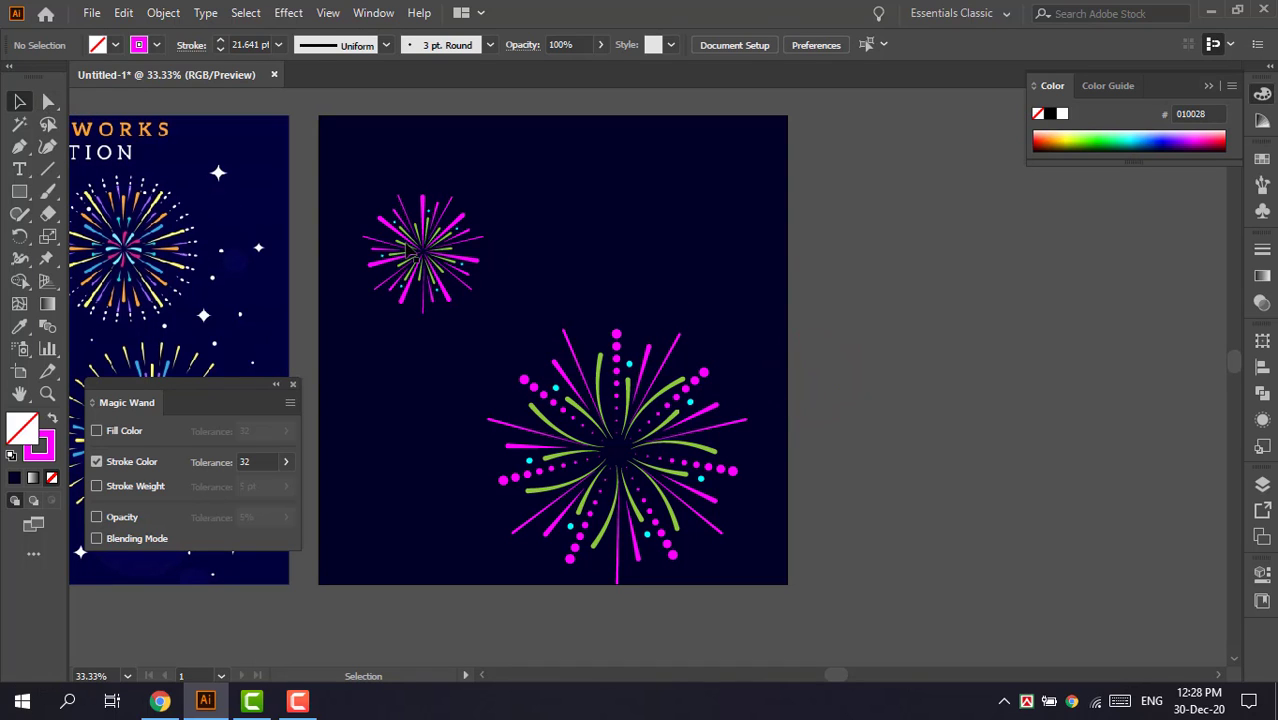
pyautogui.moveTo(441, 236); pyautogui.dragTo(440, 230)
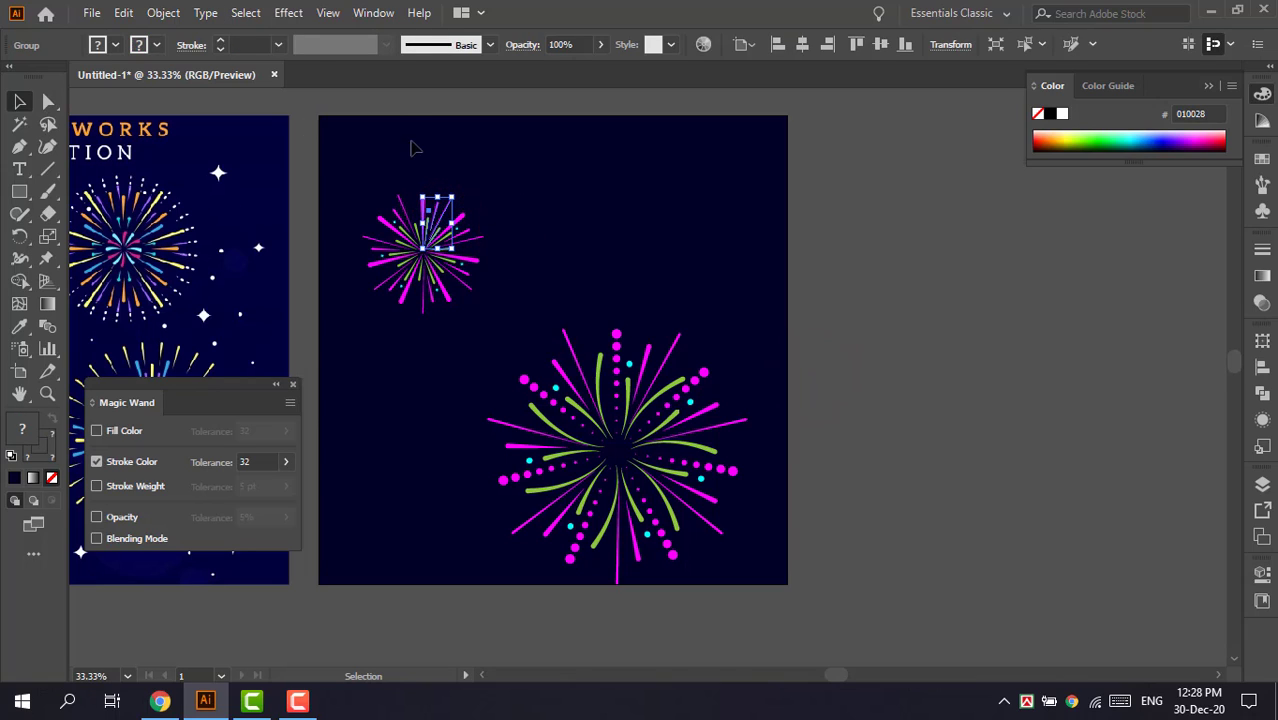
pyautogui.press('ctrl')
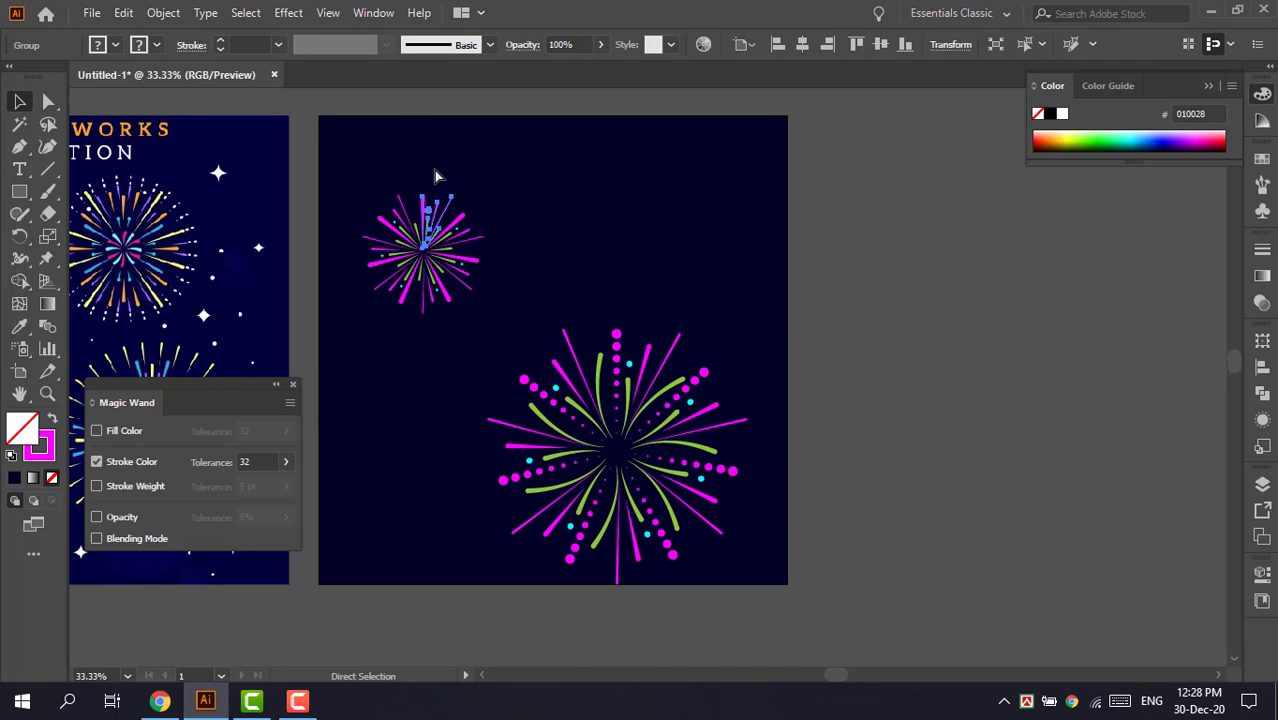
pyautogui.keyDown('ctrl'); pyautogui.click(435, 172); pyautogui.keyUp('ctrl')
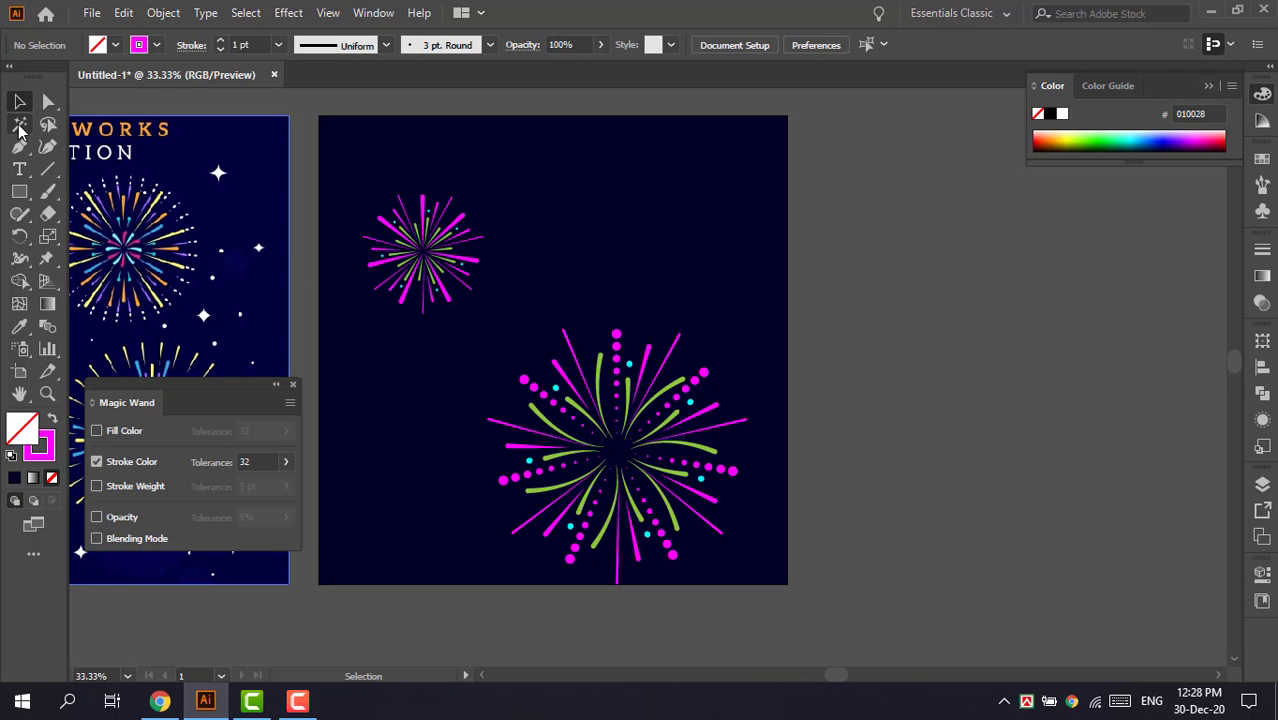
# - Select all magenta strokes of the large burst with the Magic Wand and set their stroke colour to RGB Blue
pyautogui.click(20, 125)
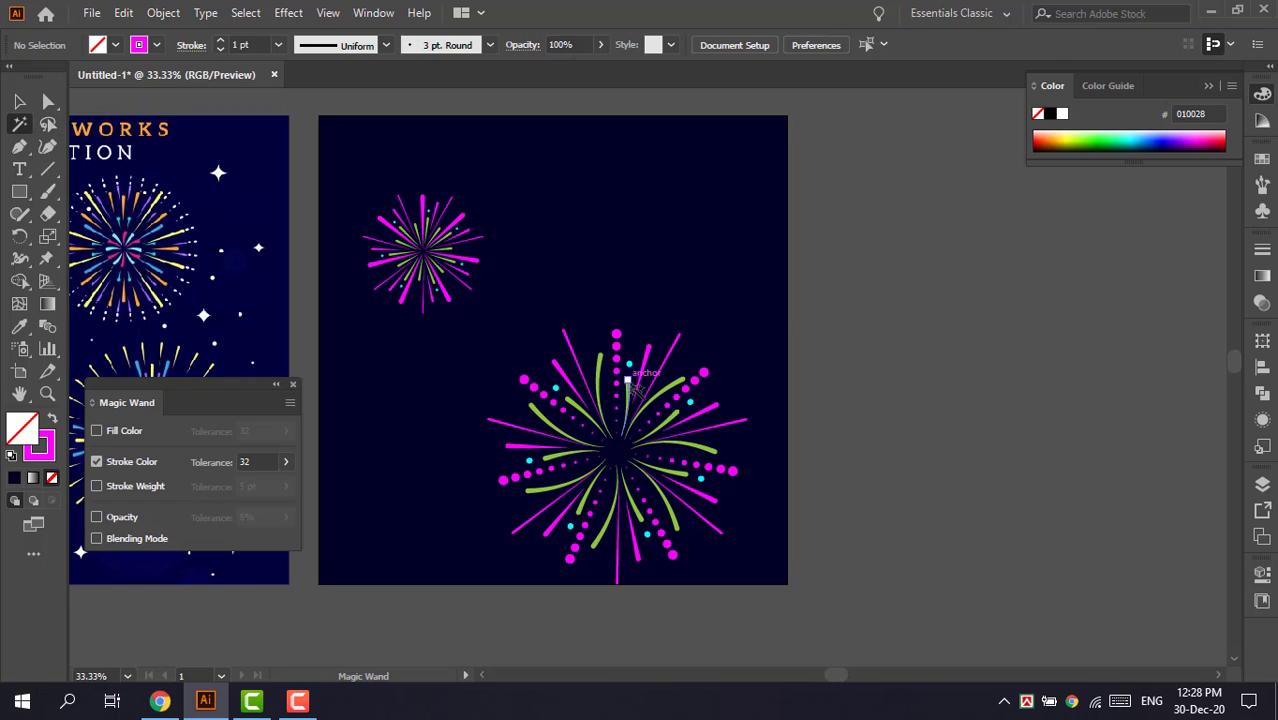
pyautogui.click(616, 339)
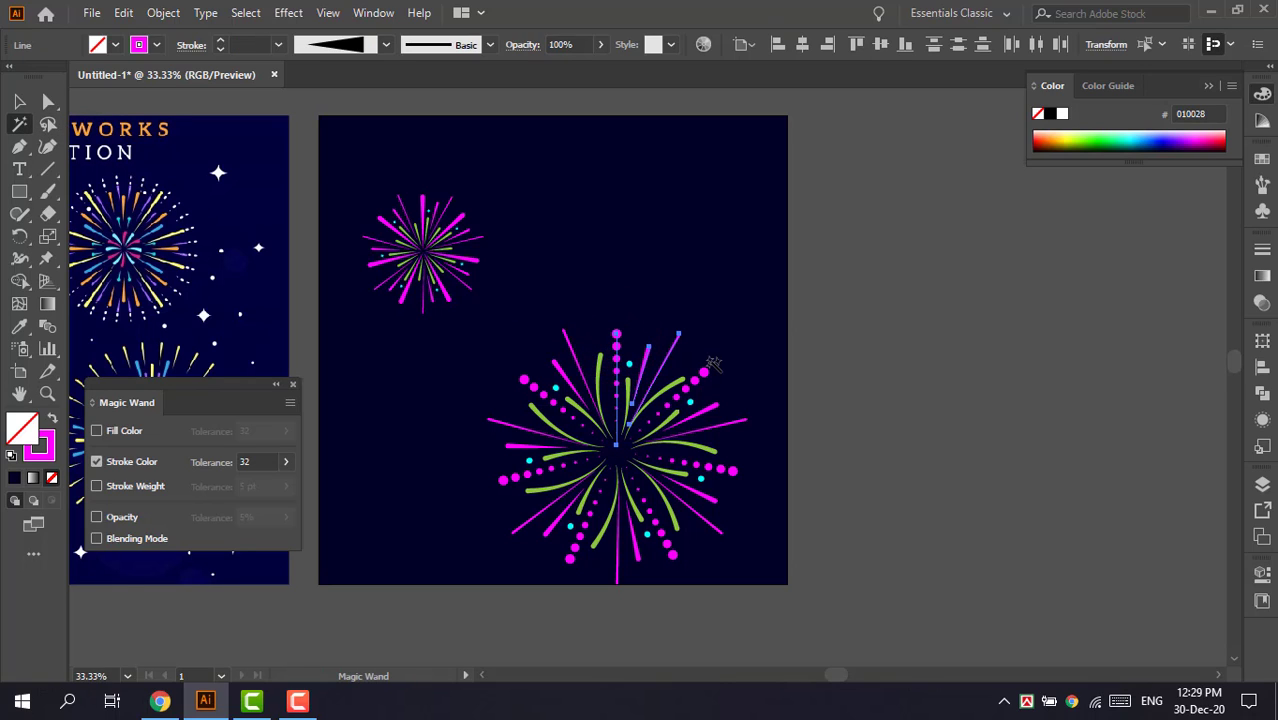
pyautogui.click(155, 47)
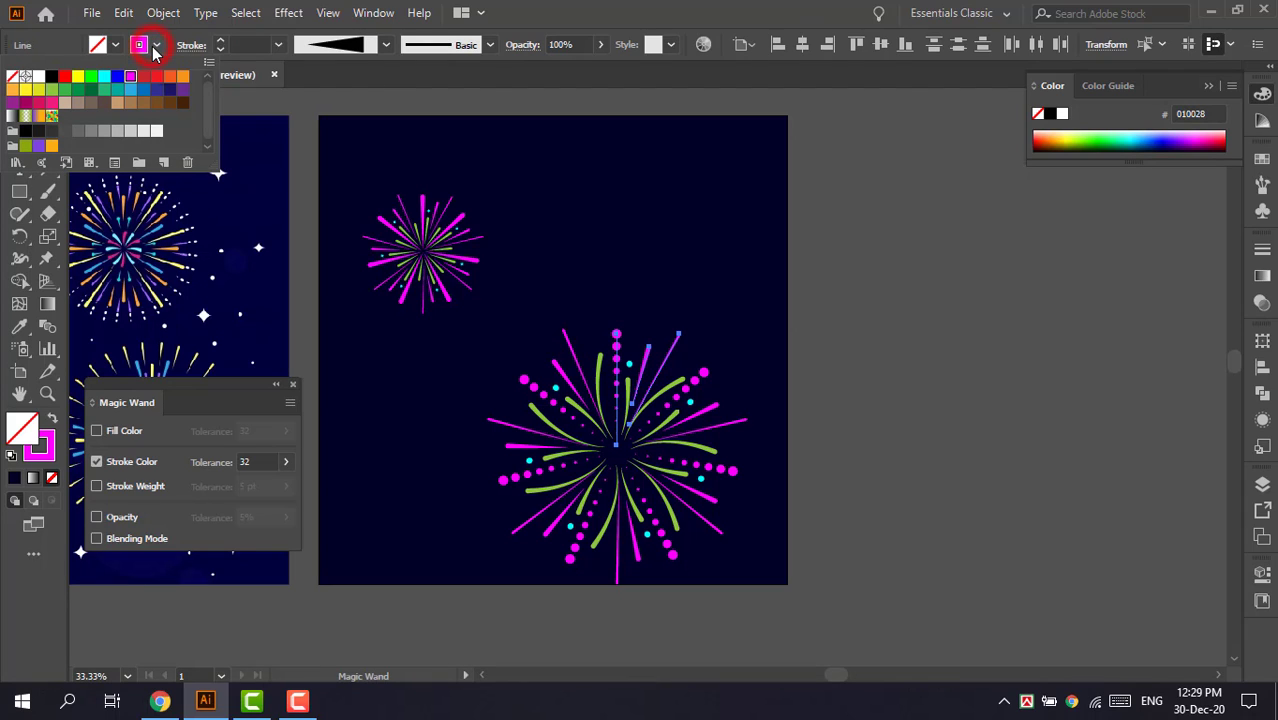
pyautogui.click(117, 78)
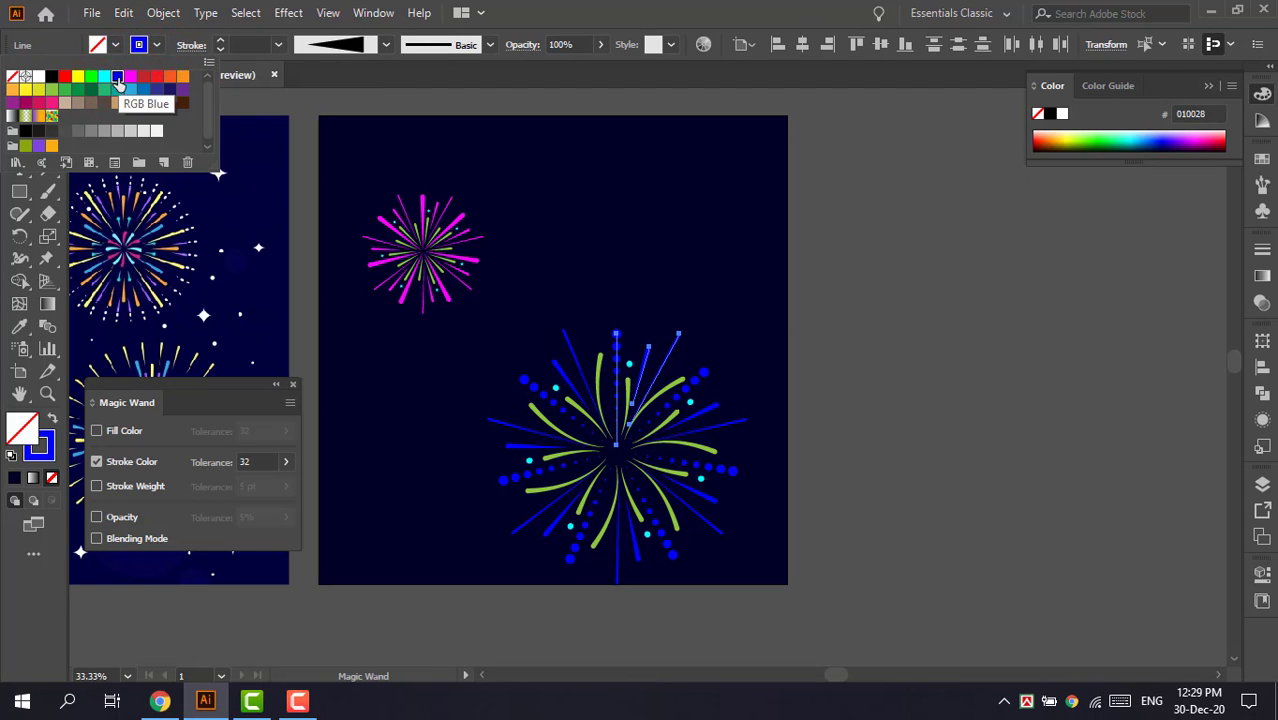
pyautogui.click(556, 12)
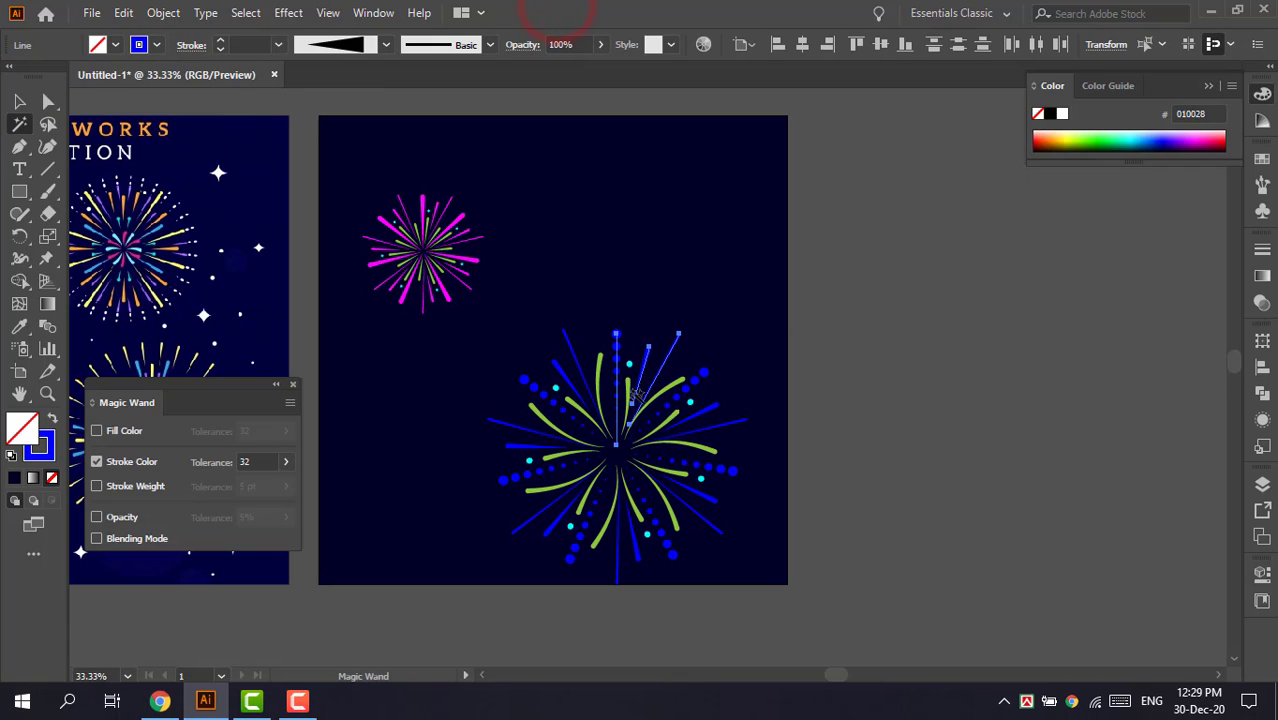
# - Select the large burst's green curved spikes with the Magic Wand, set their stroke to red R=237 G=28 B=36, and deselect them
pyautogui.click(676, 380)
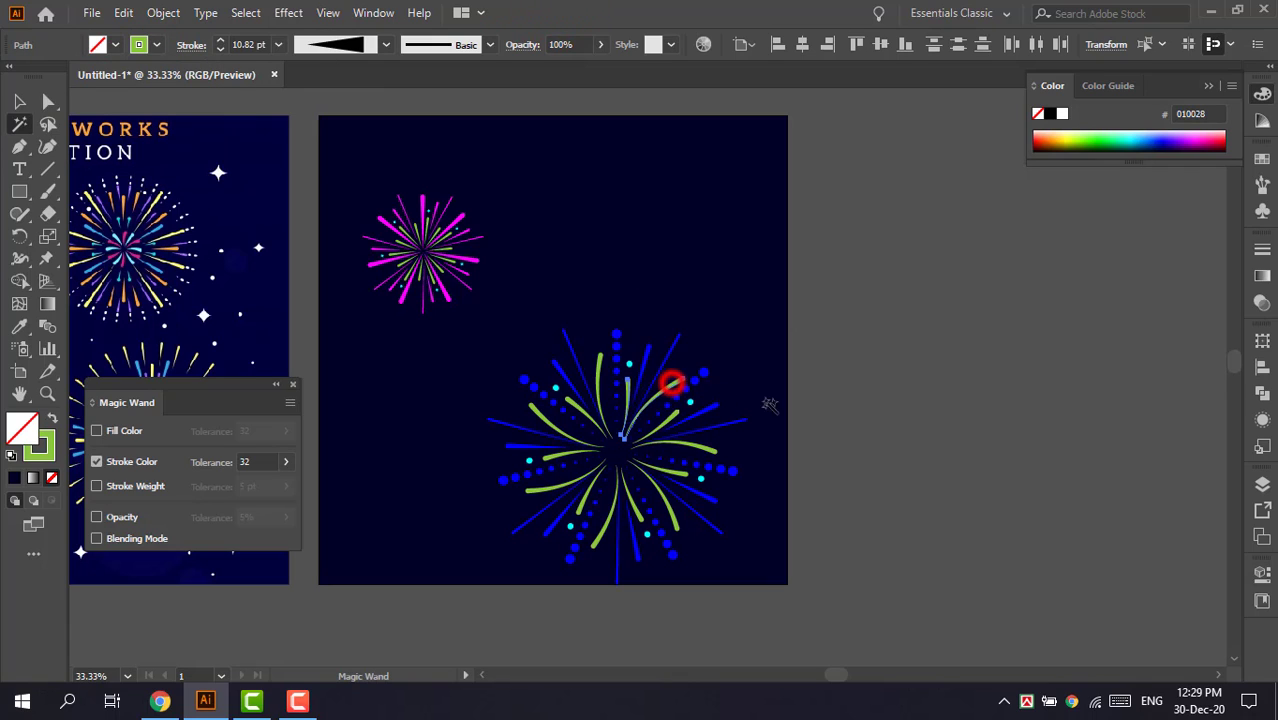
pyautogui.click(156, 44)
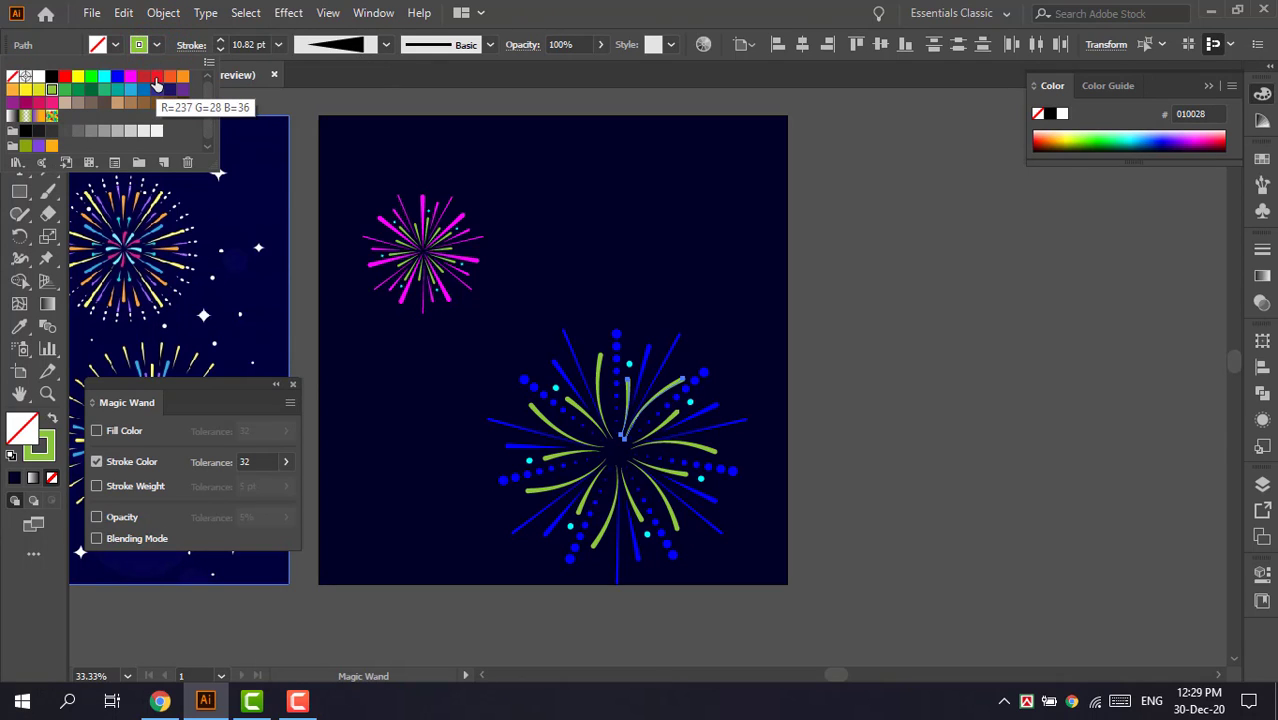
pyautogui.click(157, 80)
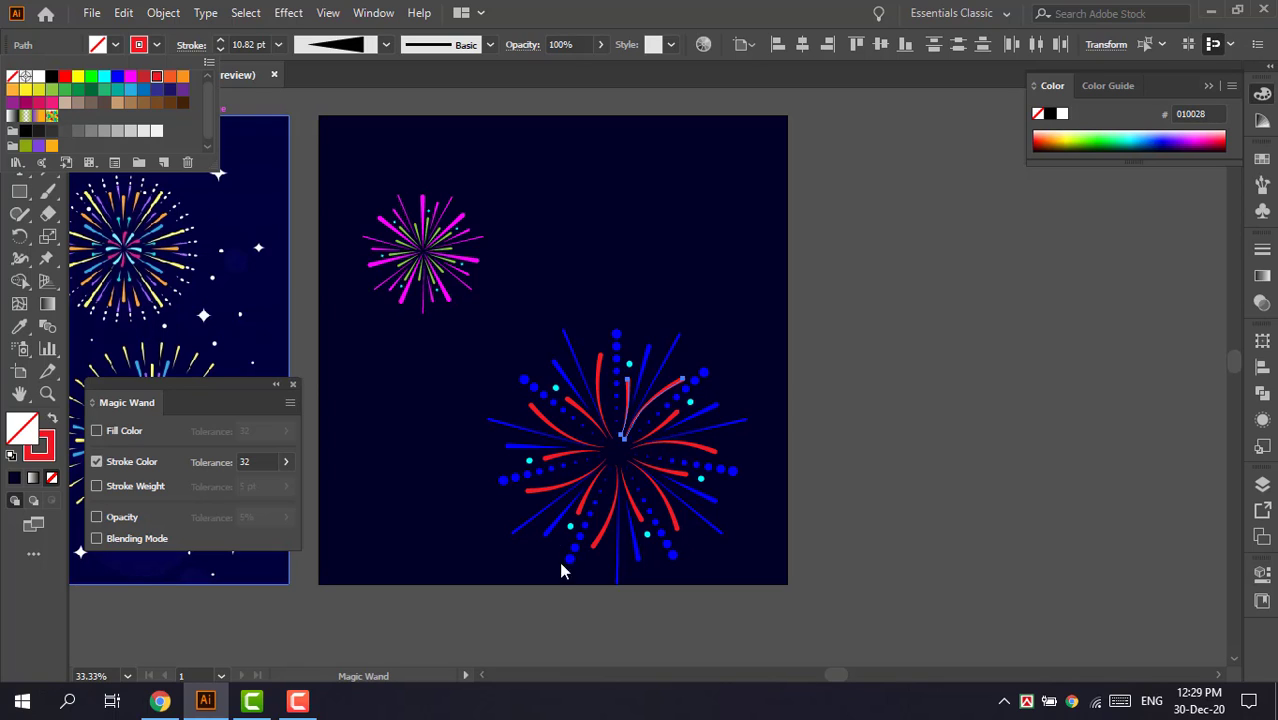
pyautogui.click(19, 101)
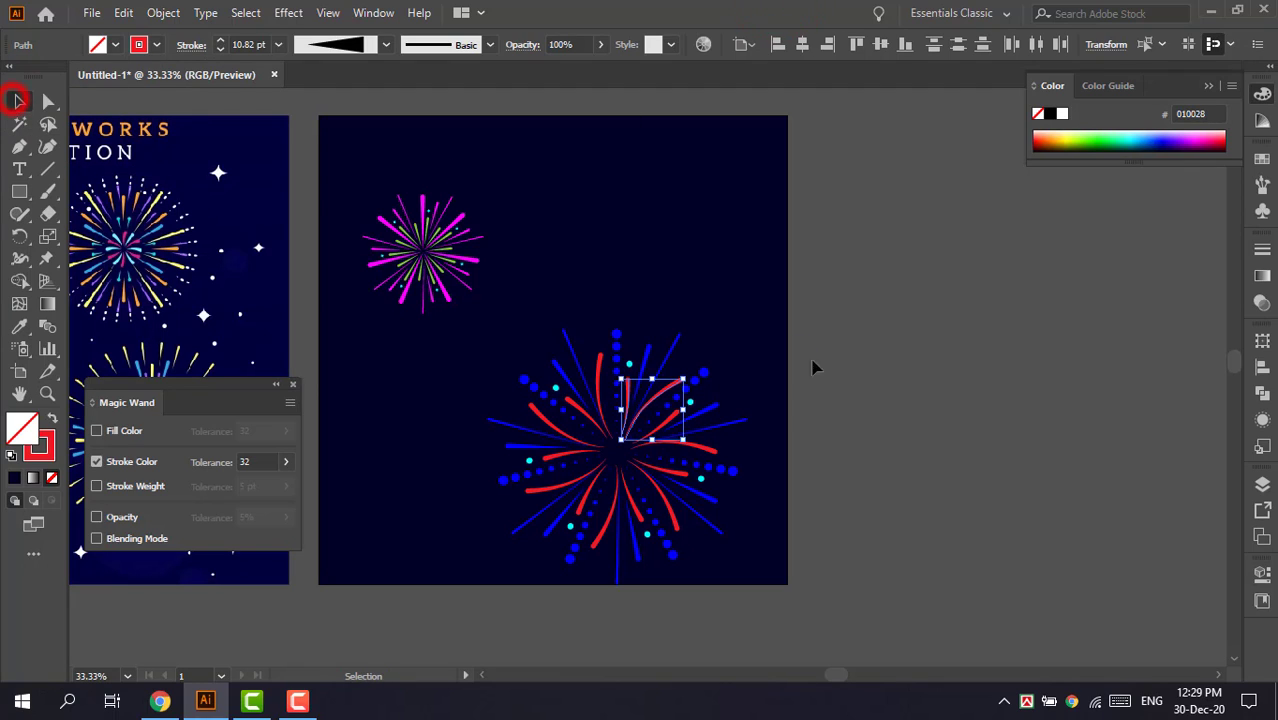
pyautogui.click(878, 383)
pyautogui.scroll(2, 850, 400)
pyautogui.scroll(-3, 850, 430)
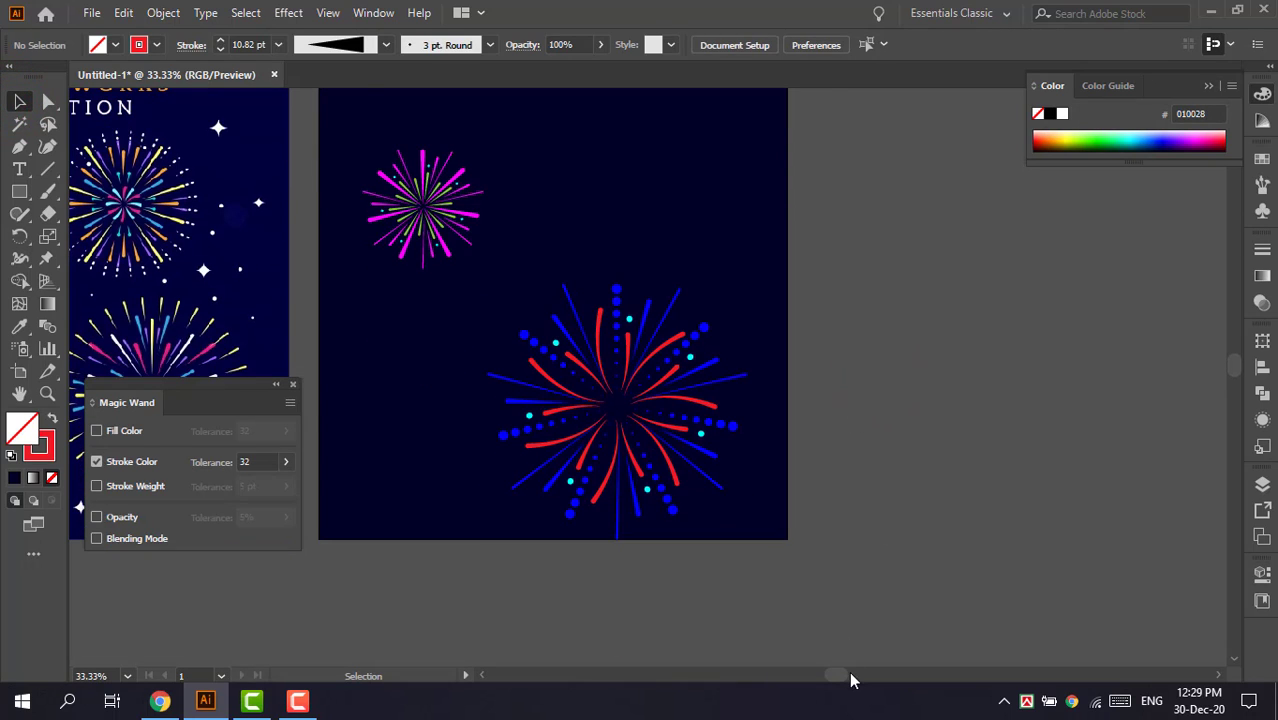
pyautogui.moveTo(849, 677); pyautogui.dragTo(824, 674)
pyautogui.scroll(2, 824, 674)
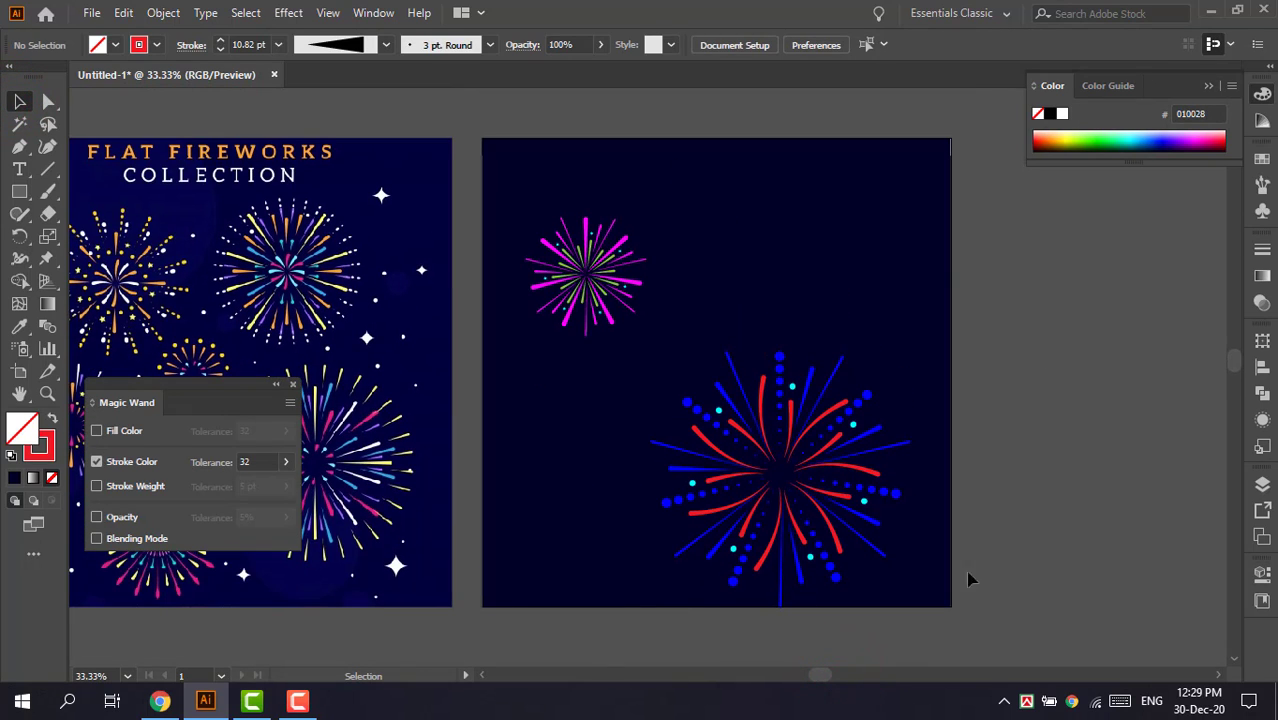
pyautogui.scroll(-1, 1050, 429)
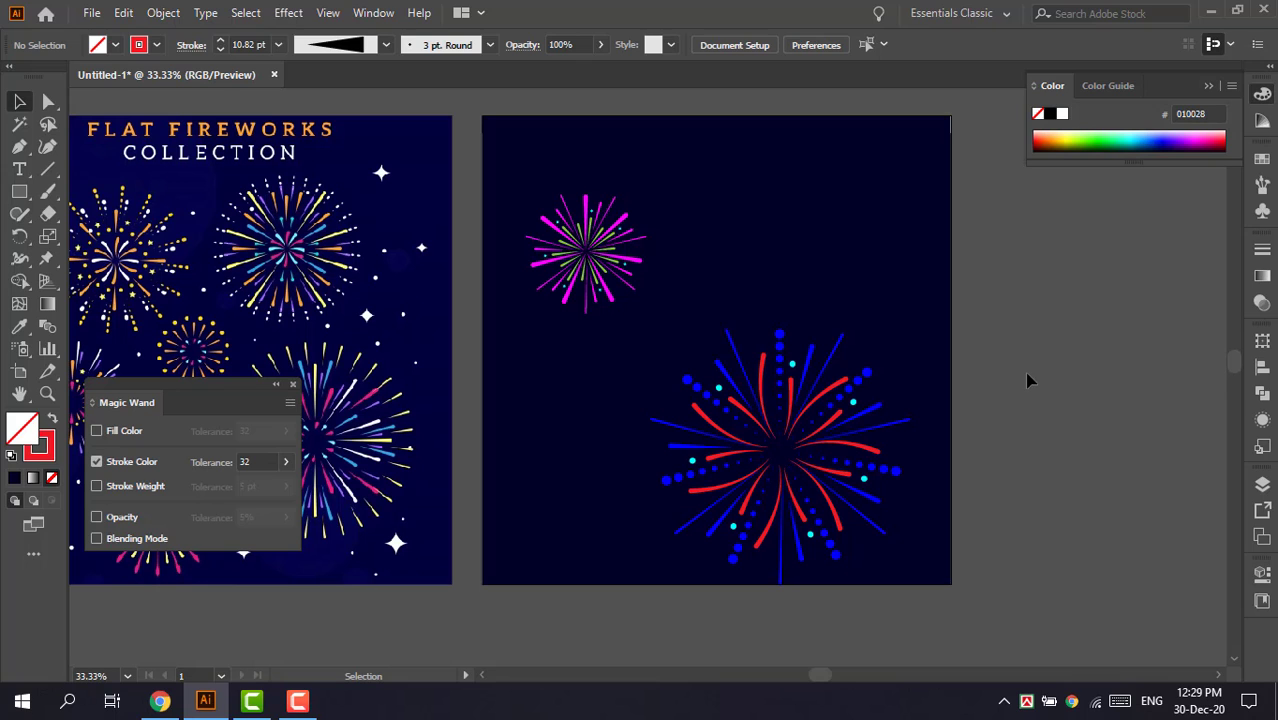